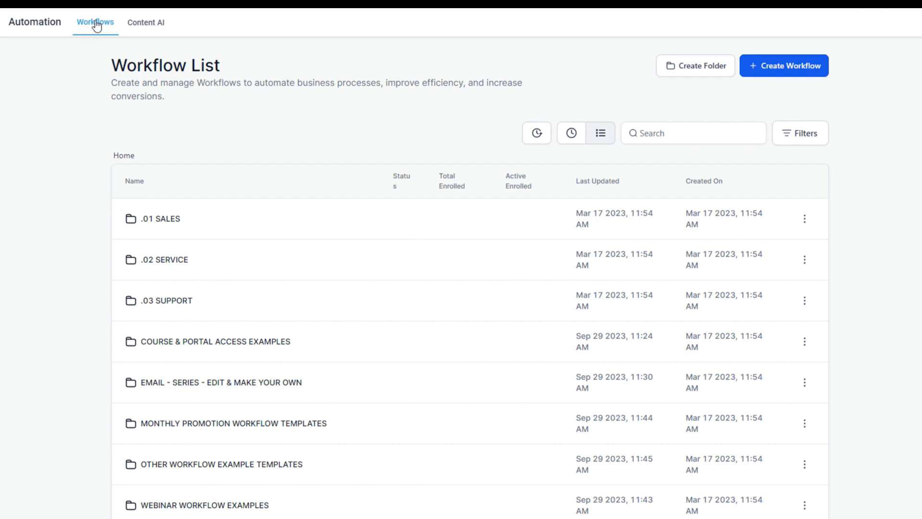
Look over the workflow folders, view the workflows inside .01 SALES, and return to the Home level
scroll(226, 377, "down", 3)
scroll(229, 381, "up", 3)
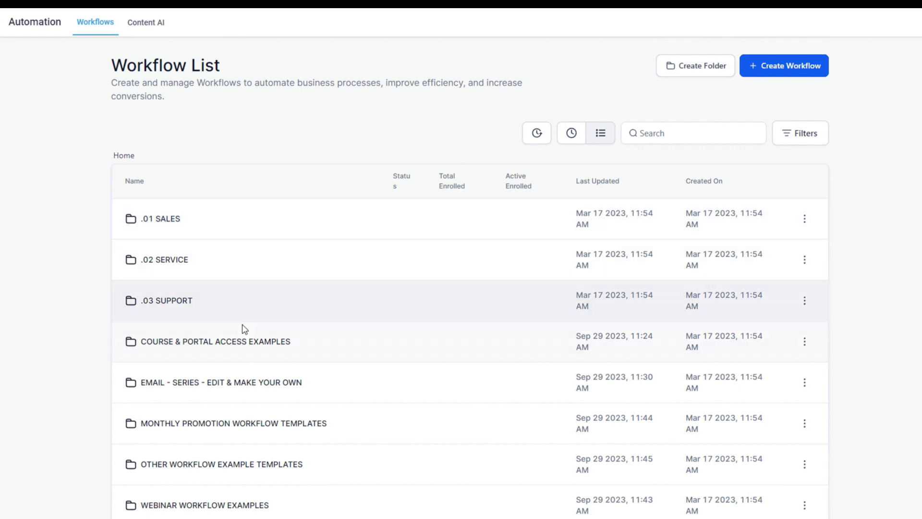
scroll(243, 326, "down", 3)
scroll(243, 330, "up", 3)
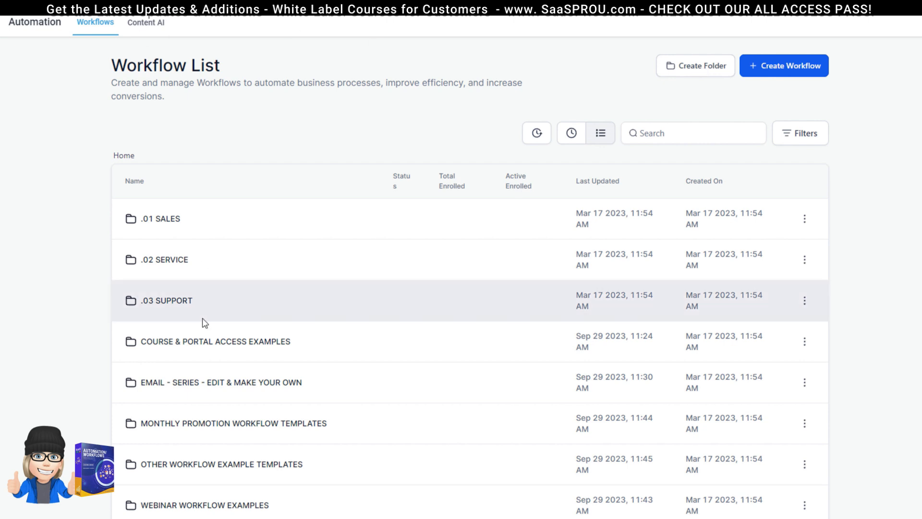
left_click(162, 222)
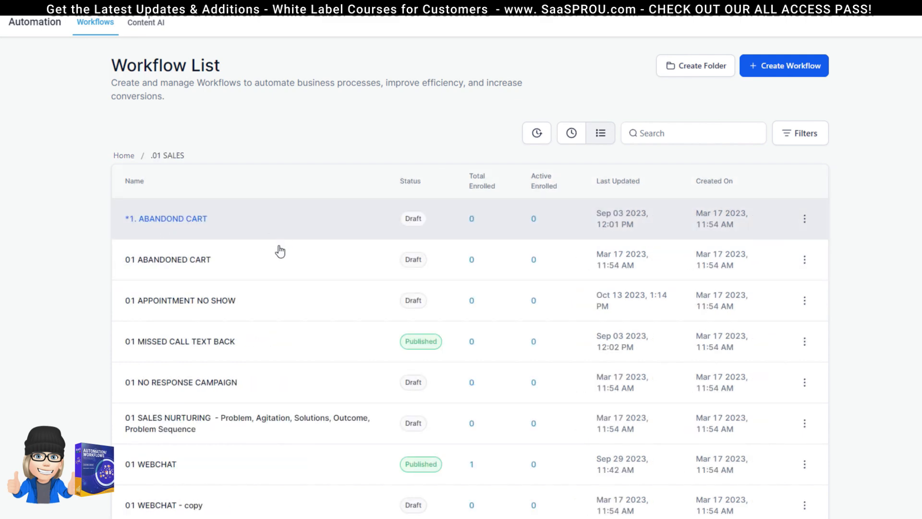
scroll(255, 331, "down", 1)
scroll(254, 331, "up", 1)
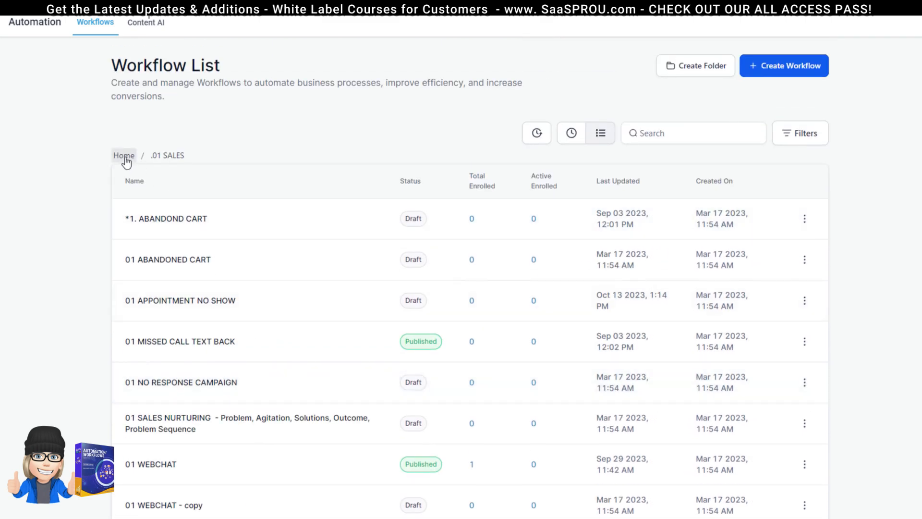
left_click(125, 156)
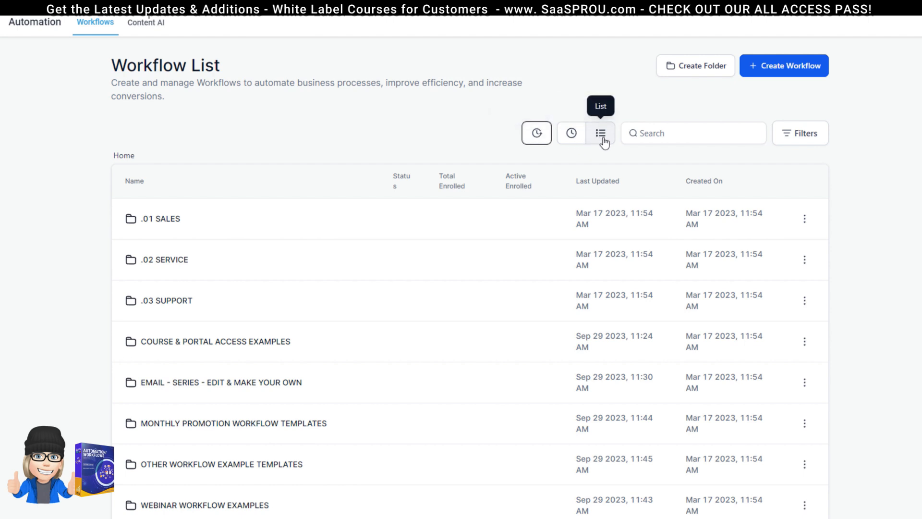
View the status options available for filtering the workflow list
left_click(675, 133)
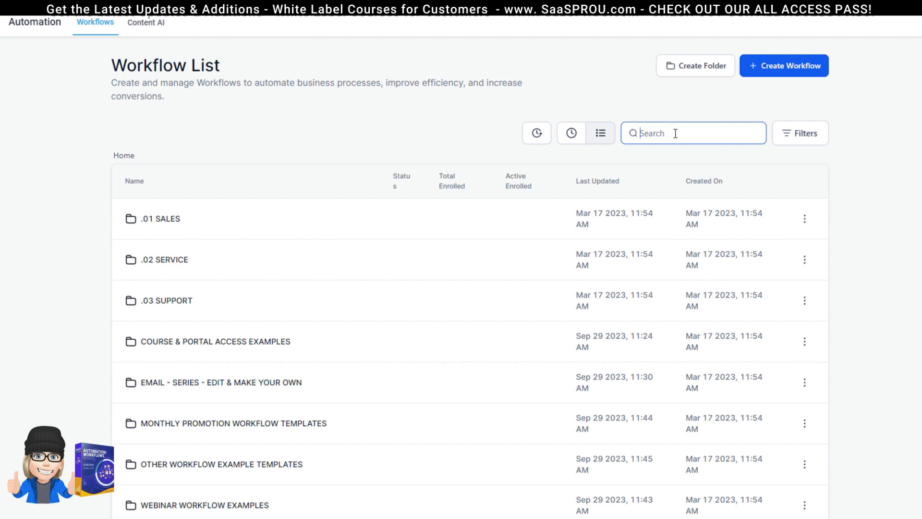
left_click(800, 137)
left_click(756, 180)
left_click(783, 212)
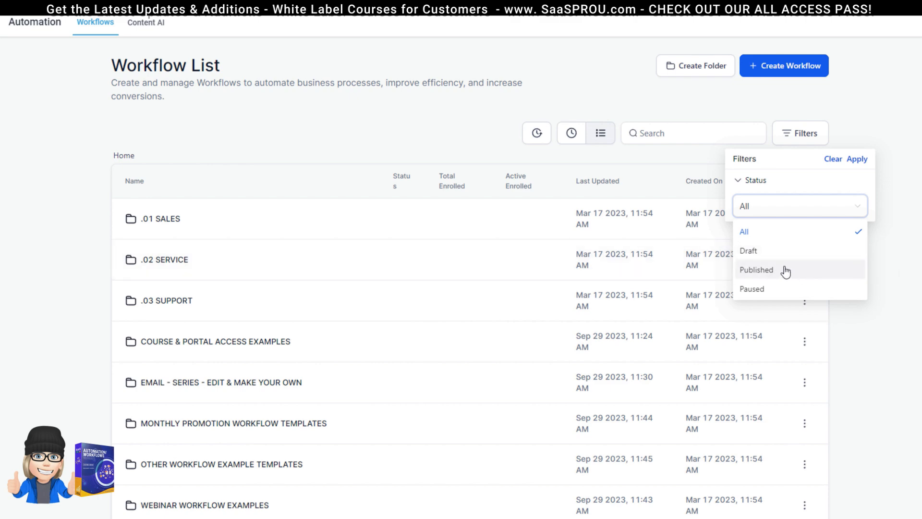
Browse the workflow templates and create a workflow from the "Recipe - Appointment Confirmation + Reminder" template
left_click(804, 74)
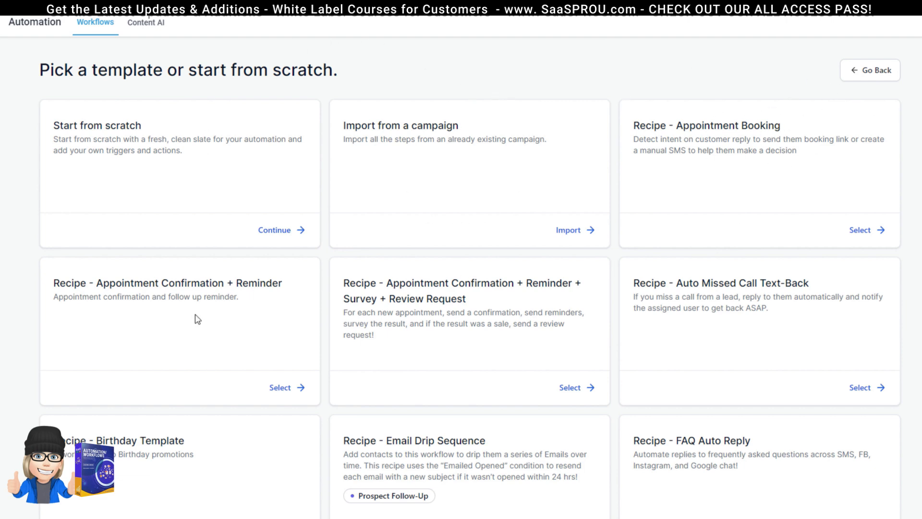
scroll(773, 154, "down", 3)
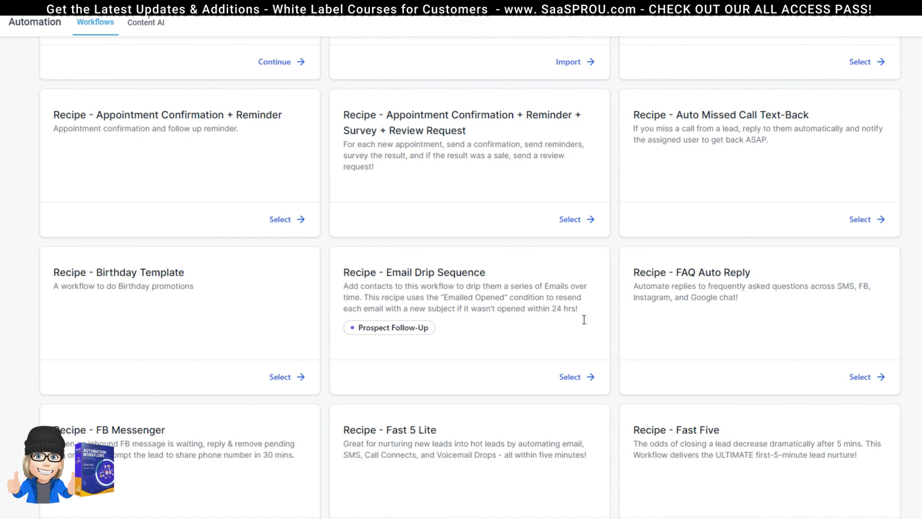
scroll(740, 284, "down", 2)
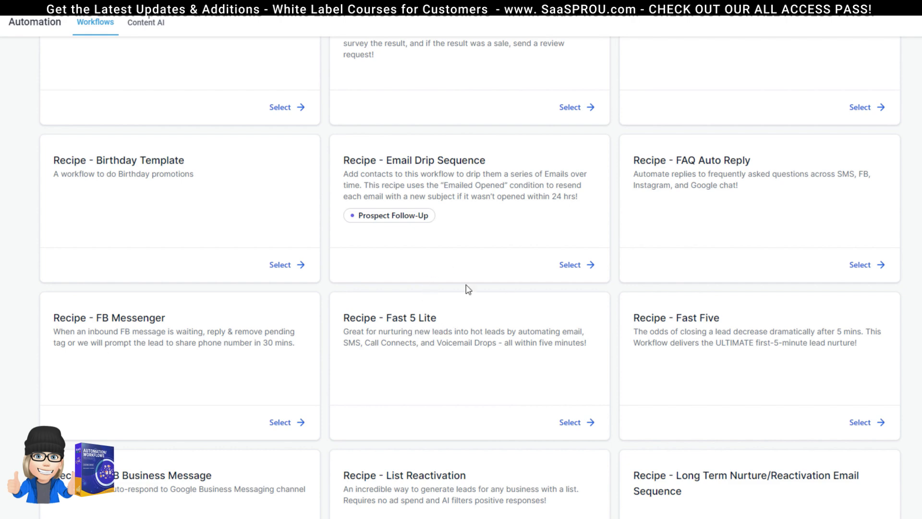
scroll(412, 366, "down", 5)
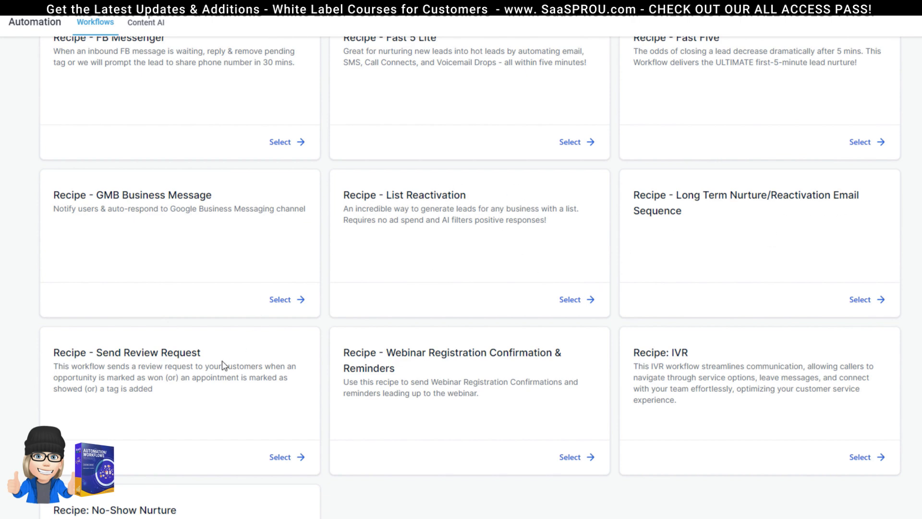
scroll(219, 360, "down", 2)
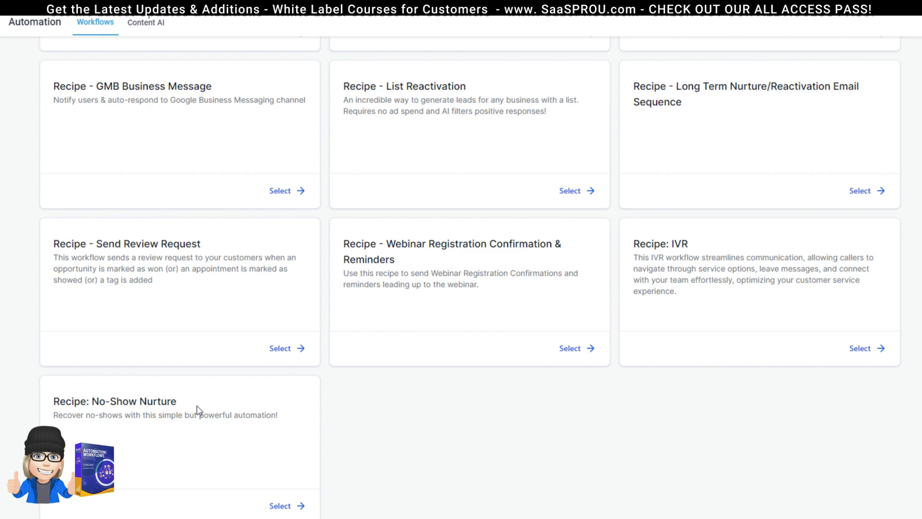
scroll(227, 292, "up", 10)
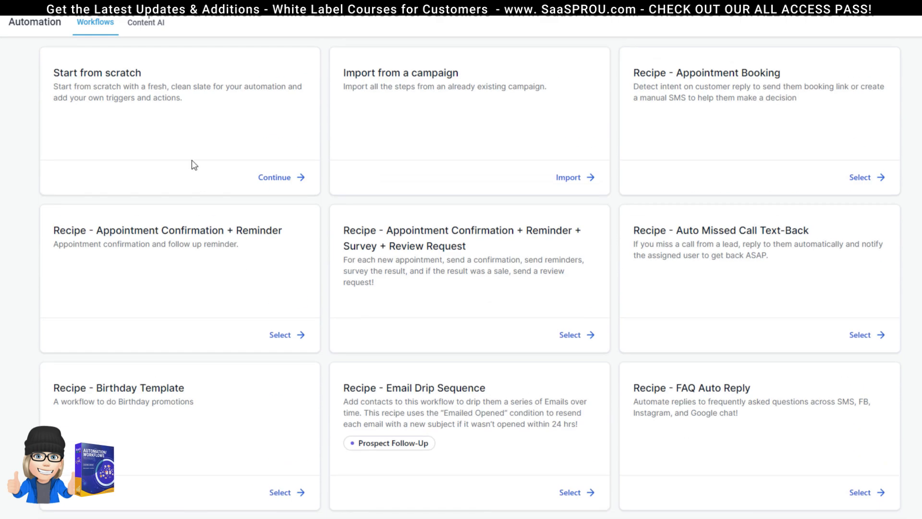
scroll(620, 289, "up", 2)
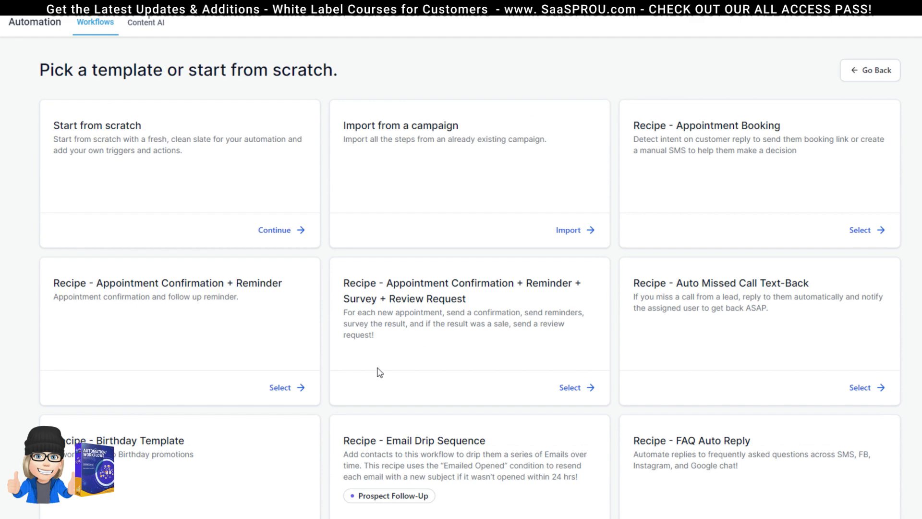
left_click(285, 388)
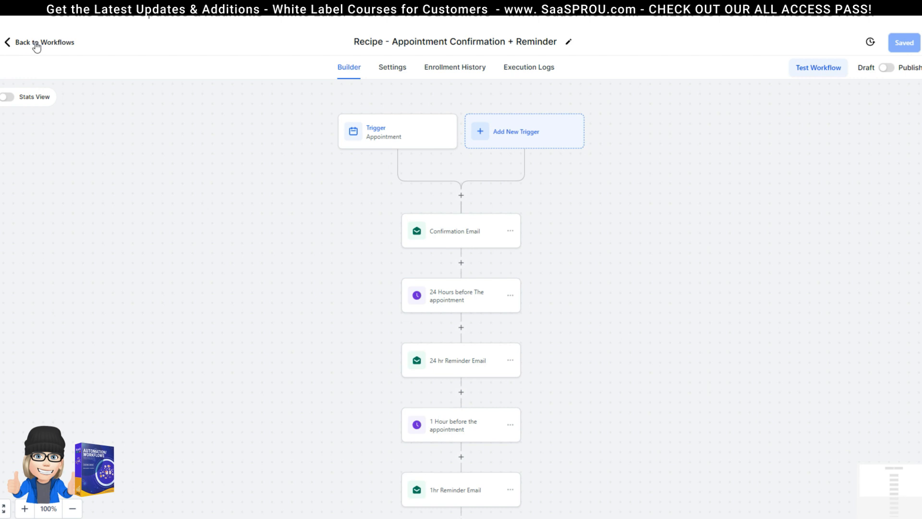
Show the Stats View to examine the email statistics on the workflow's actions, and hide it again
left_click(9, 97)
left_click_drag(507, 248, 470, 303)
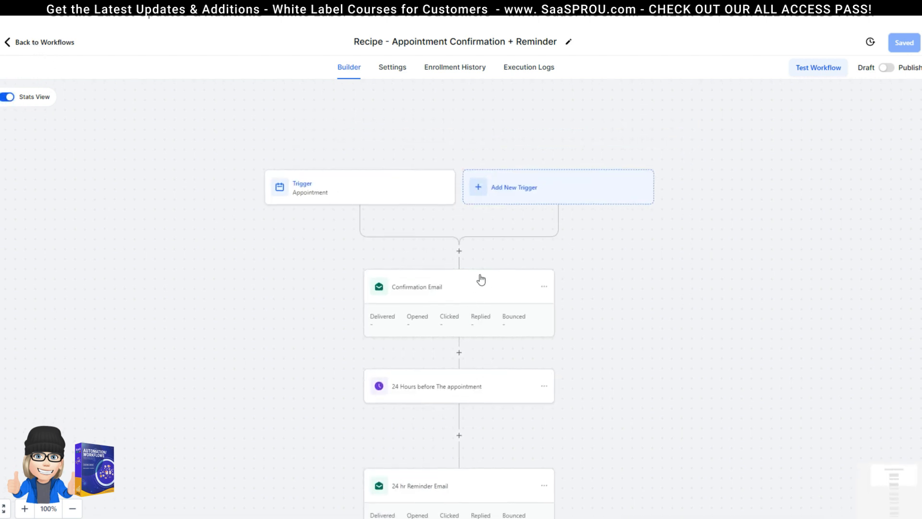
left_click_drag(556, 125, 620, 70)
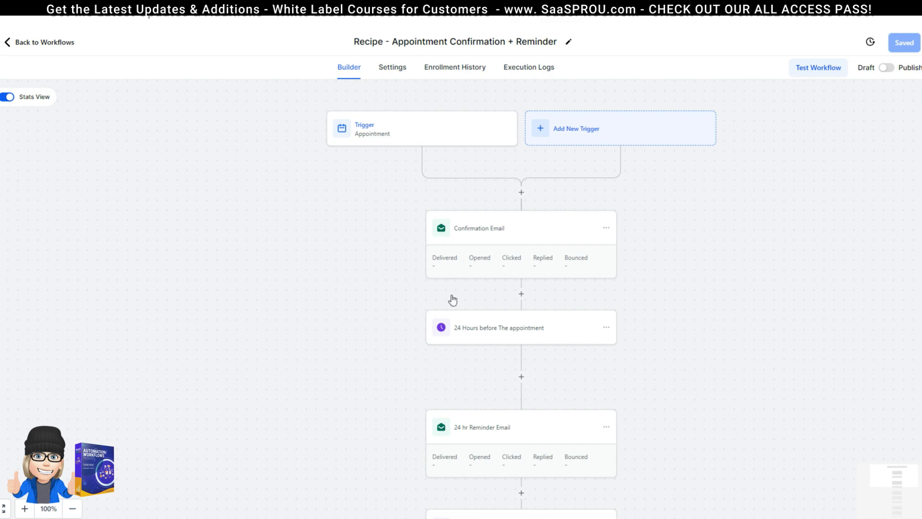
scroll(502, 296, "down", 1)
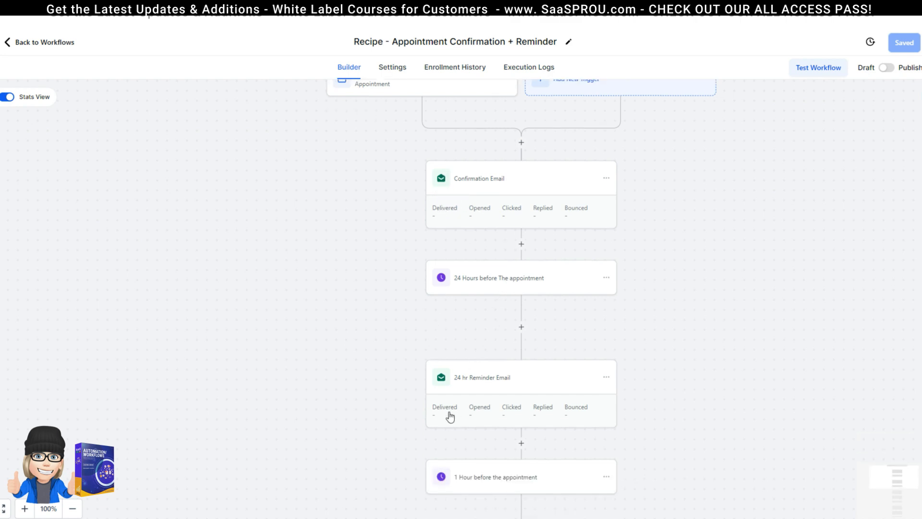
left_click(5, 97)
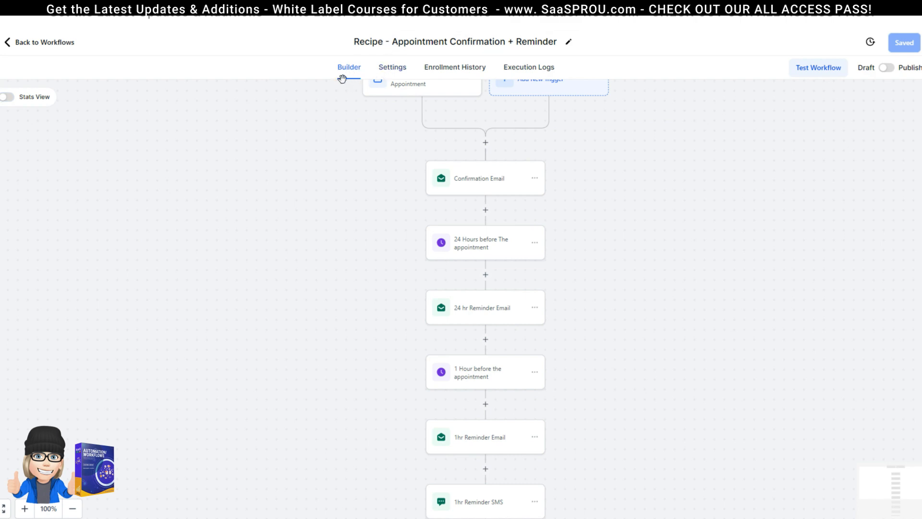
Open the workflow settings, try the Allow re-entry and Stop on response options, and switch both back off
left_click(395, 71)
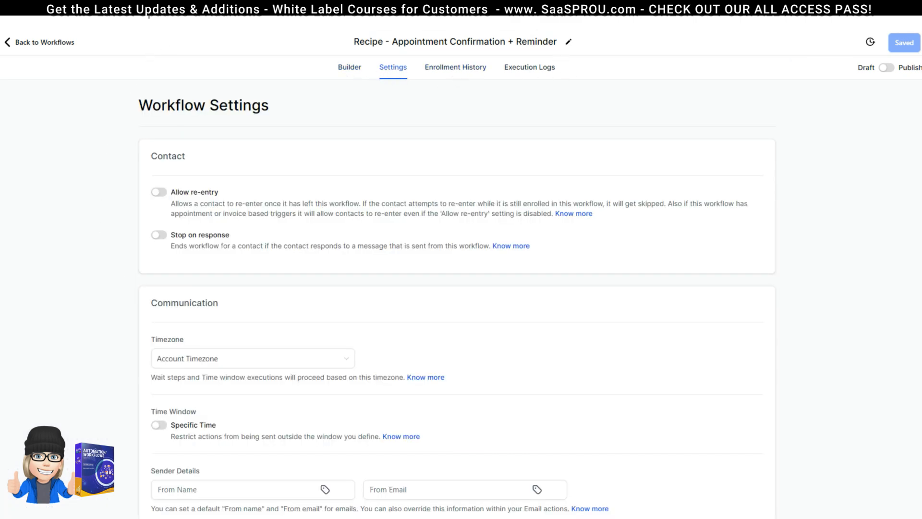
scroll(219, 163, "down", 1)
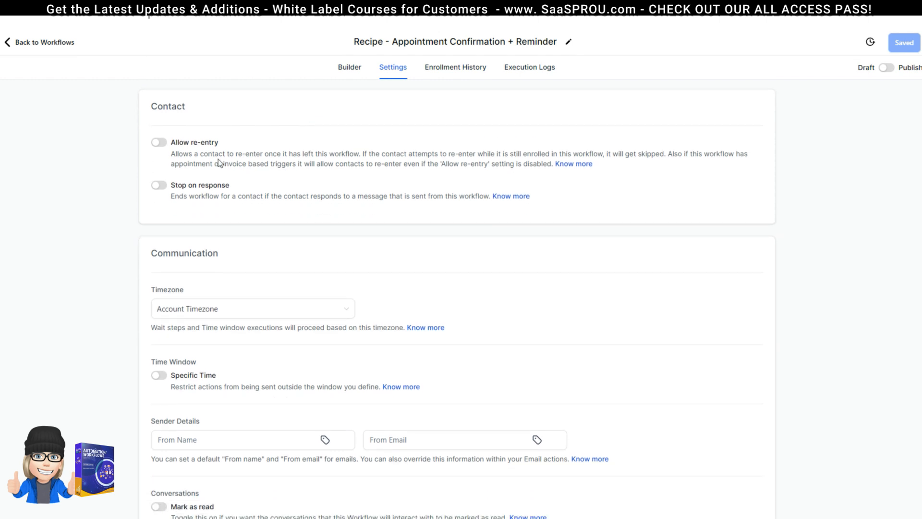
left_click(161, 143)
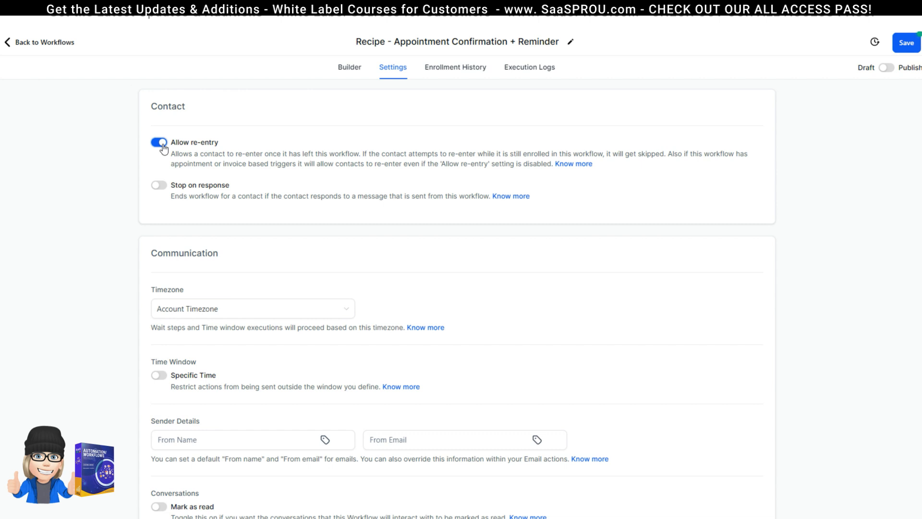
left_click(160, 145)
left_click(160, 185)
left_click(156, 190)
View the timezone choices in the workflow's Communication settings without changing the selection
scroll(226, 254, "down", 1)
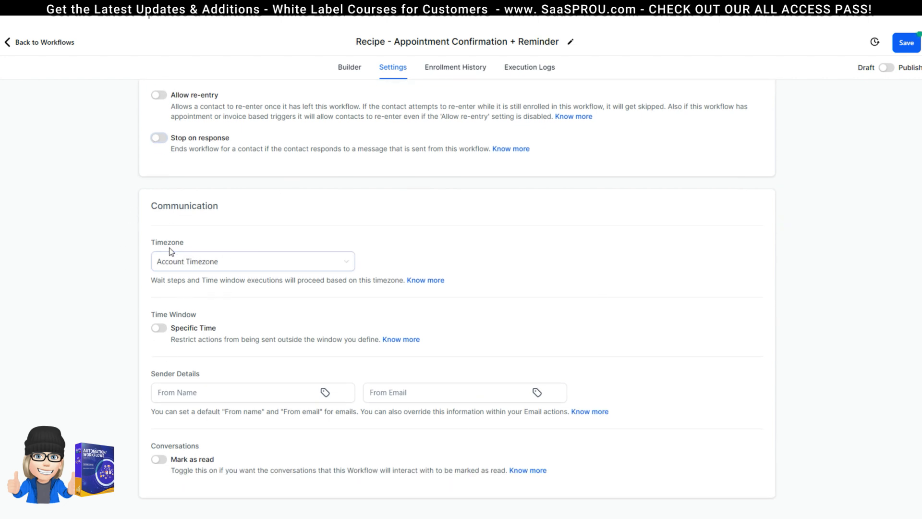
left_click(199, 265)
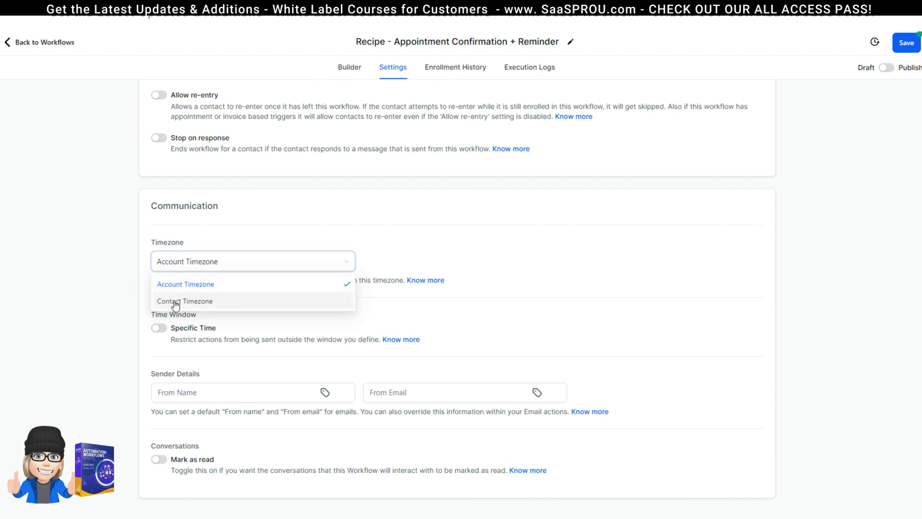
left_click(203, 219)
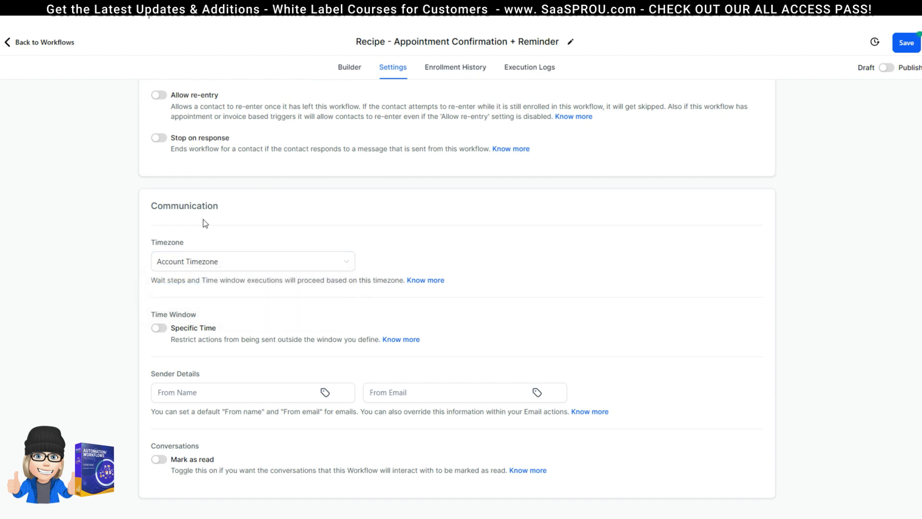
Enable the Specific Time window for the workflow and include Monday through Friday
left_click(163, 329)
scroll(335, 318, "down", 2)
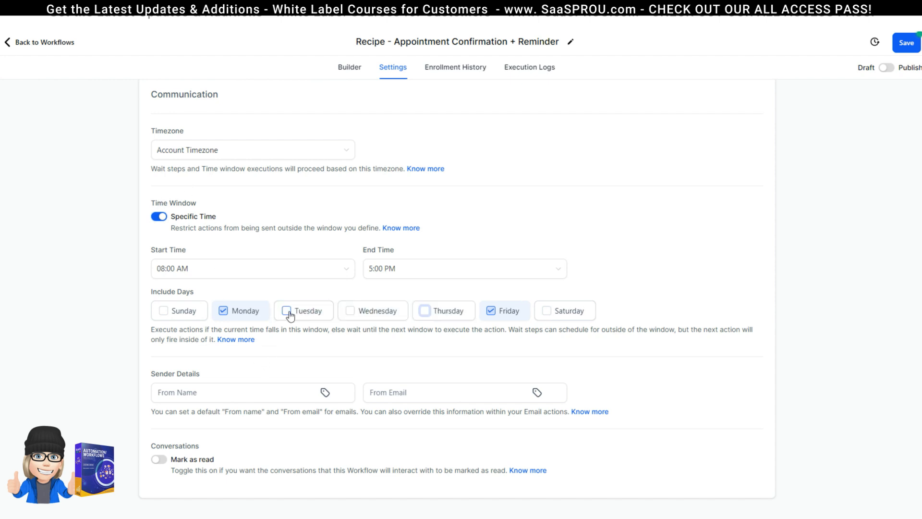
left_click(290, 313)
left_click(357, 313)
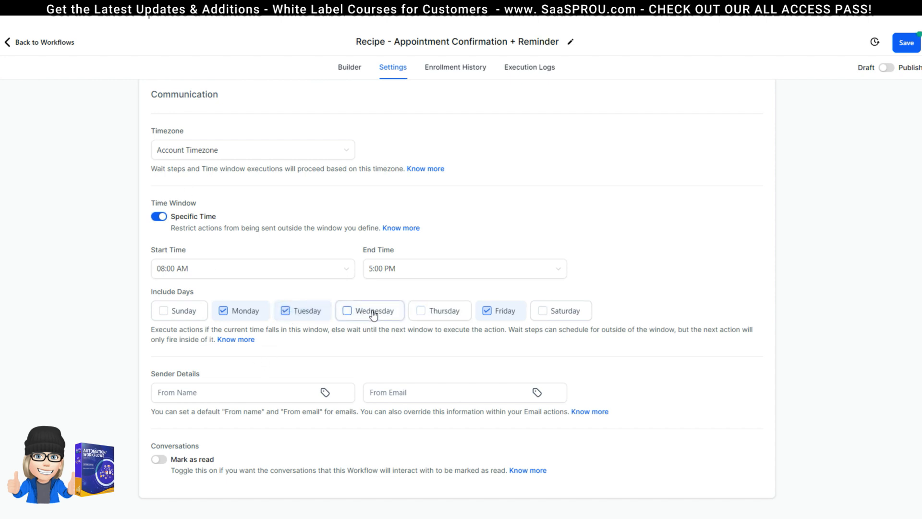
left_click(419, 313)
Review the default sender name and email fields, and turn on Mark as read for the workflow's conversations
left_click(245, 392)
left_click(153, 376)
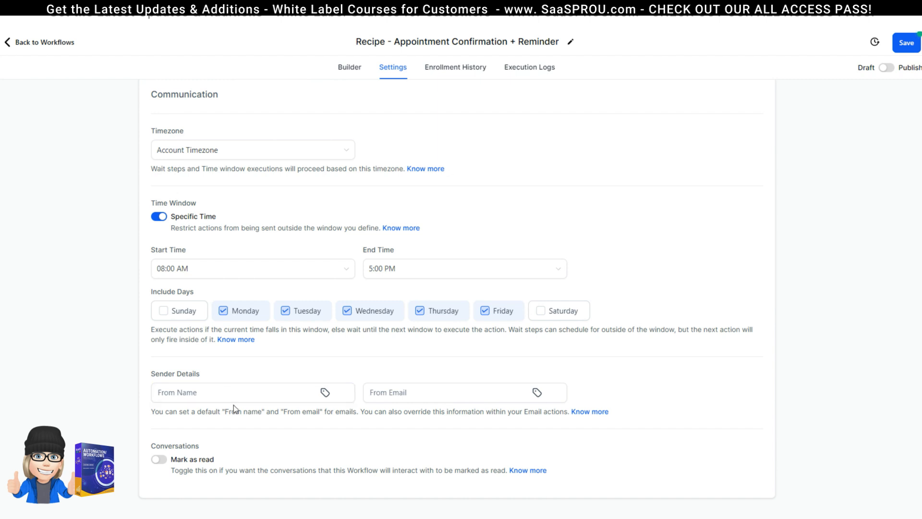
left_click(187, 390)
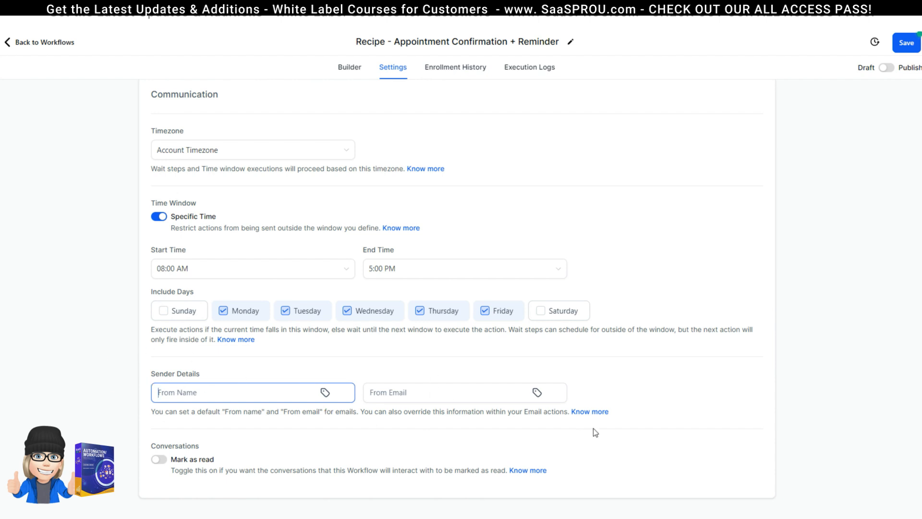
left_click_drag(361, 411, 545, 414)
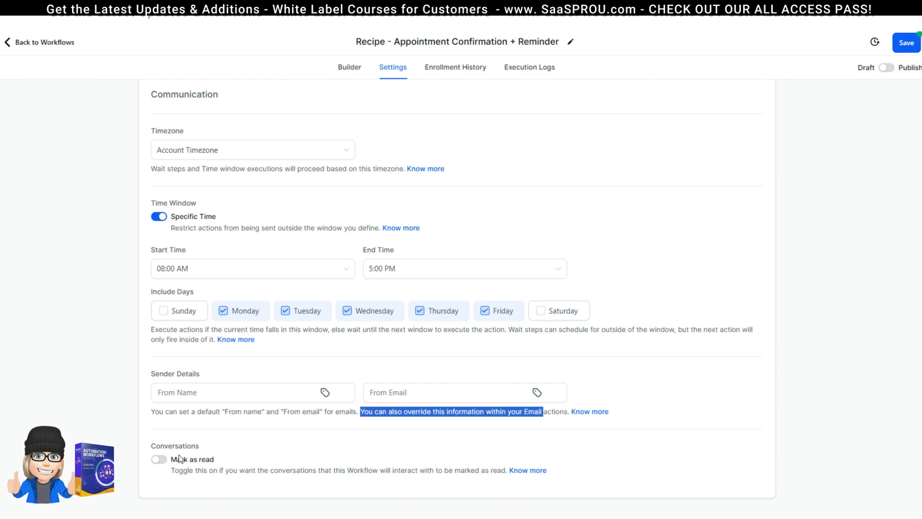
left_click(159, 461)
Examine the Enrollment History columns, including Next Execution On, and compare them with the action sequence in the builder
left_click(455, 74)
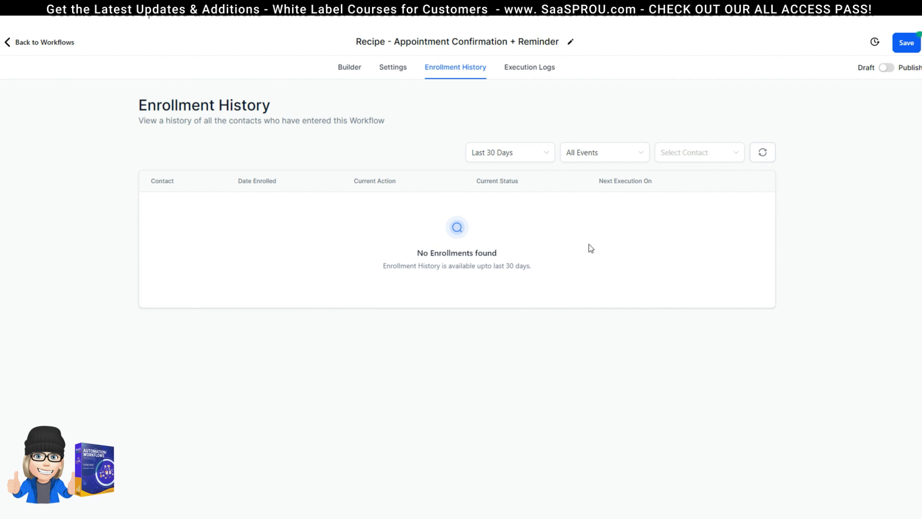
left_click_drag(607, 181, 664, 184)
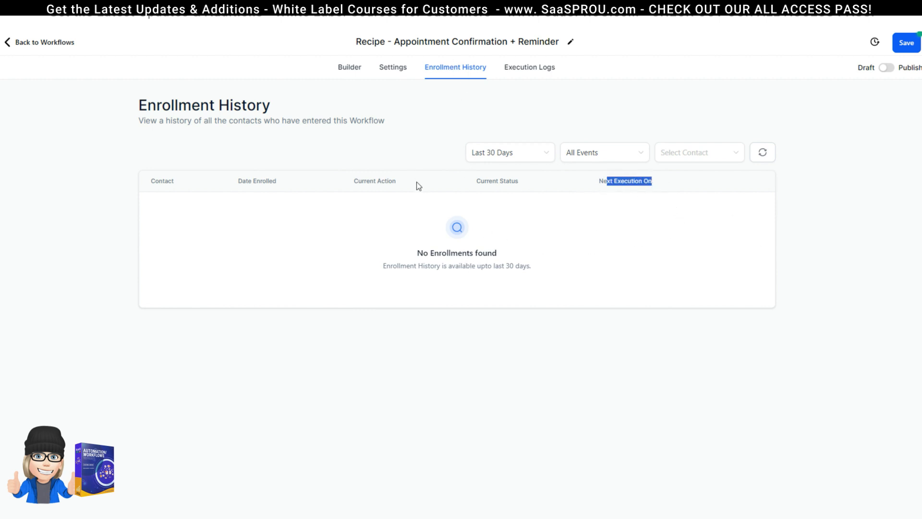
left_click(351, 69)
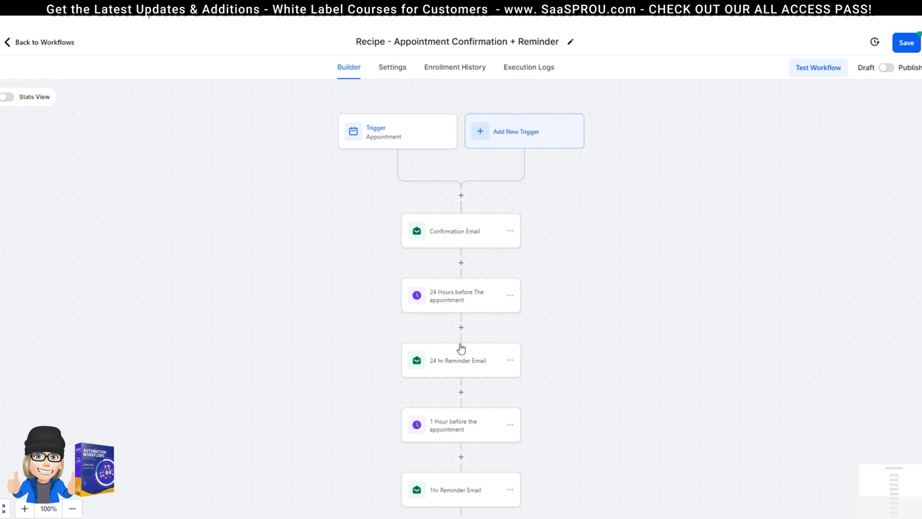
scroll(460, 350, "down", 3)
scroll(439, 153, "up", 3)
Review the date range, event and contact filter choices in Enrollment History, and refresh the list without changing the filters
left_click(486, 76)
left_click(498, 155)
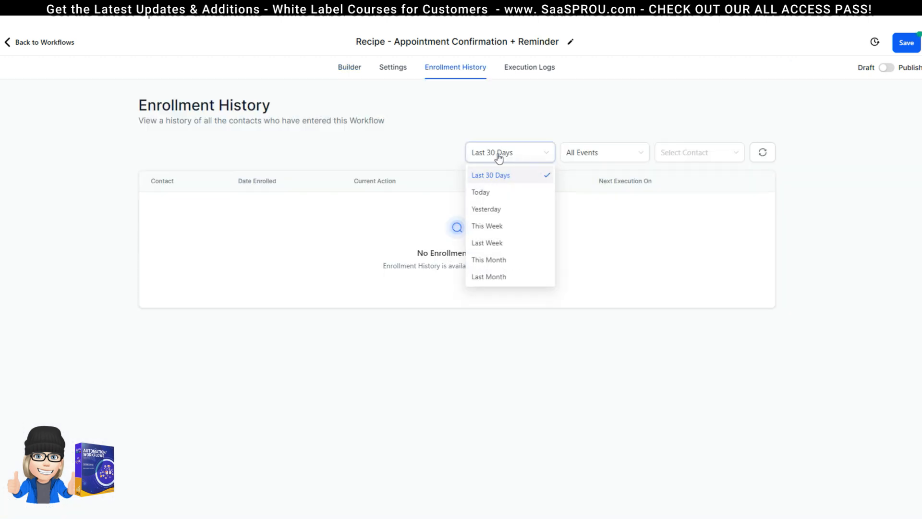
left_click(598, 155)
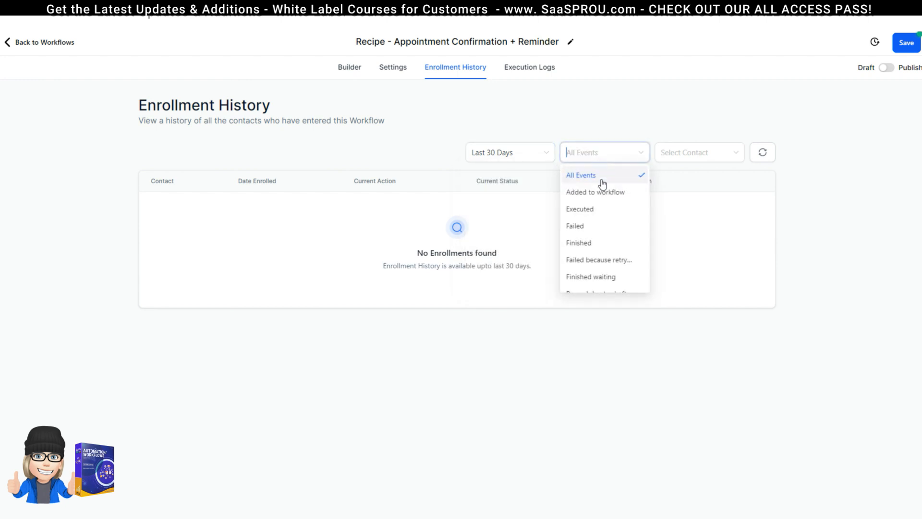
scroll(592, 206, "down", 2)
scroll(583, 240, "down", 2)
scroll(579, 269, "down", 3)
scroll(582, 268, "down", 2)
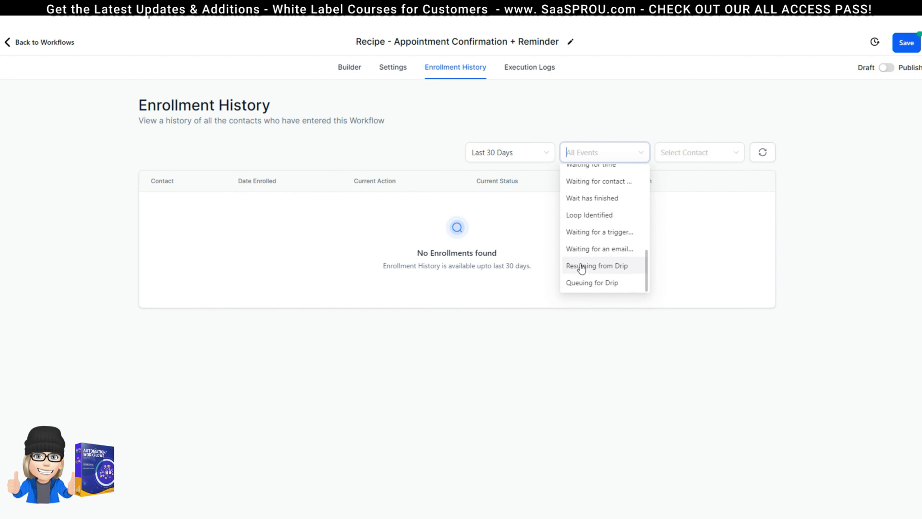
scroll(595, 202, "up", 5)
left_click(683, 152)
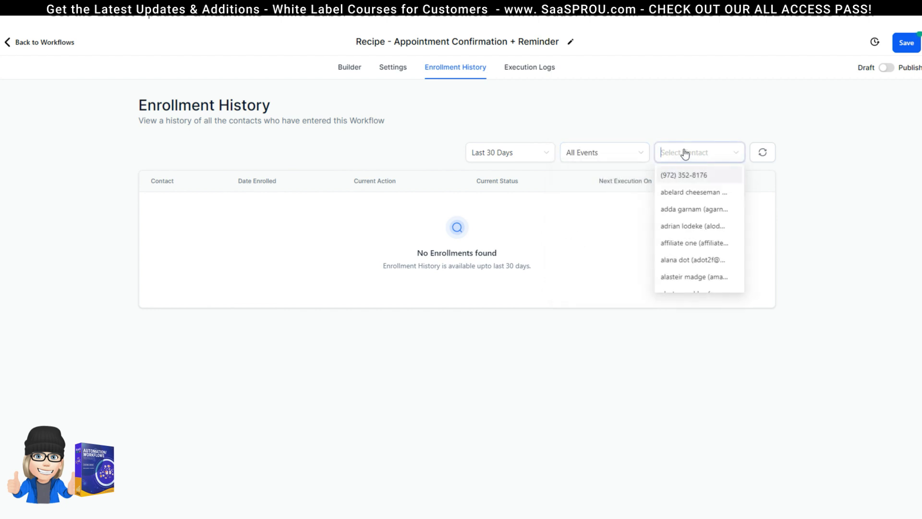
left_click(672, 125)
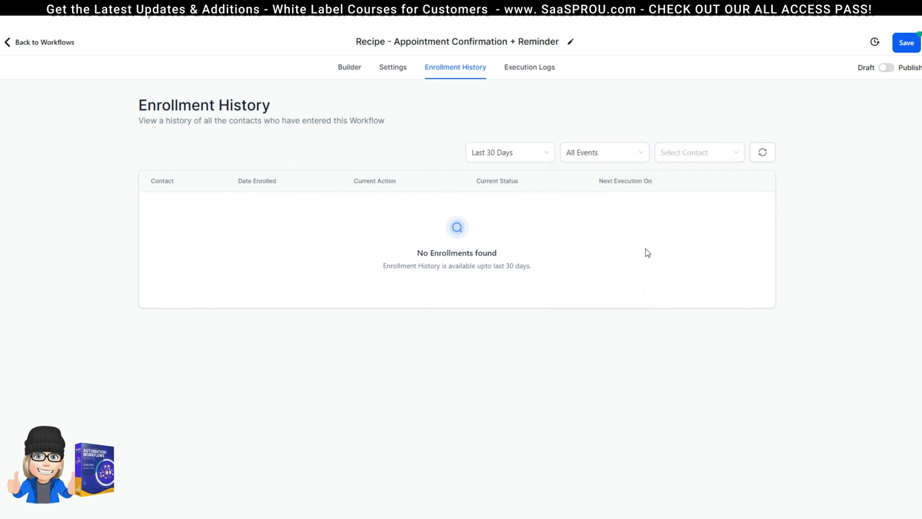
left_click(763, 153)
Review the date, action, status and contact filters in the workflow's Execution Logs and refresh the logs
left_click(533, 71)
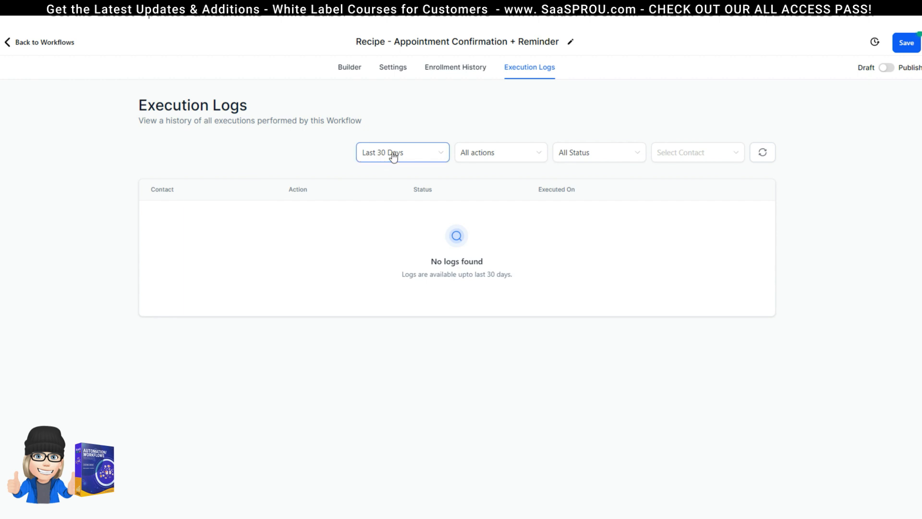
left_click(526, 157)
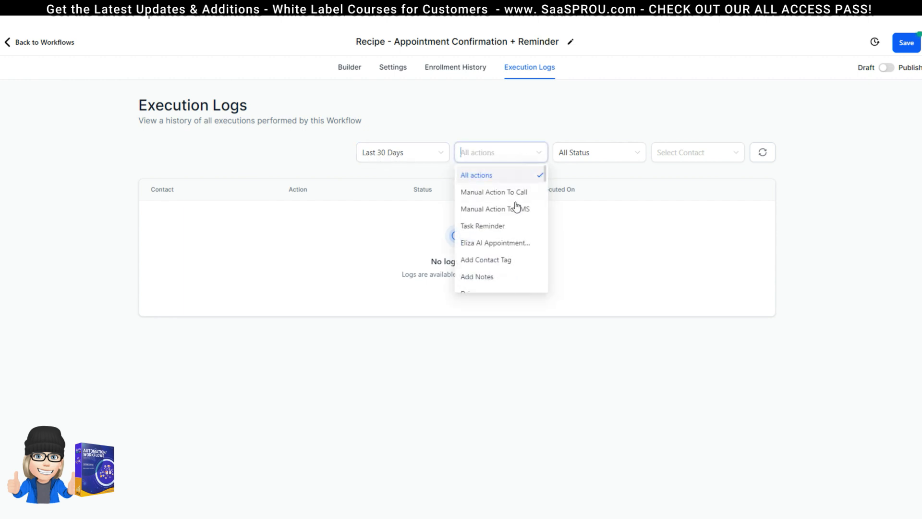
left_click(601, 153)
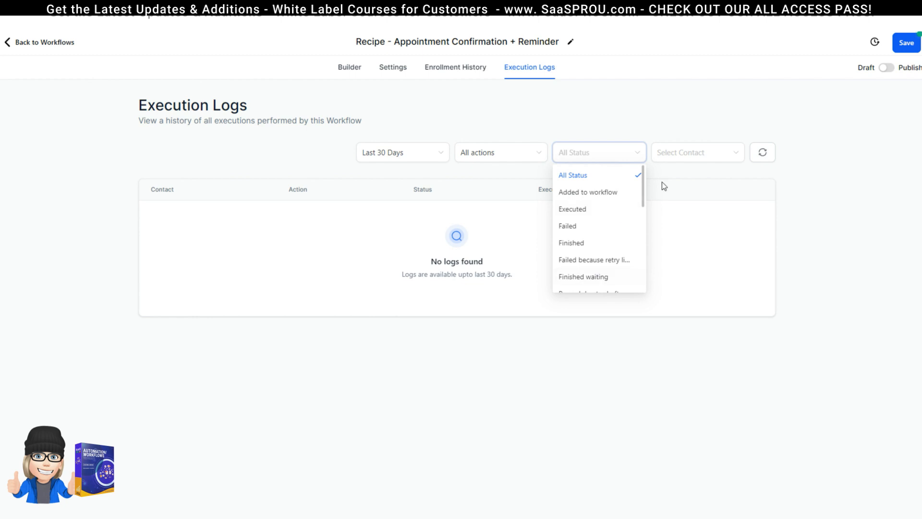
left_click(687, 153)
left_click(763, 152)
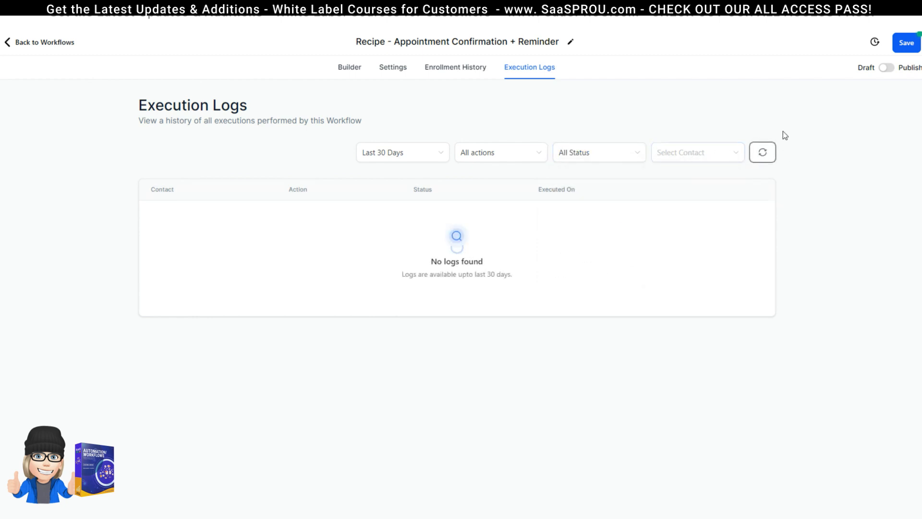
Save the workflow from the builder, switch it from Draft to Publish and save it again
left_click(344, 68)
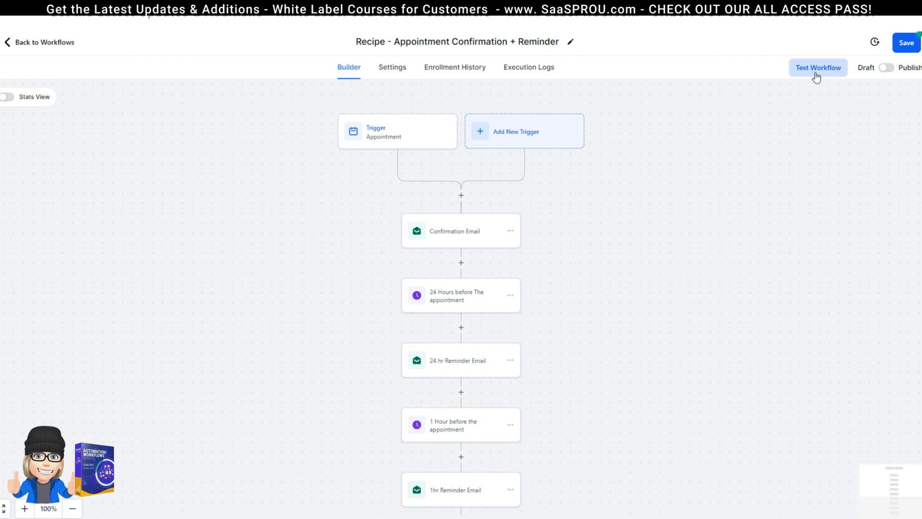
left_click(918, 44)
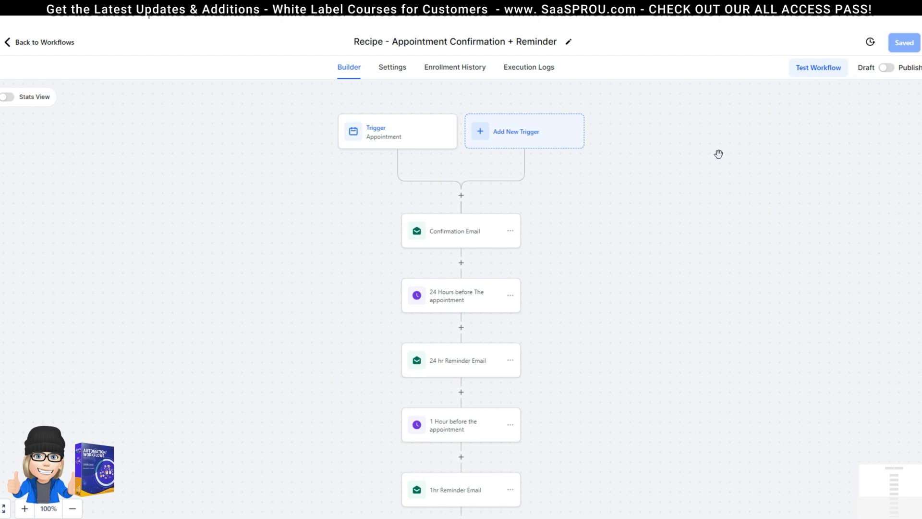
left_click(890, 70)
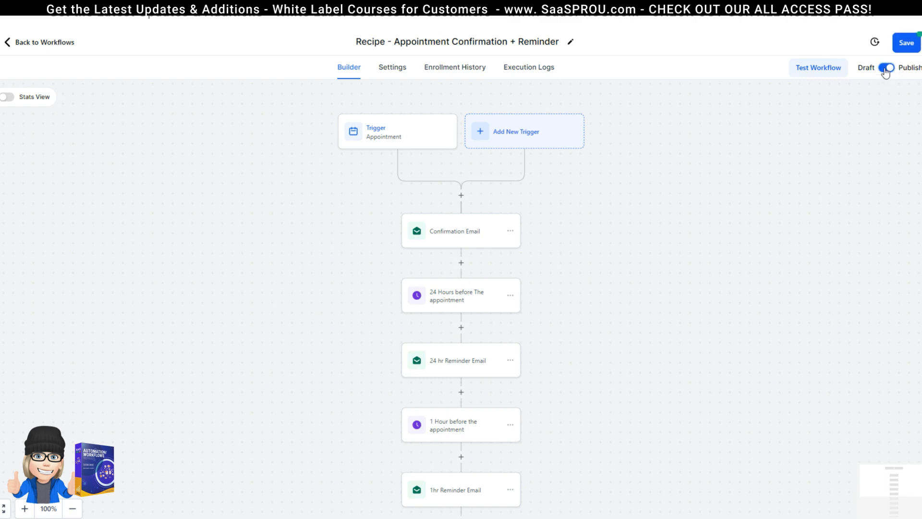
left_click(906, 43)
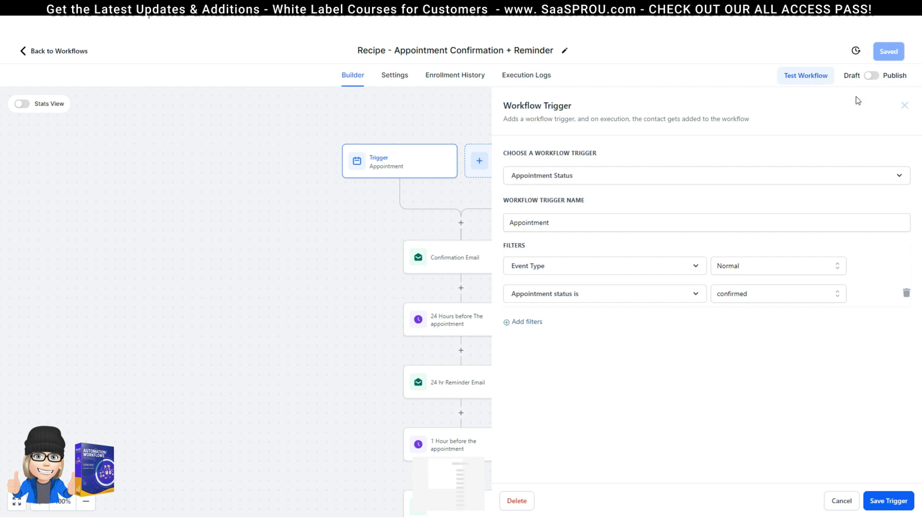
Leave the existing Appointment trigger's details and examine the Contact, Events and Appointments choices for adding a new trigger
left_click(905, 107)
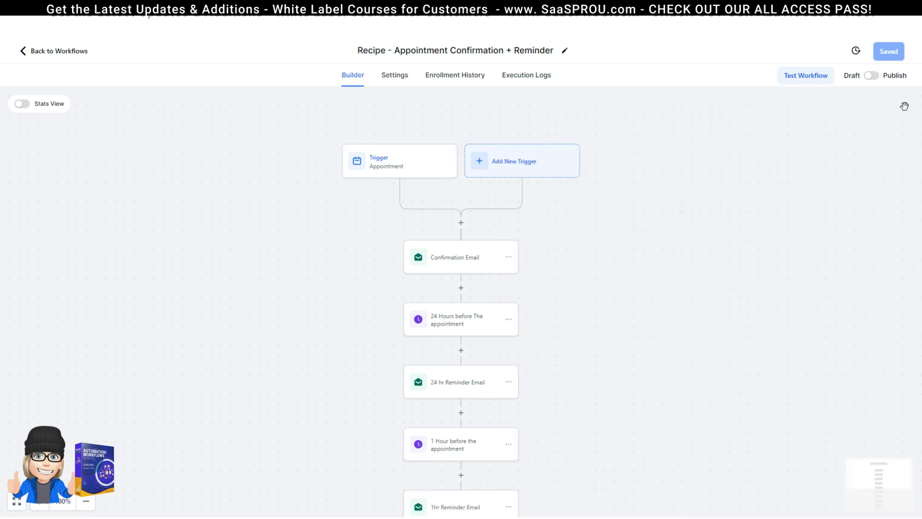
left_click(515, 169)
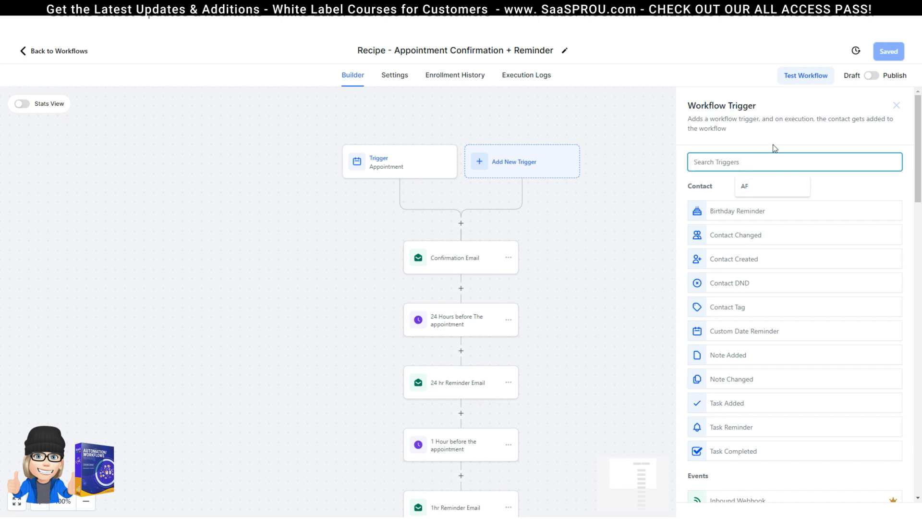
left_click(782, 151)
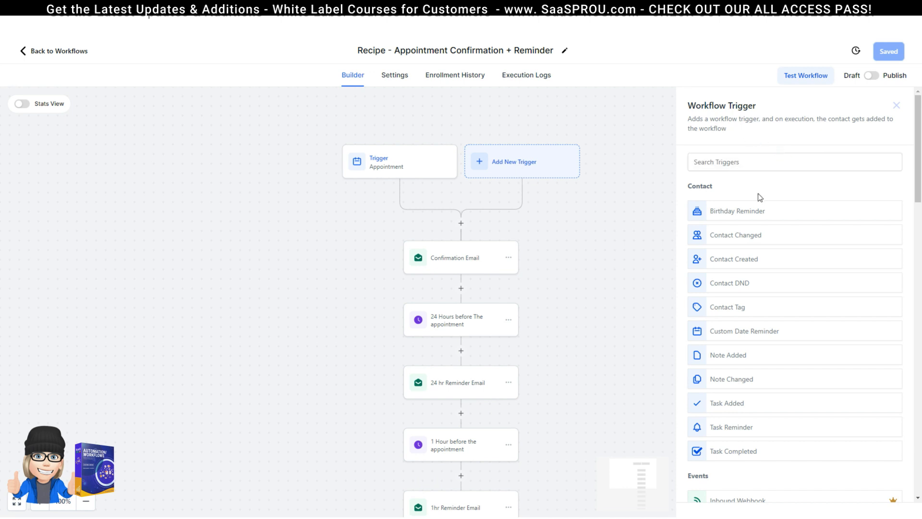
scroll(700, 197, "down", 1)
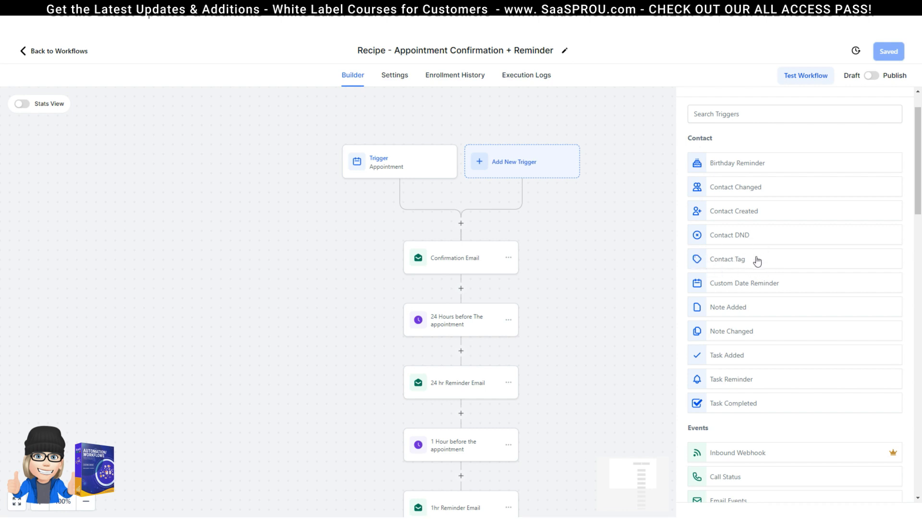
scroll(760, 298, "down", 2)
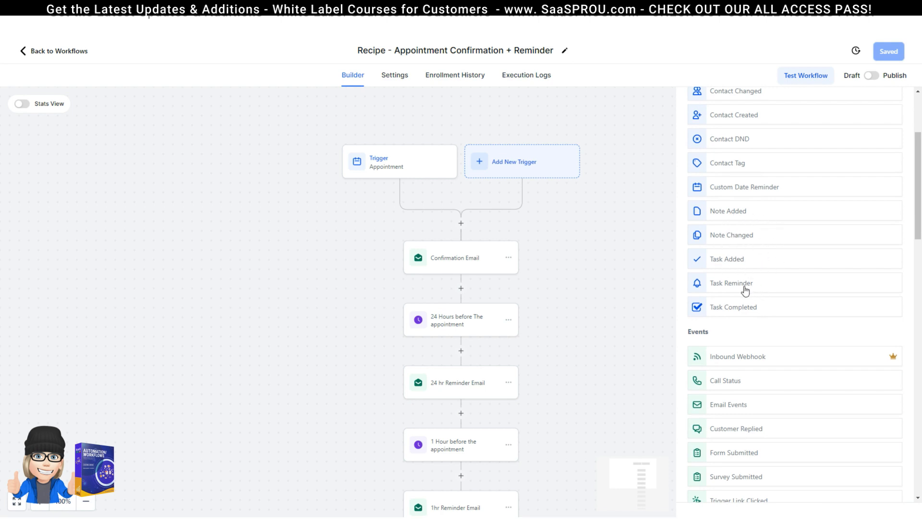
scroll(757, 317, "down", 4)
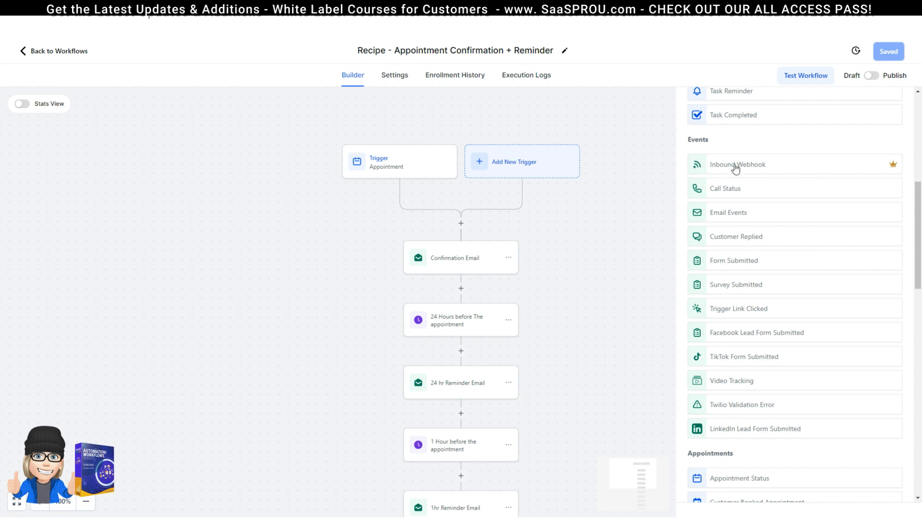
mouse_move(894, 165)
scroll(730, 312, "down", 2)
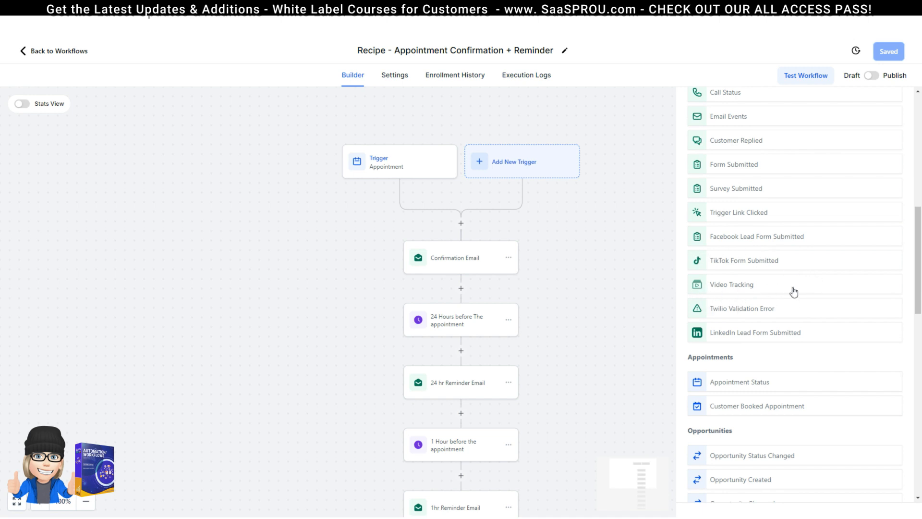
scroll(795, 288, "down", 2)
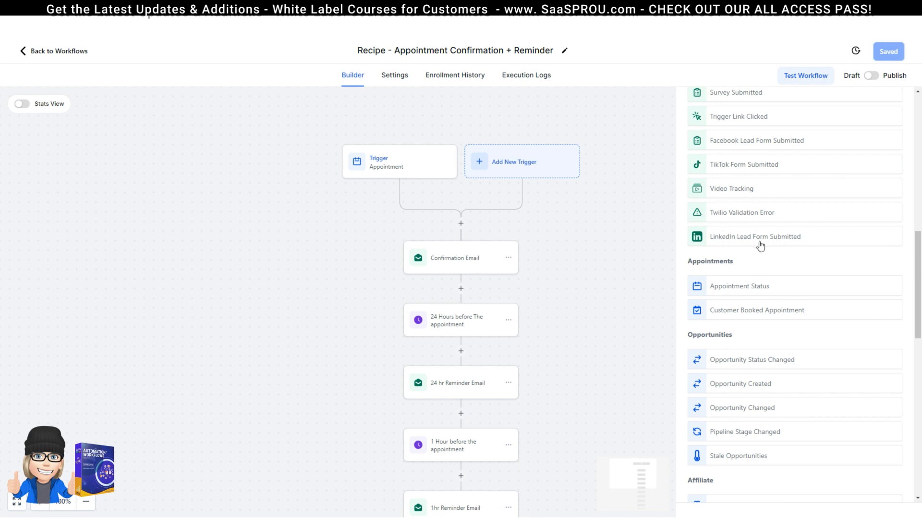
Examine the available Opportunities, Affiliate, Membership, Payments, Shopify and IVR triggers
scroll(782, 289, "down", 2)
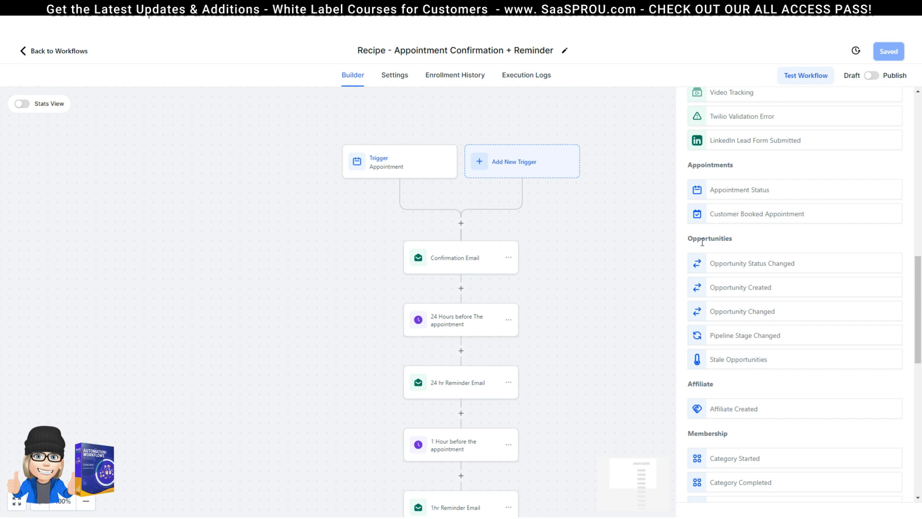
scroll(743, 356, "down", 4)
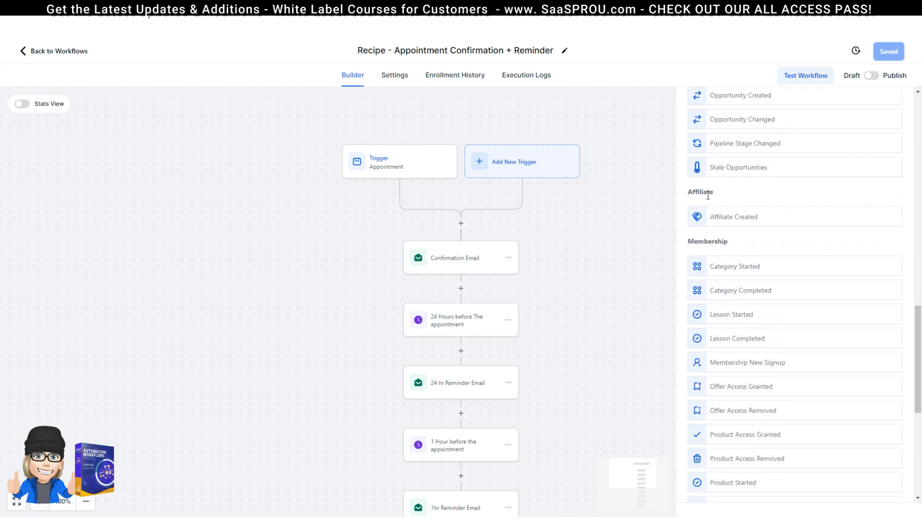
scroll(714, 277, "down", 3)
scroll(732, 144, "up", 1)
scroll(744, 176, "up", 1)
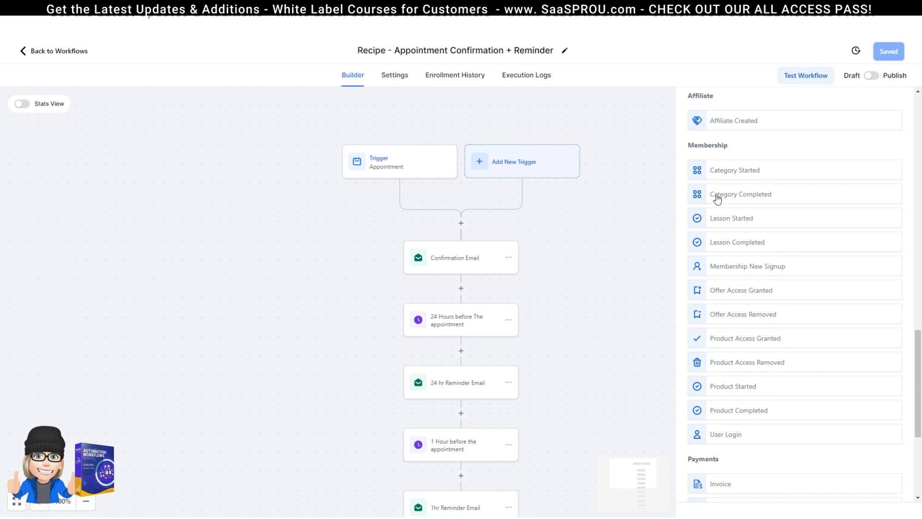
scroll(790, 240, "down", 1)
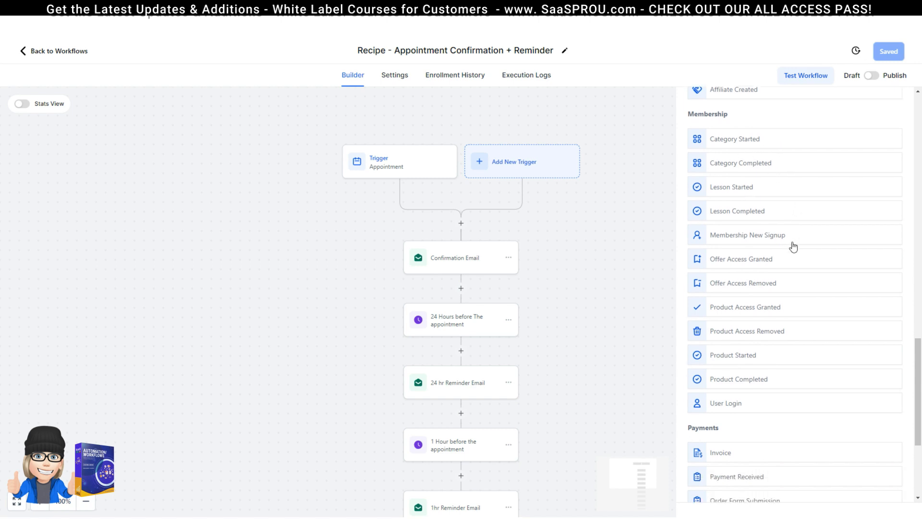
scroll(798, 227, "down", 1)
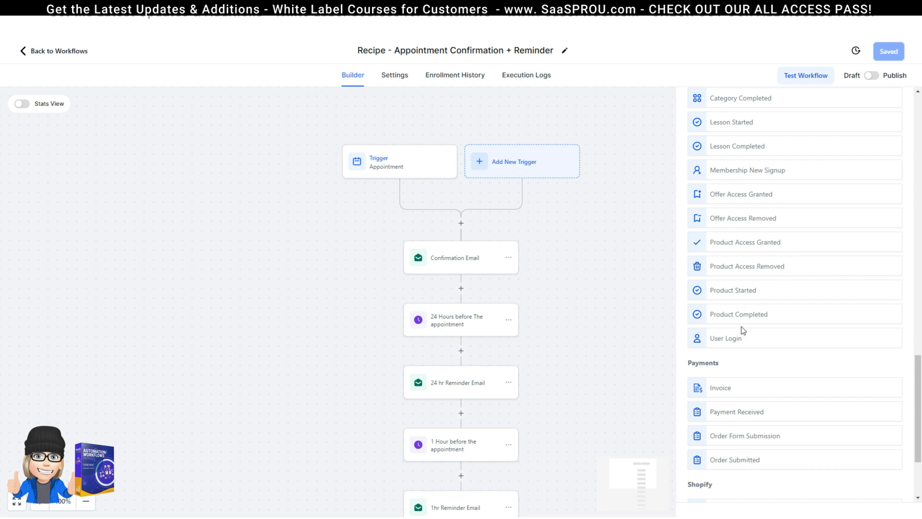
scroll(759, 352, "down", 1)
scroll(759, 351, "down", 1)
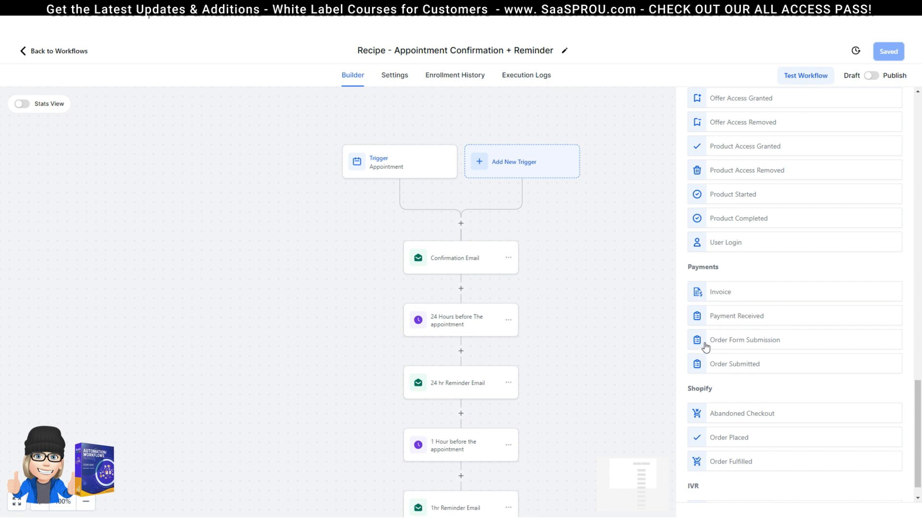
scroll(802, 367, "down", 1)
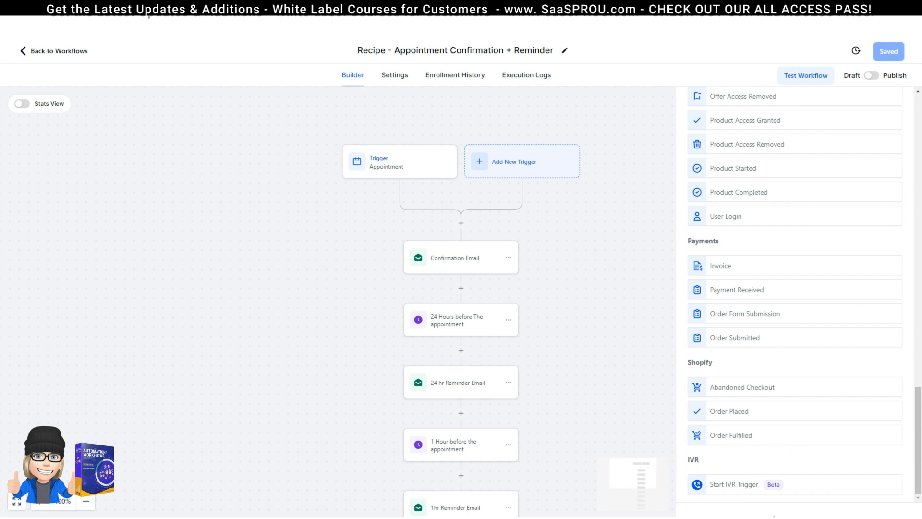
scroll(797, 317, "up", 15)
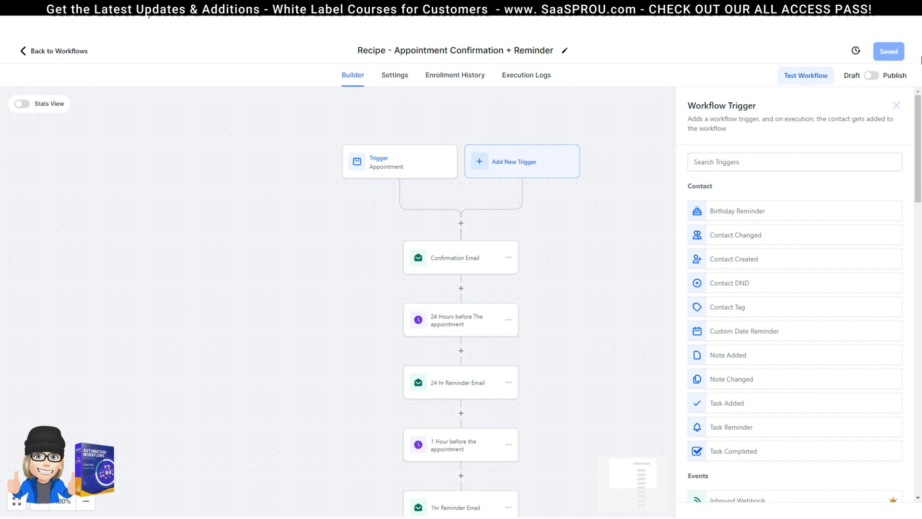
Search the workflow triggers for "APP" and choose Appointment Status as the new trigger
left_click(716, 164)
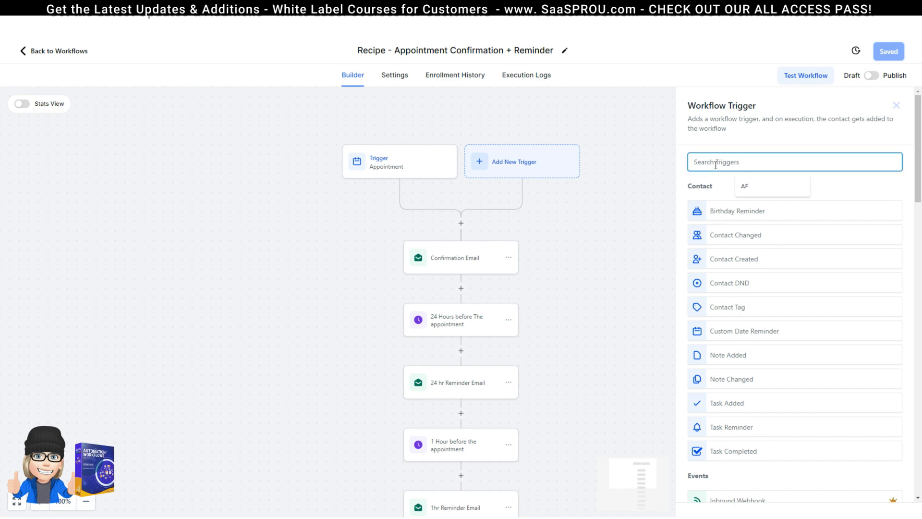
type("AP")
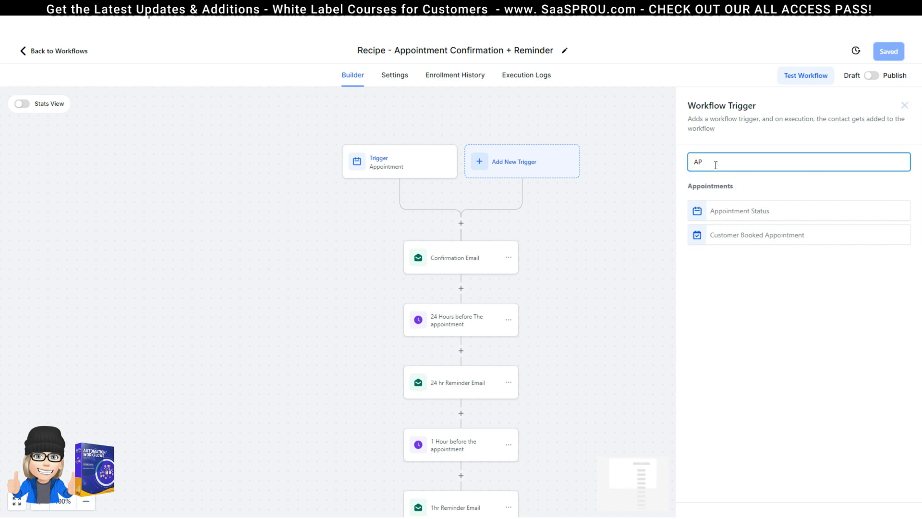
left_click(748, 211)
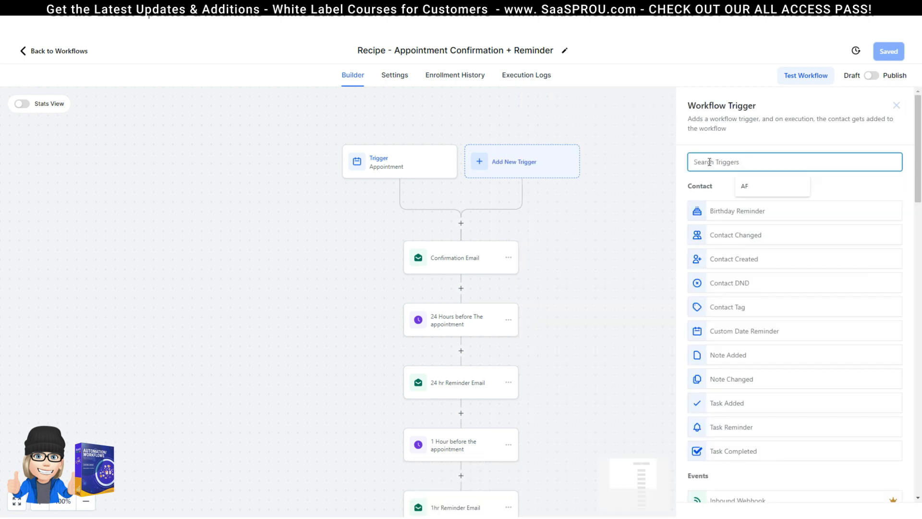
type("APP")
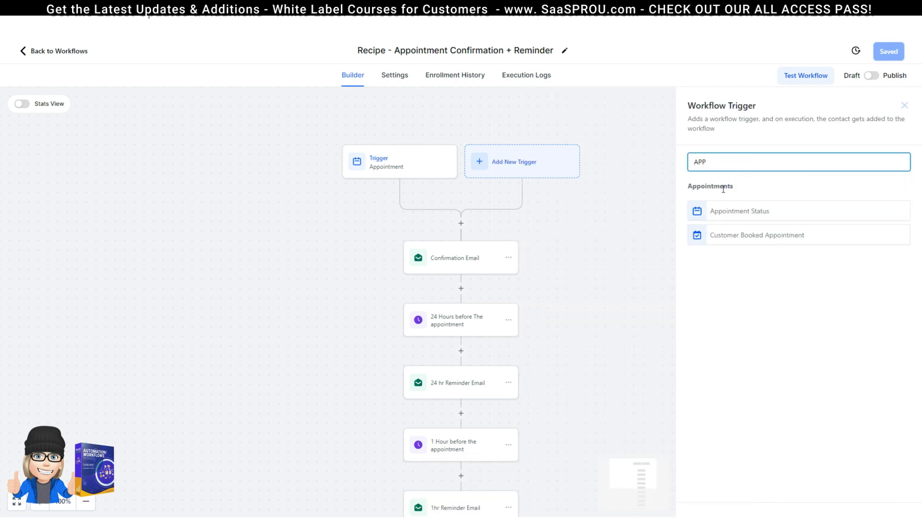
left_click(735, 214)
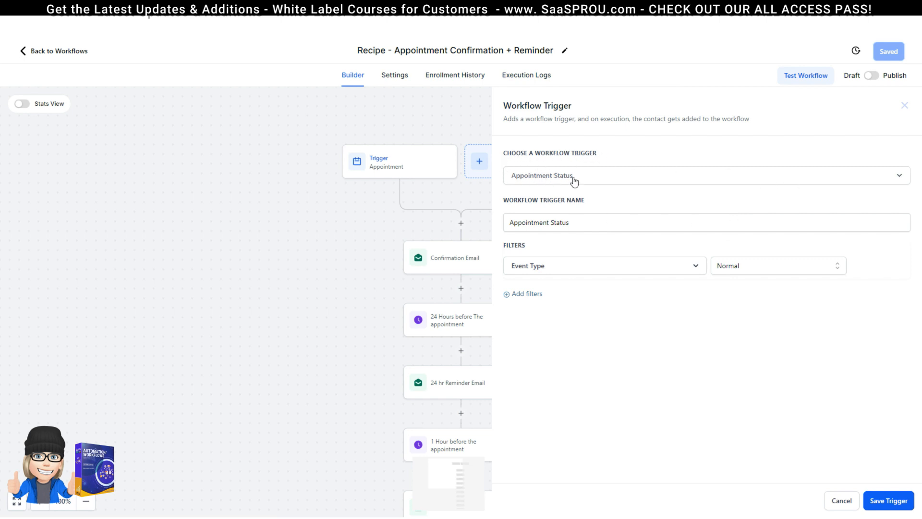
Rename the new trigger to "Appointment Confirmed" and check the value choices of its Event Type filter
left_click_drag(509, 219, 578, 221)
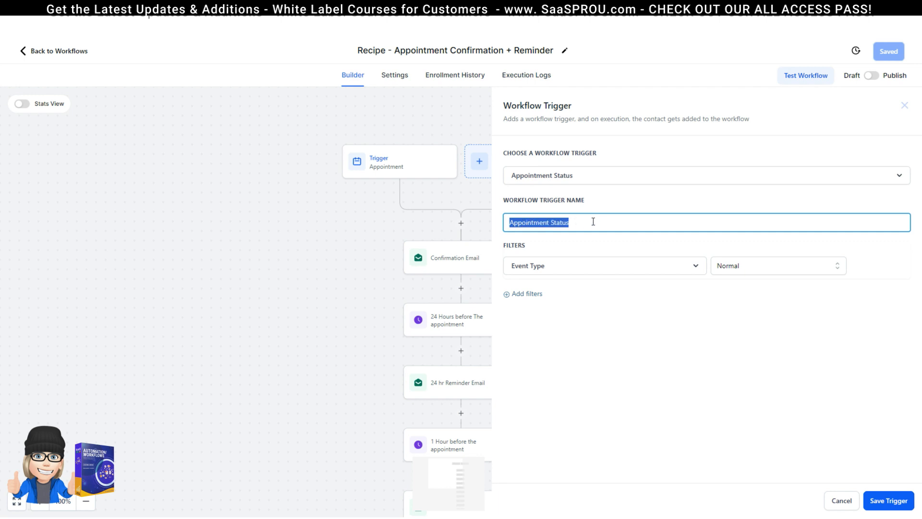
left_click_drag(583, 223, 495, 205)
left_click(573, 224)
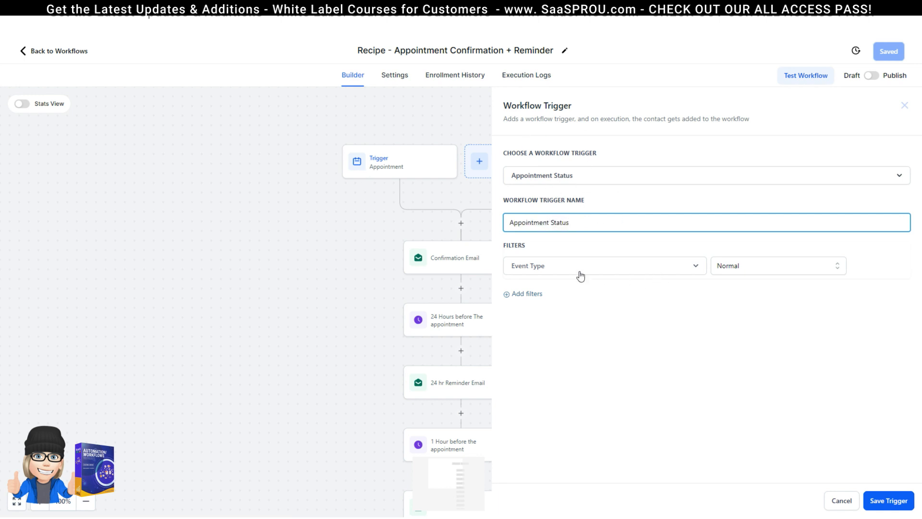
left_click_drag(583, 219, 553, 220)
type("Confirmed")
left_click(746, 272)
left_click(747, 273)
left_click(746, 274)
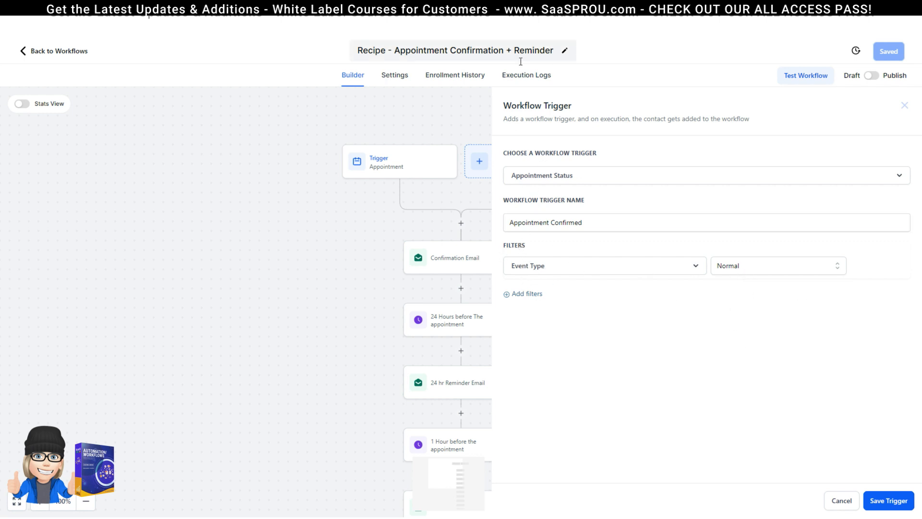
Add a second filter to the Appointment Confirmed trigger that limits it to In calendar CLASS
left_click(520, 295)
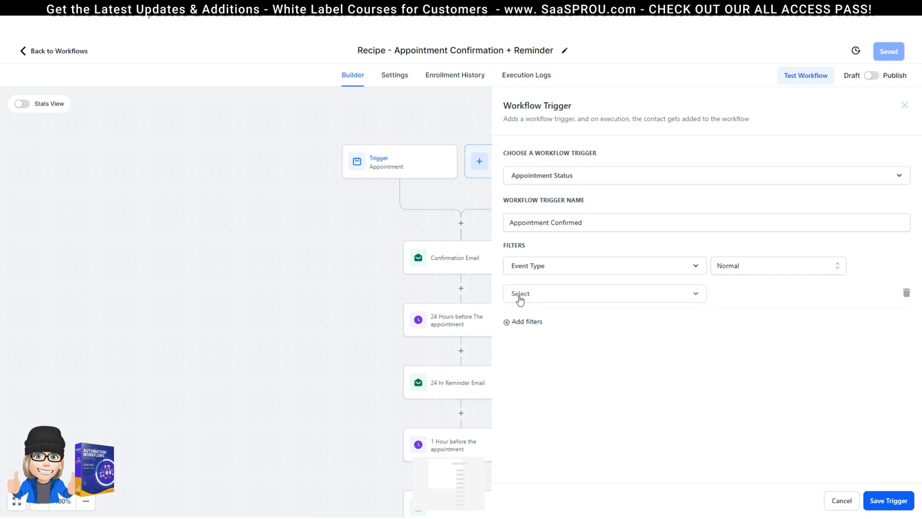
left_click(519, 298)
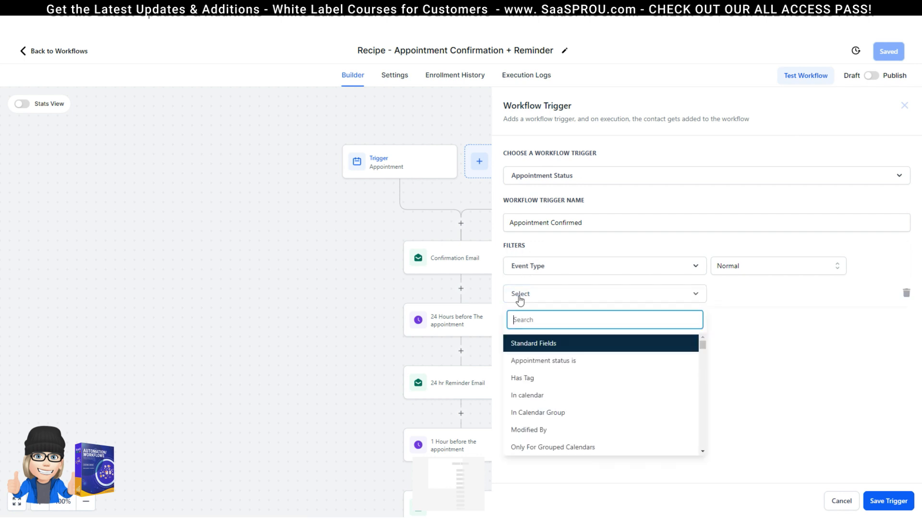
left_click(579, 363)
left_click(772, 298)
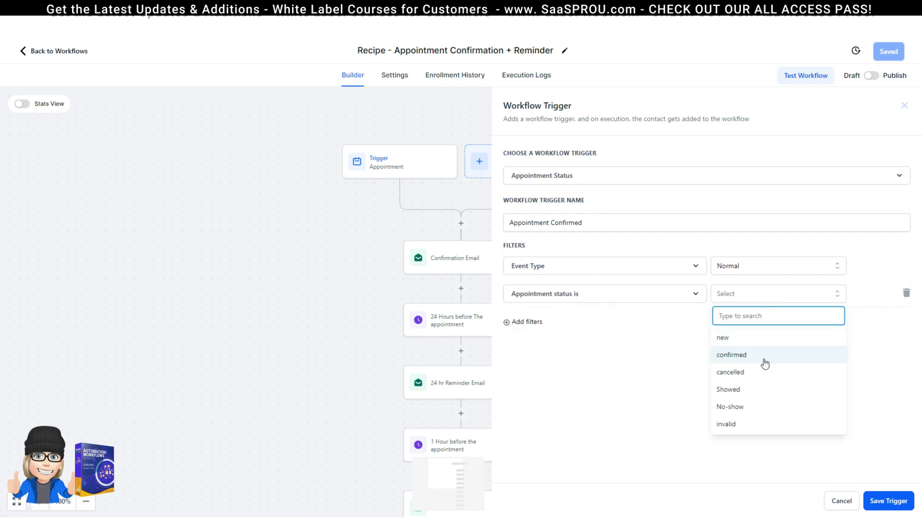
left_click(538, 295)
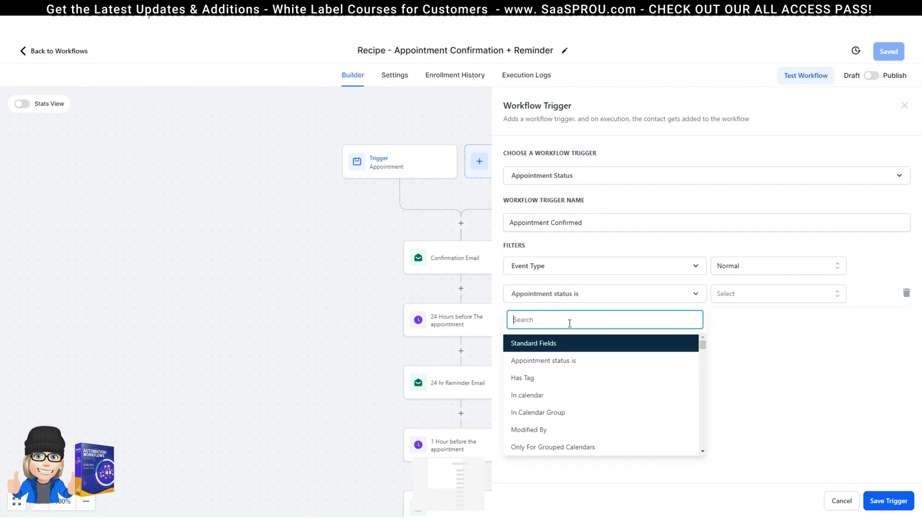
left_click(534, 396)
left_click(741, 300)
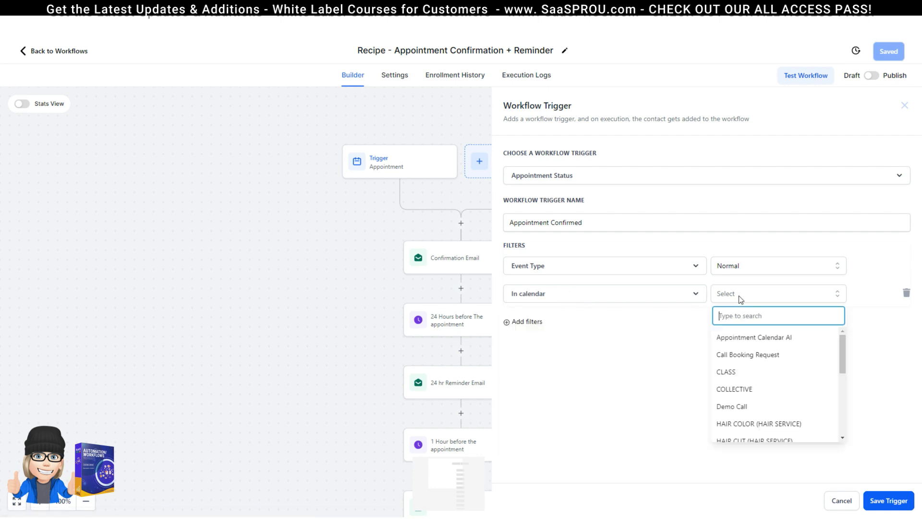
left_click(748, 373)
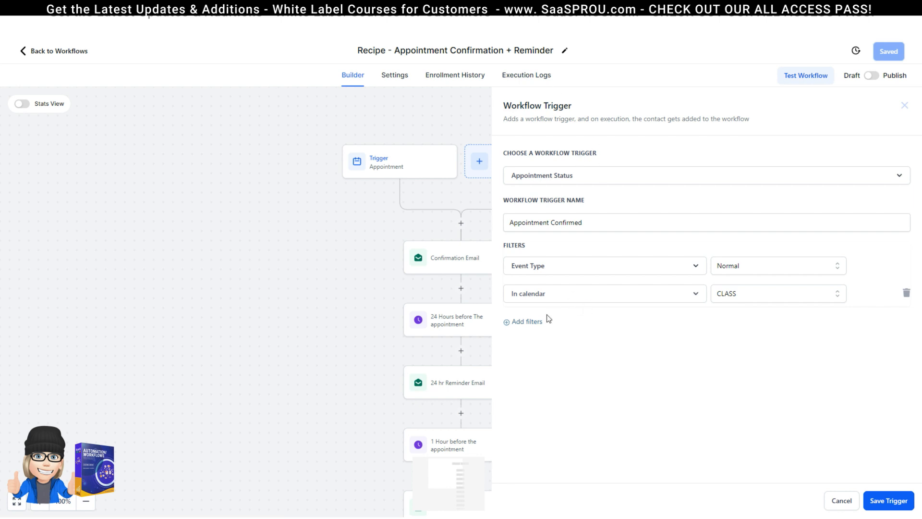
Add an "Appointment status is" filter set to confirmed and save the trigger
left_click(537, 326)
left_click(541, 328)
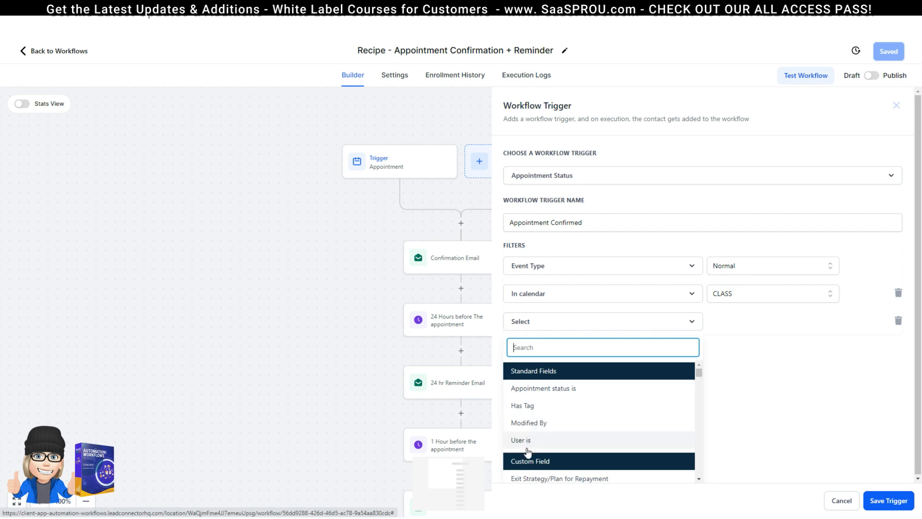
left_click(535, 389)
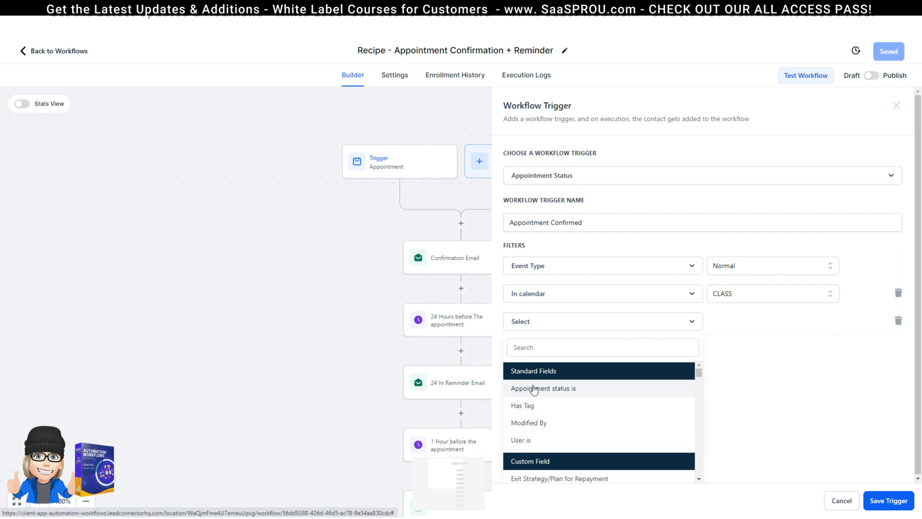
left_click(752, 327)
left_click(758, 389)
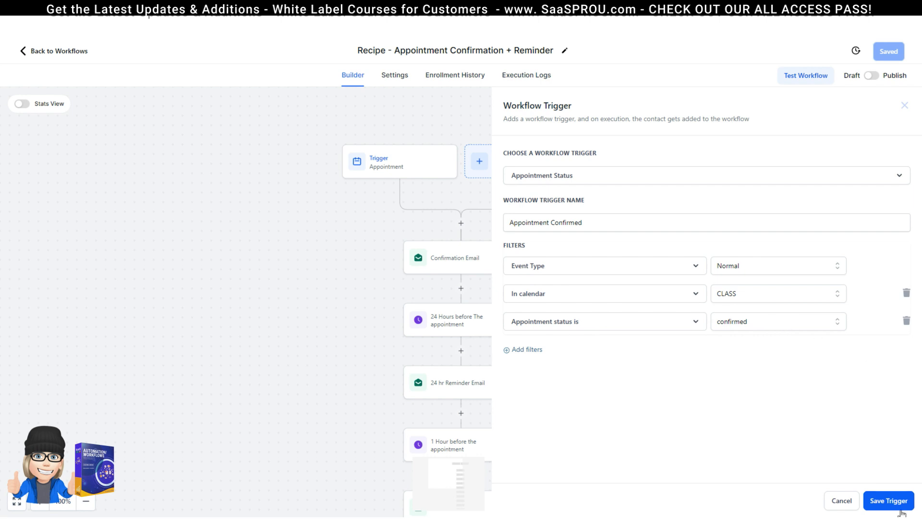
left_click(889, 501)
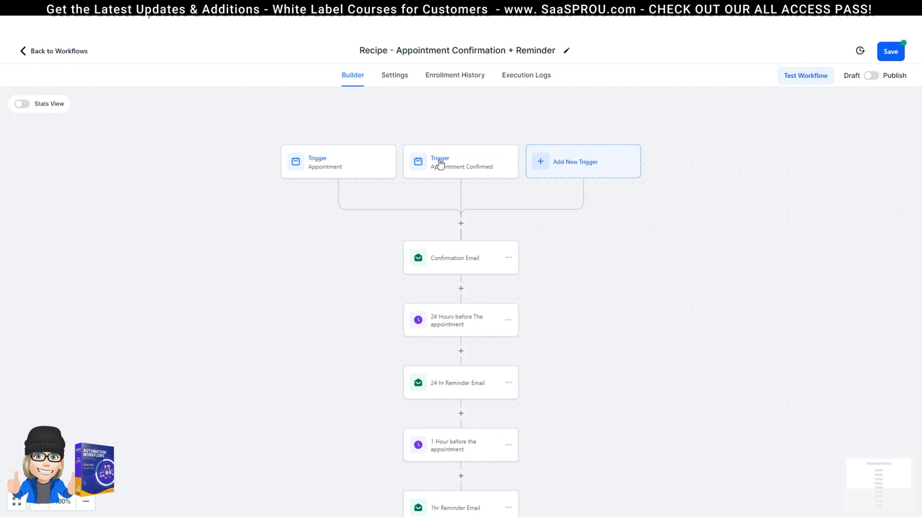
Add another workflow trigger of type Contact Tag and name it "Contact Tag is appointment"
left_click(570, 166)
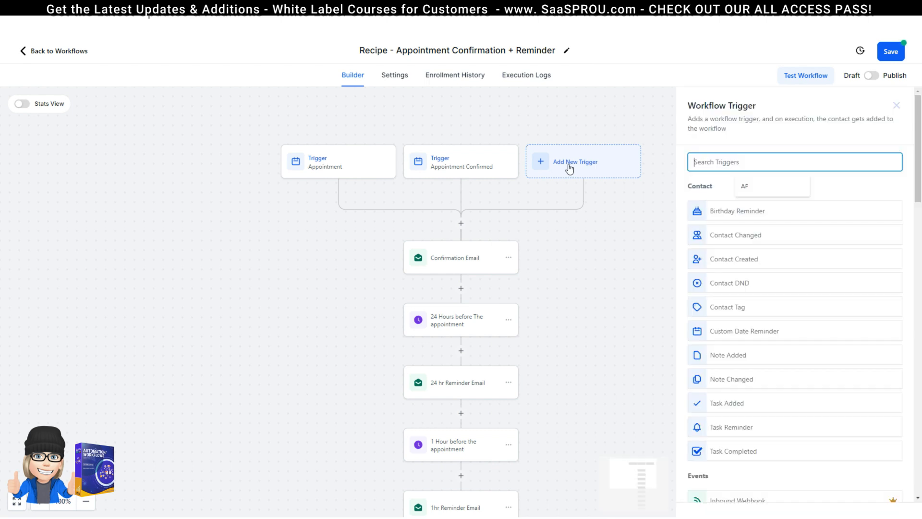
left_click(749, 163)
left_click(740, 310)
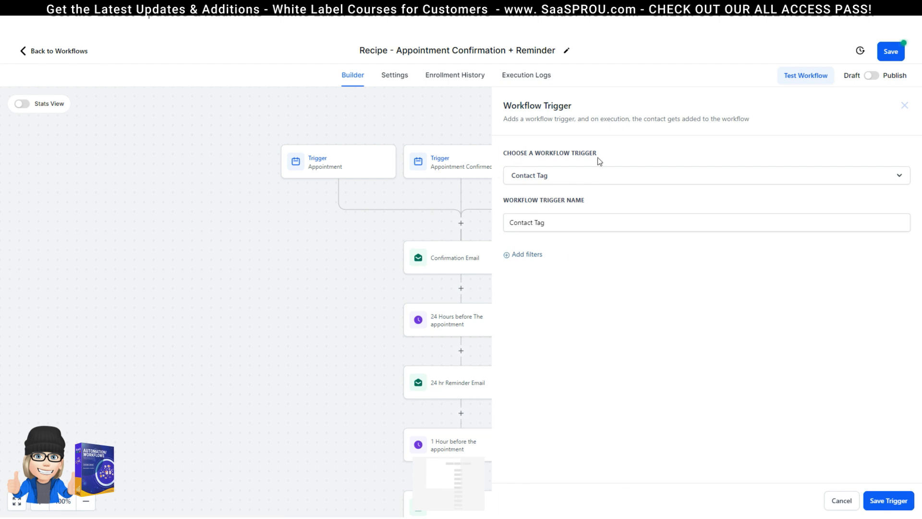
left_click(552, 222)
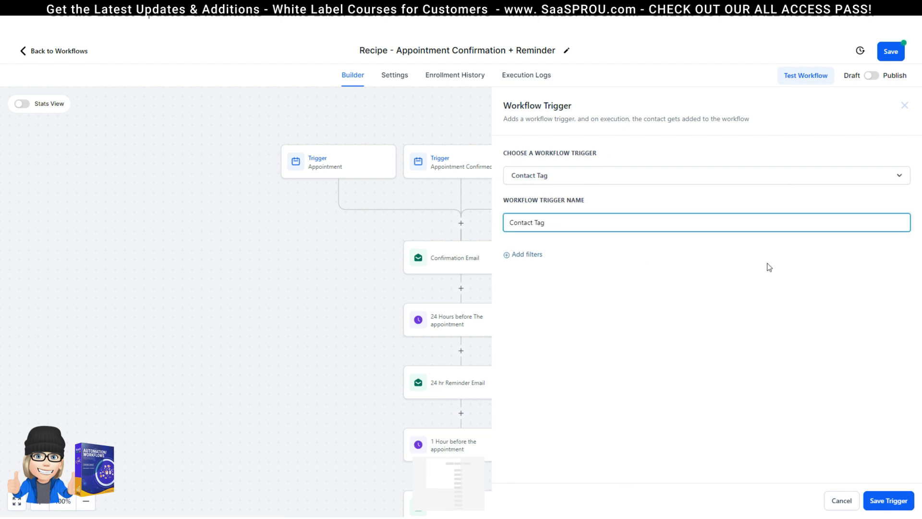
type("is appointment")
Add a Tag Added filter with a new tag "appintment" to the Contact Tag trigger and save it
left_click(528, 255)
left_click(541, 271)
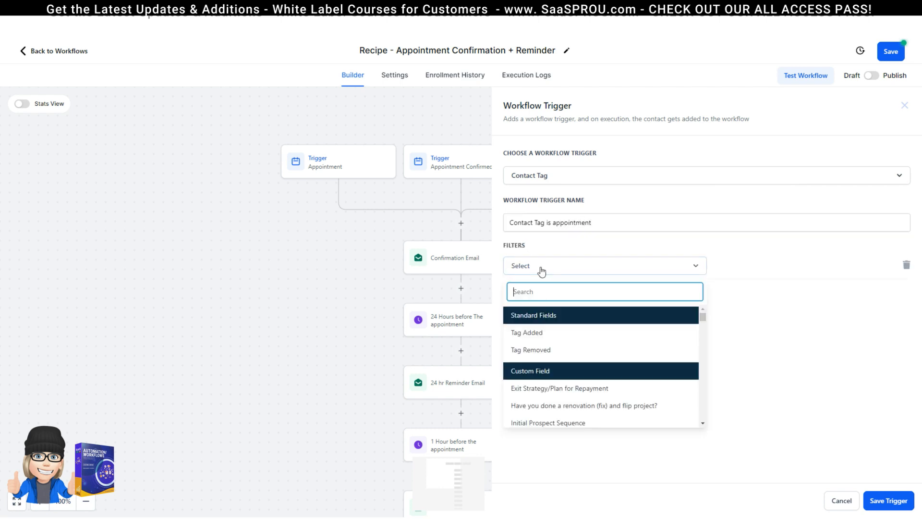
left_click(526, 332)
left_click(731, 266)
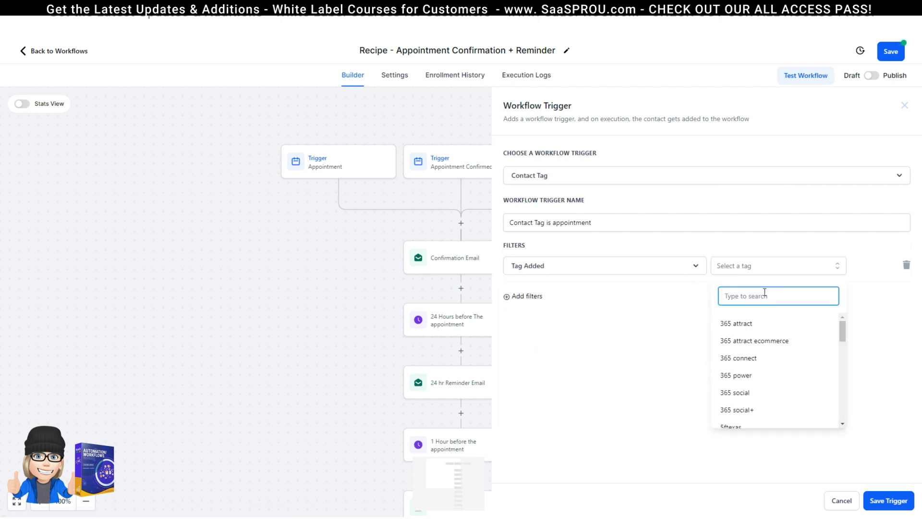
type("app")
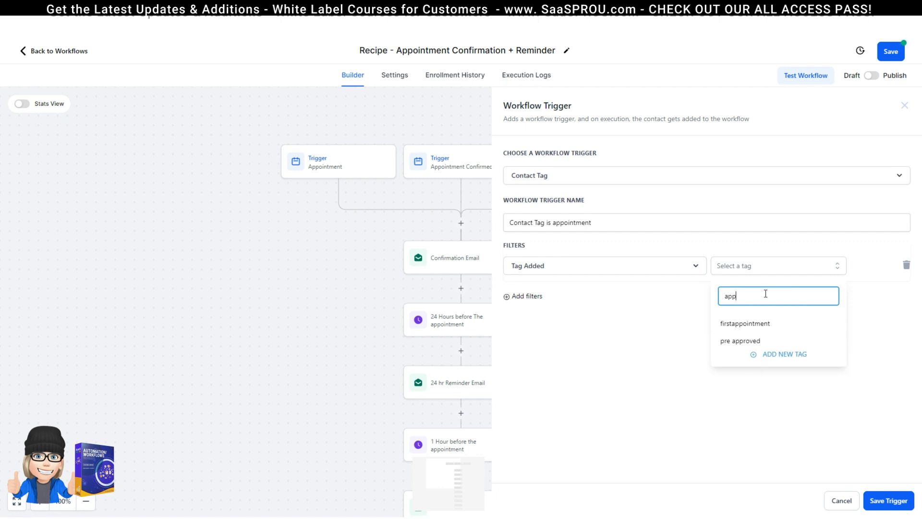
type("intment")
left_click(785, 319)
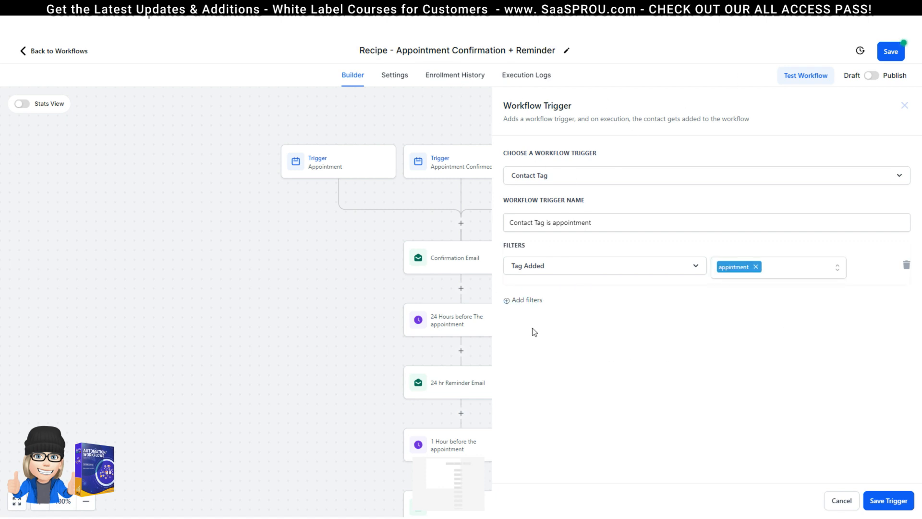
left_click(889, 501)
Find the form triggers, add a Form Submitted trigger and name it "Form Submitted Contact"
left_click(632, 167)
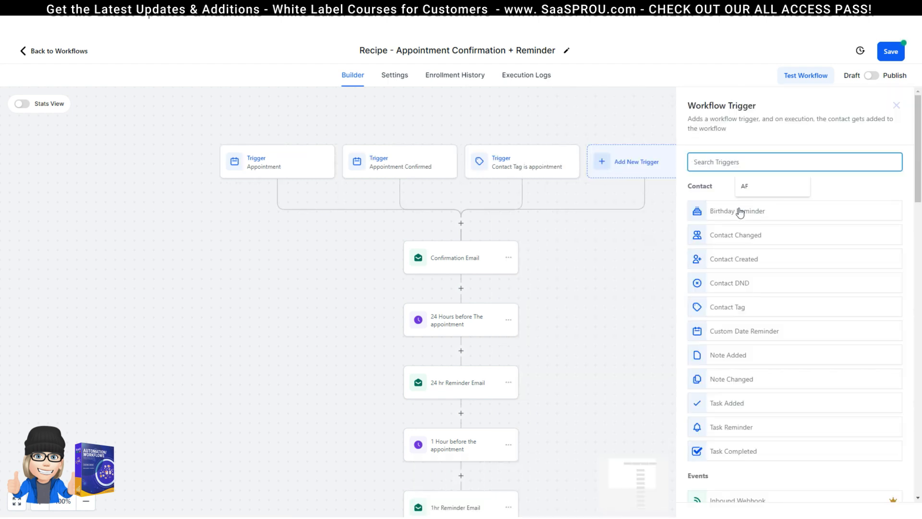
type("form")
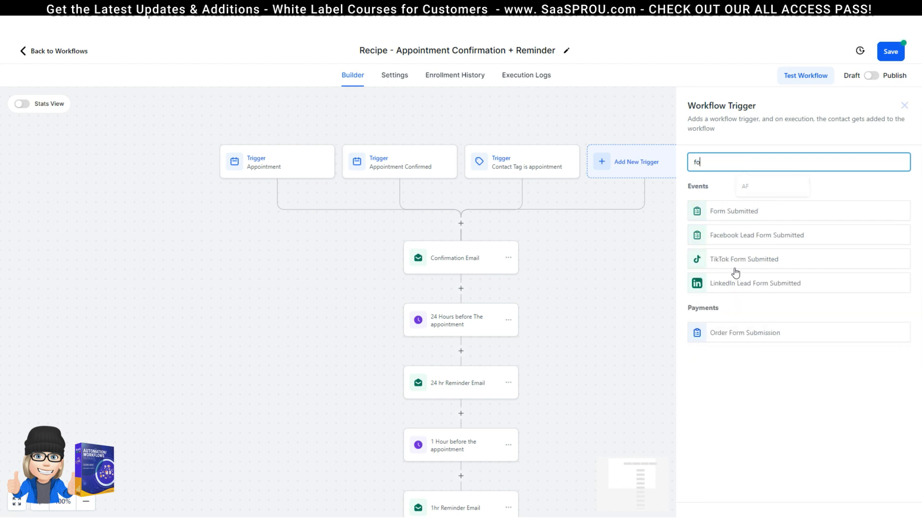
left_click(733, 214)
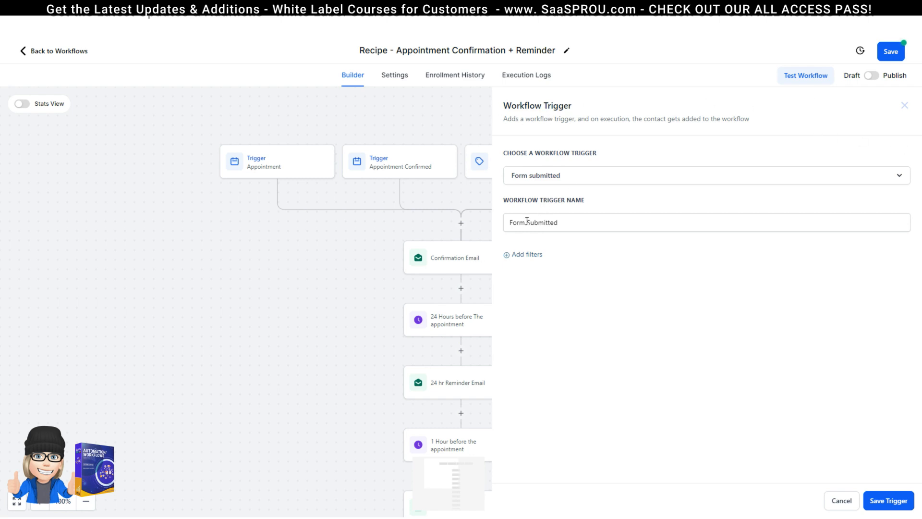
left_click(573, 225)
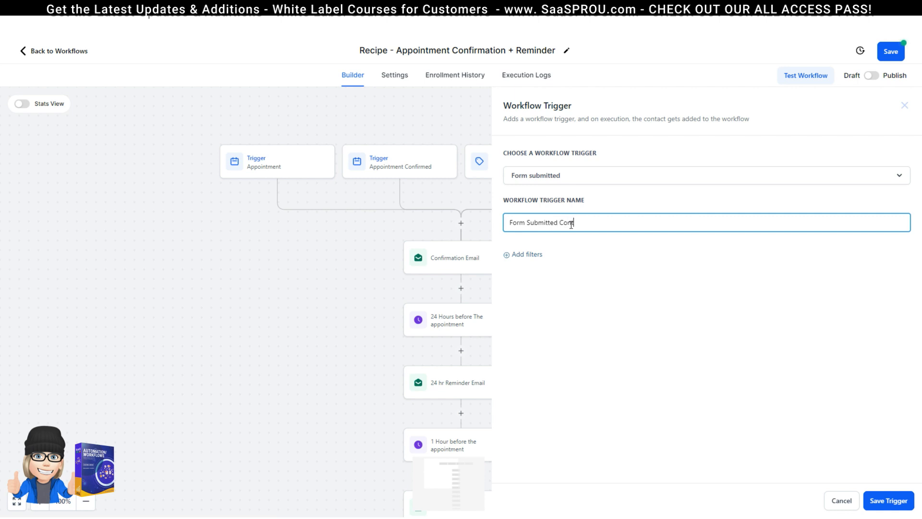
Try a "Form is" filter set to WEBSITE - Contact Us on the Form Submitted trigger, and discard the trigger
left_click(524, 254)
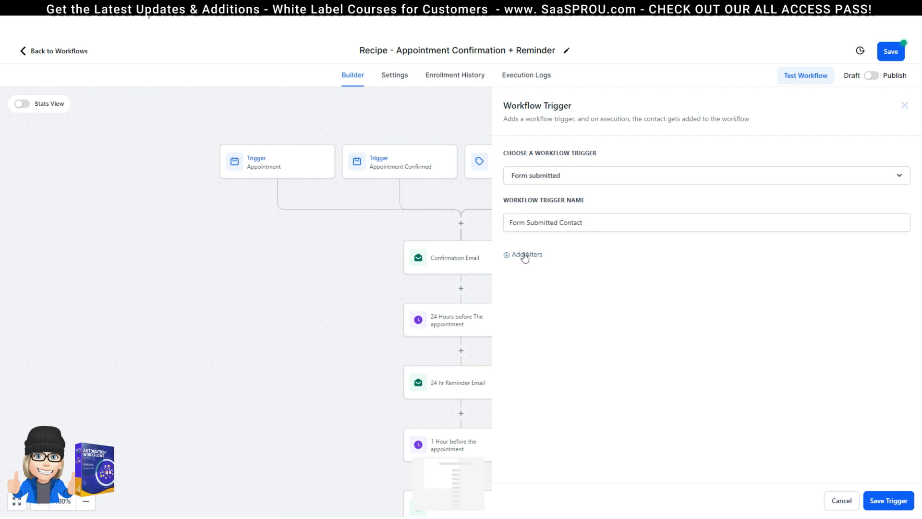
left_click(540, 269)
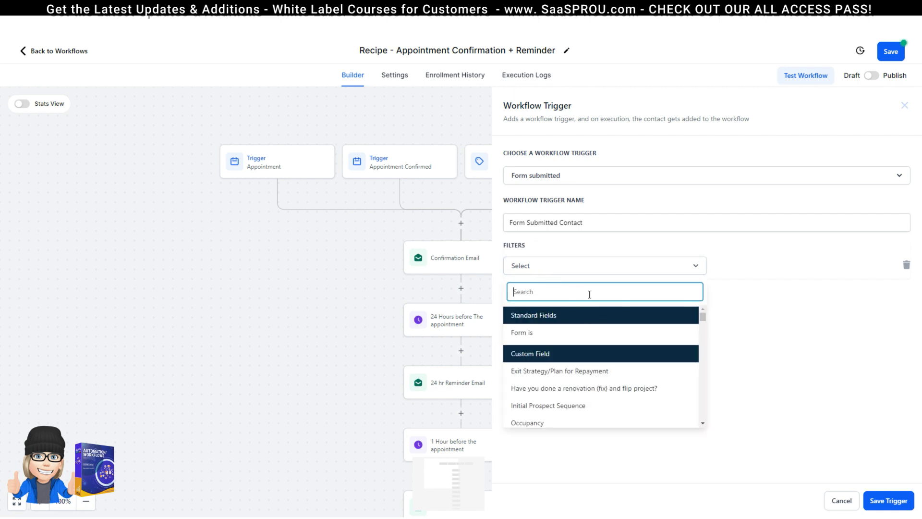
left_click(523, 335)
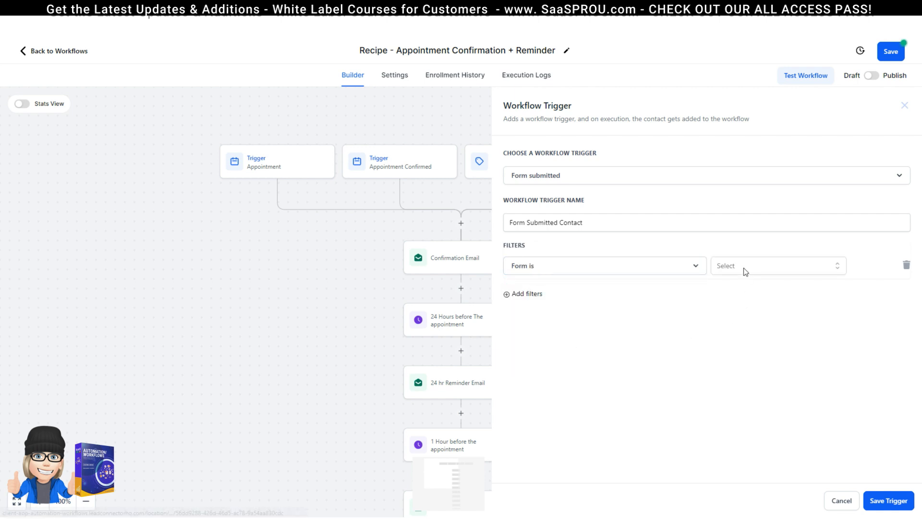
left_click(744, 268)
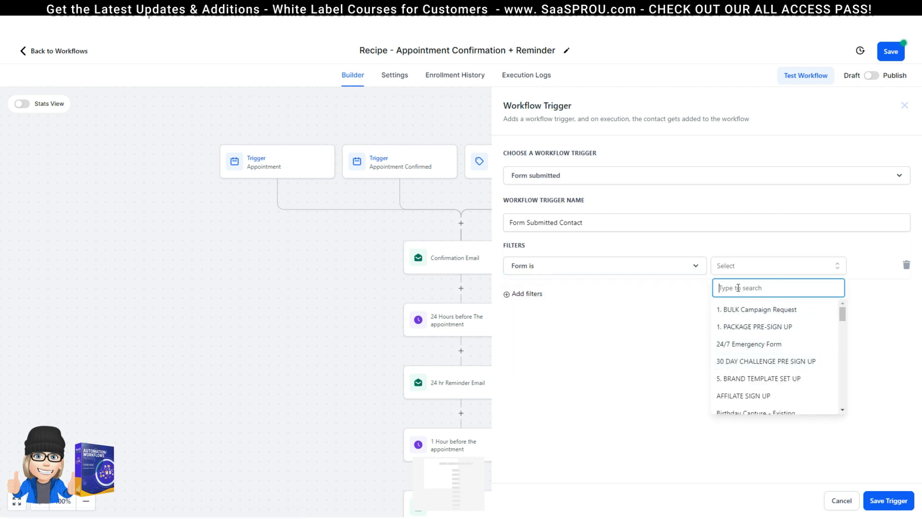
type("wwe")
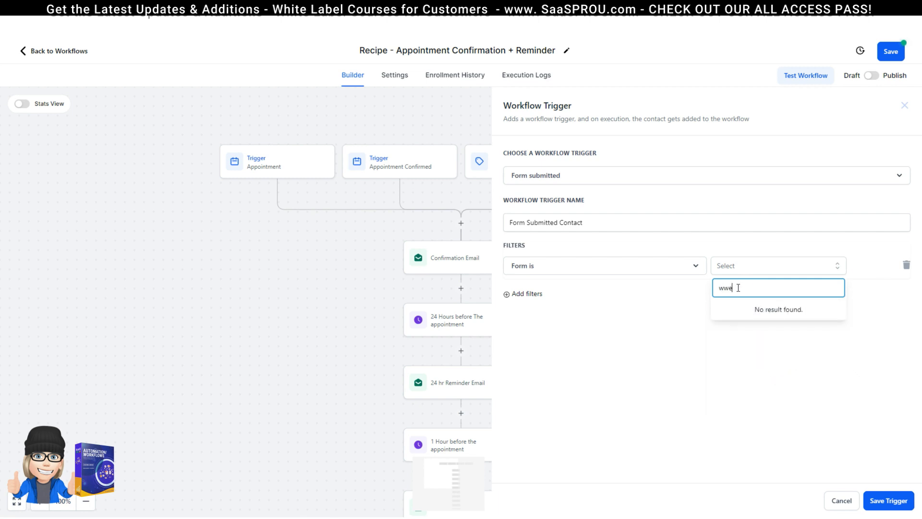
key("BackSpace")
type("eb")
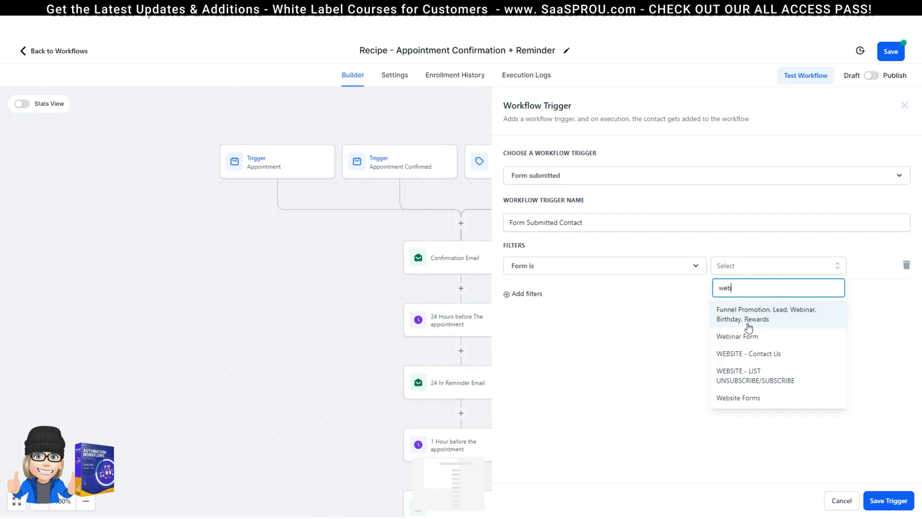
left_click(766, 354)
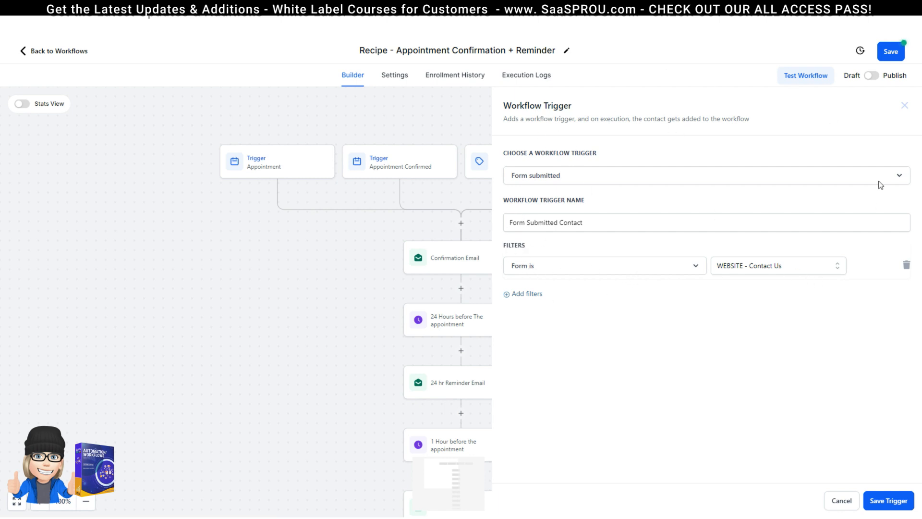
left_click(835, 502)
Look through the available trigger types and start a Customer Replied trigger
left_click(683, 157)
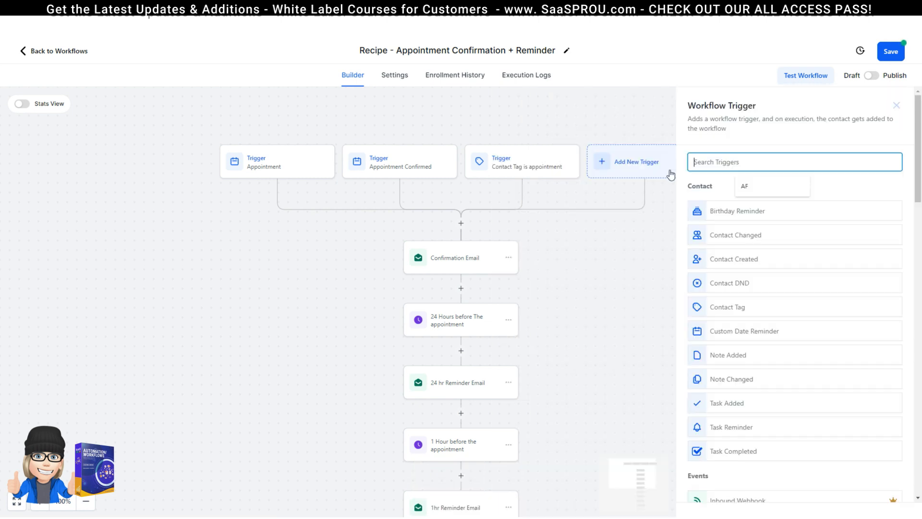
scroll(742, 317, "down", 10)
scroll(738, 322, "down", 8)
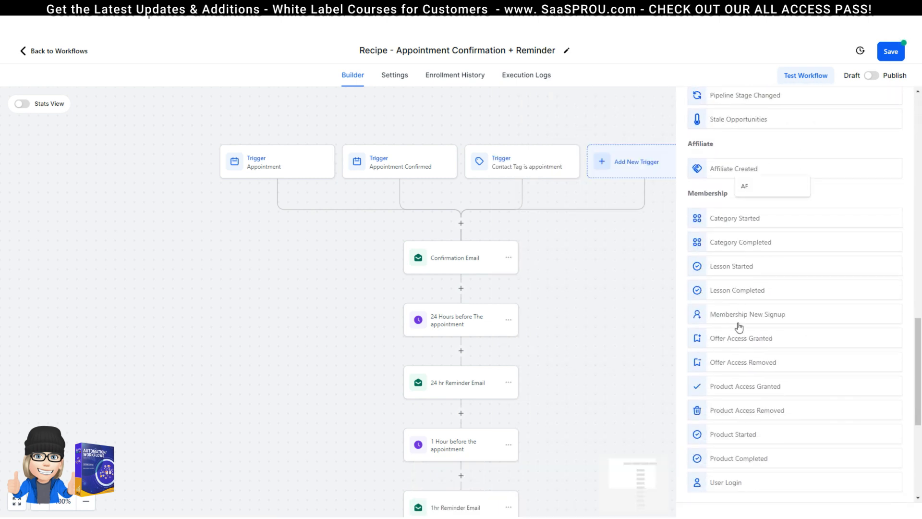
scroll(741, 327, "up", 5)
scroll(741, 327, "up", 12)
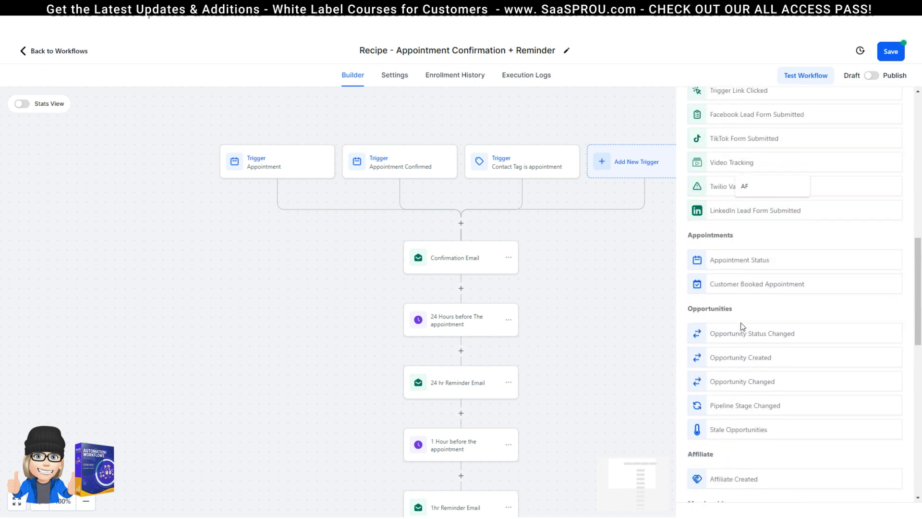
left_click(728, 358)
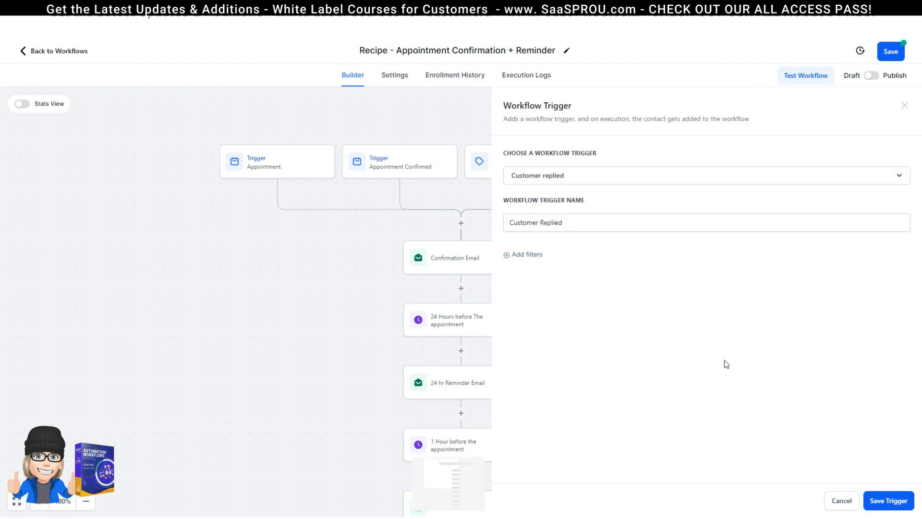
Try a "Reply channel" filter on the Customer Replied trigger, view its channel options, and discard the trigger
left_click(521, 256)
left_click(535, 267)
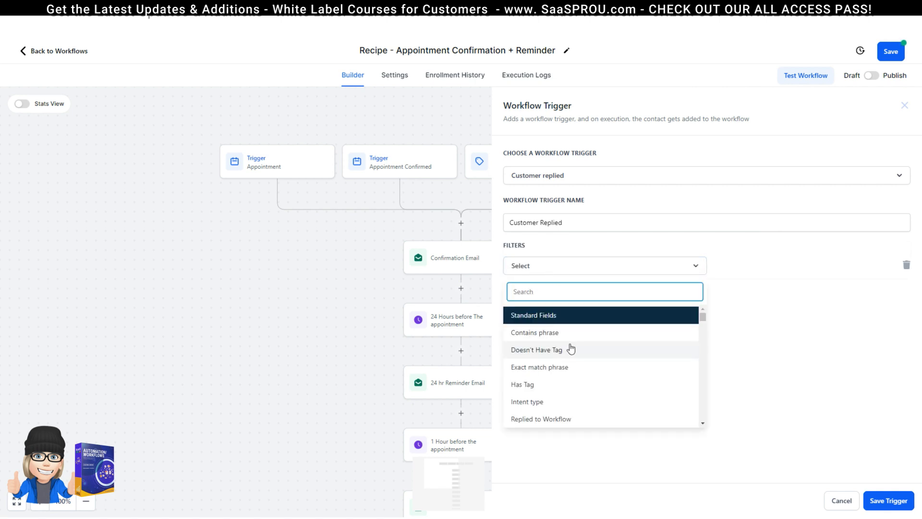
scroll(529, 422, "down", 2)
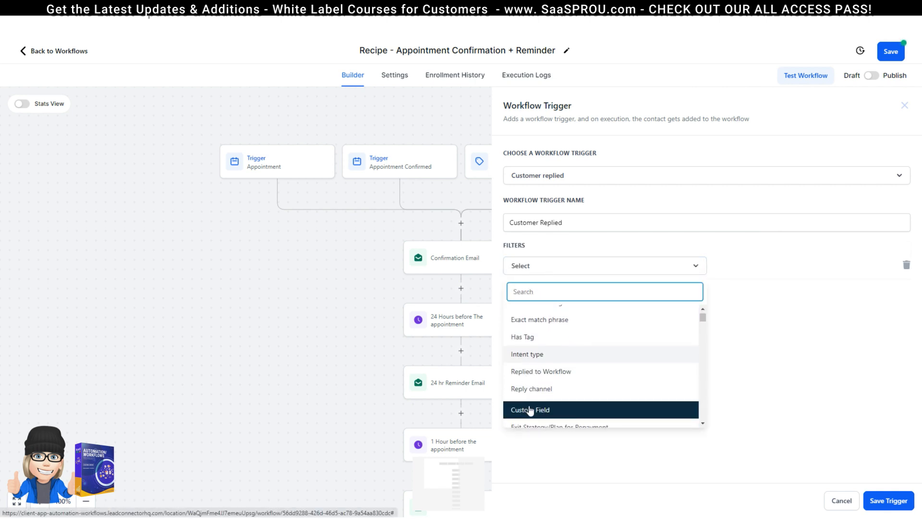
left_click(532, 341)
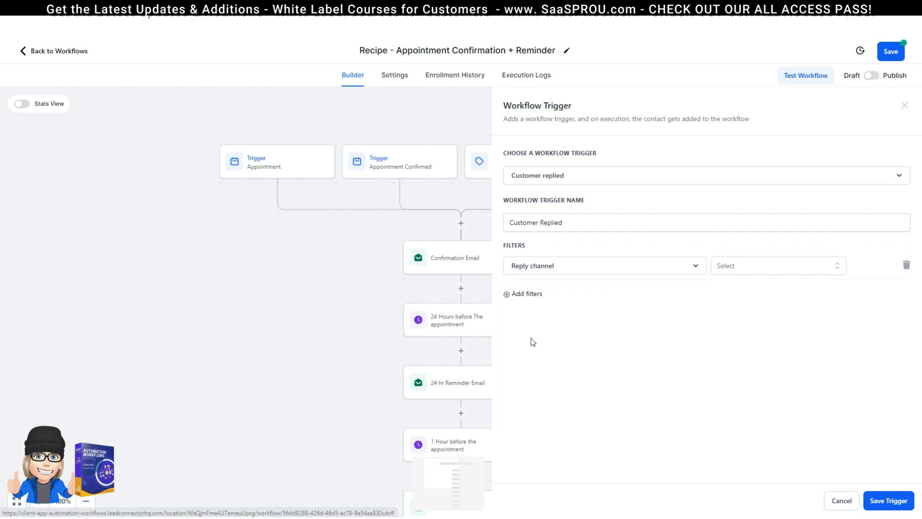
left_click(749, 271)
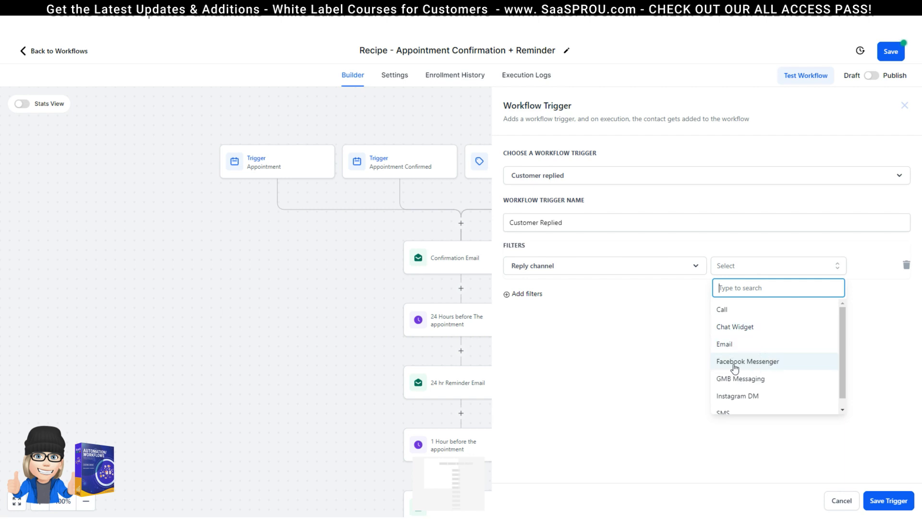
scroll(756, 366, "down", 1)
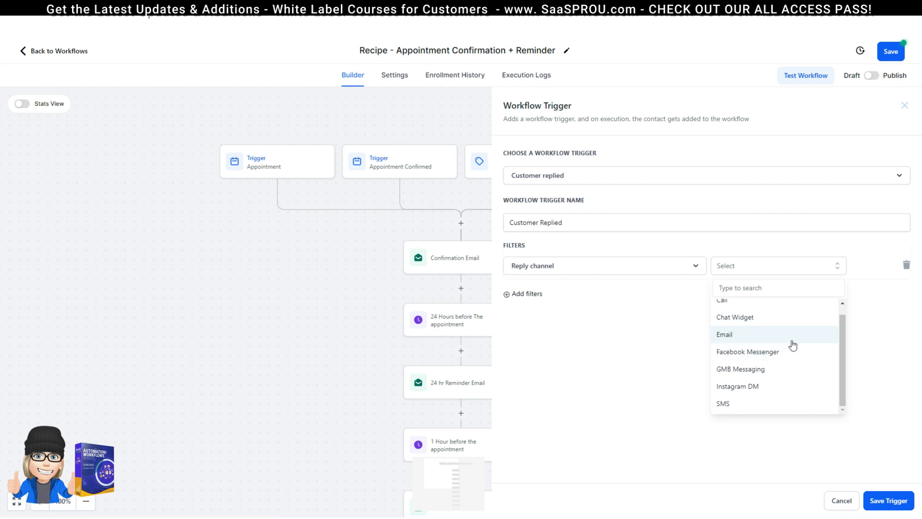
left_click(618, 300)
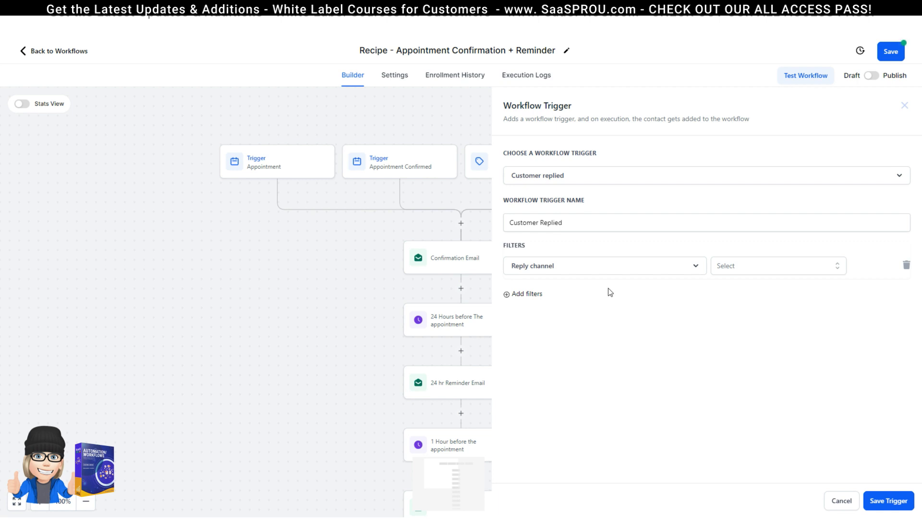
left_click(904, 105)
Review the event and appointment triggers on offer and the sequence of steps in the workflow
left_click(625, 171)
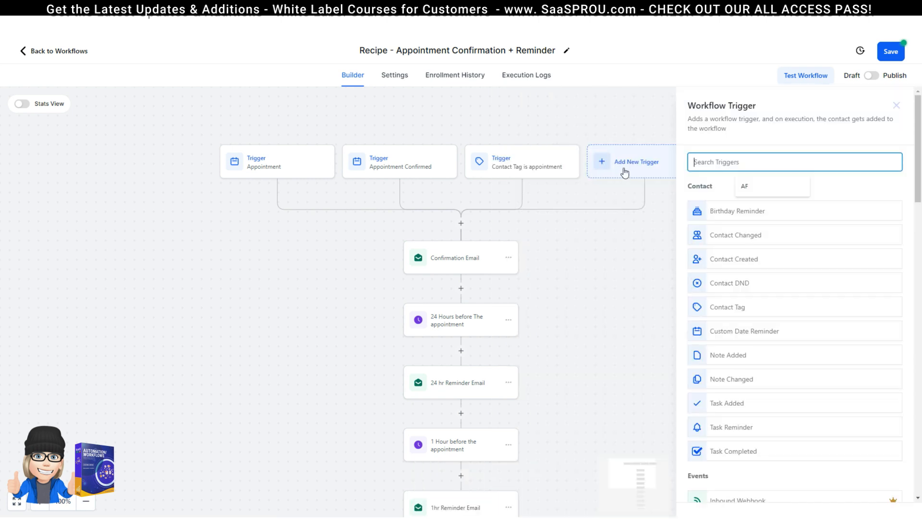
scroll(753, 313, "down", 15)
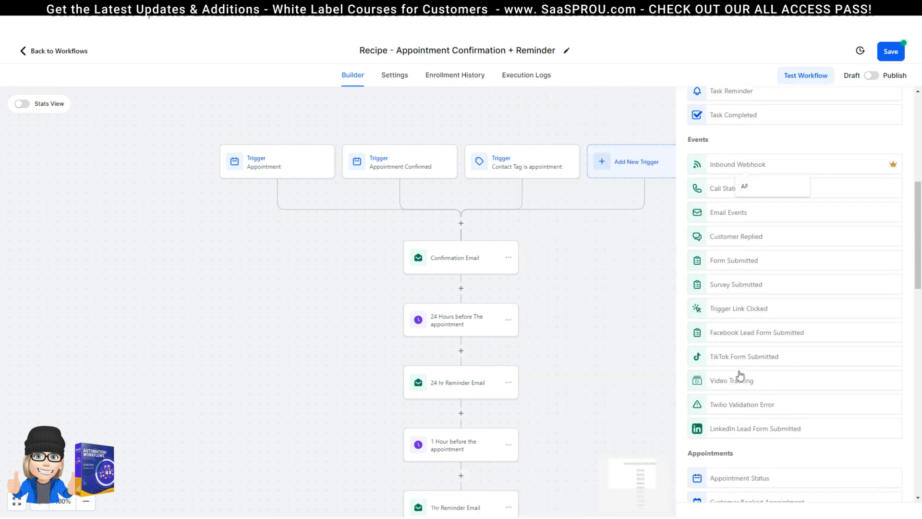
scroll(740, 377, "down", 6)
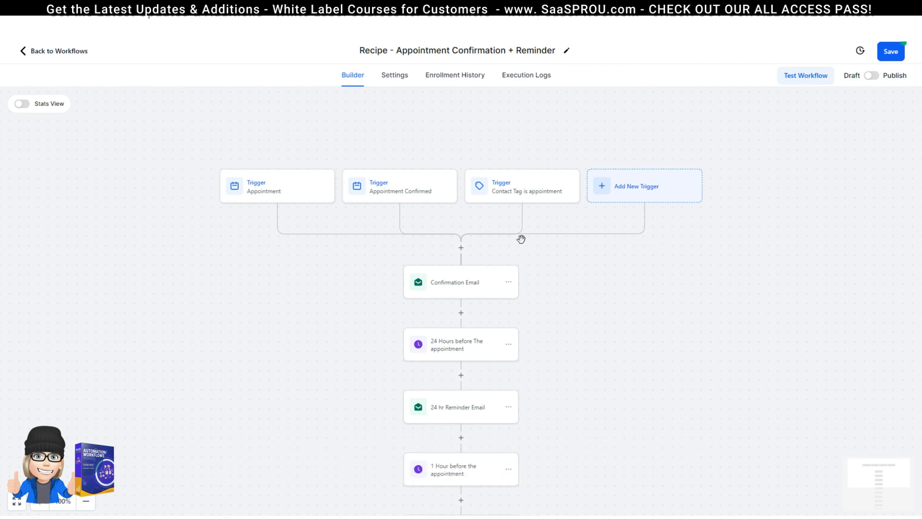
scroll(516, 302, "down", 1)
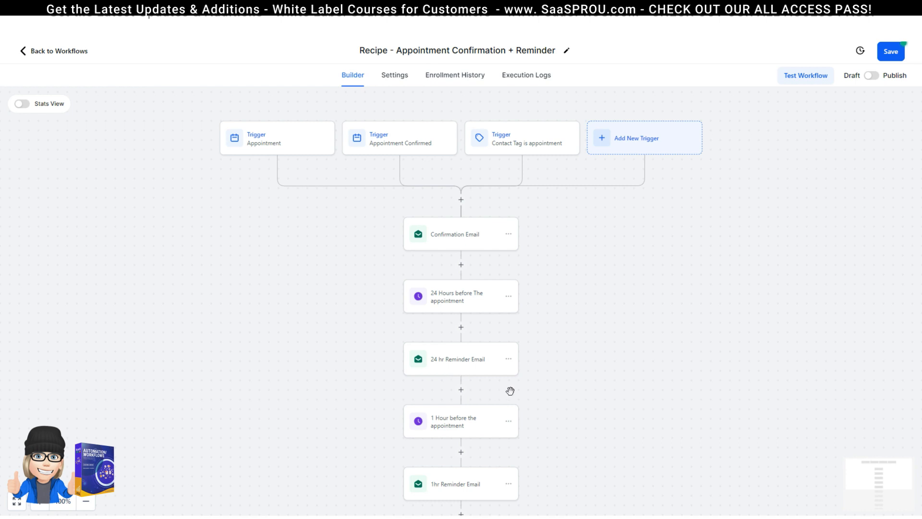
scroll(552, 399, "down", 2)
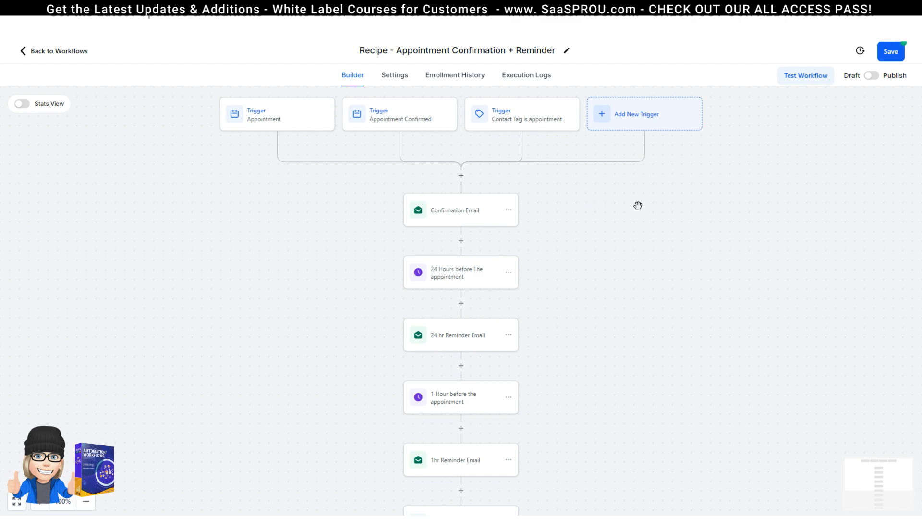
Examine the actions that can be inserted before the Confirmation Email, from contact and communication to send-data and internal tools
left_click(461, 176)
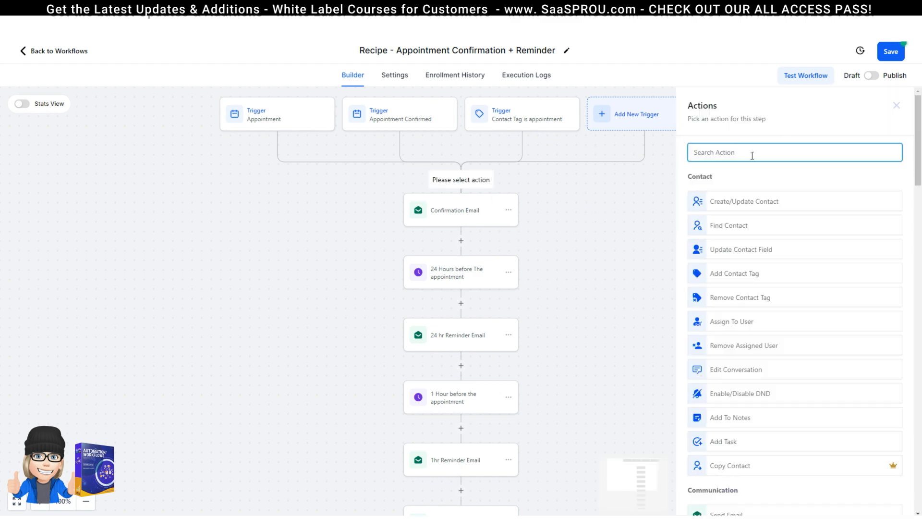
scroll(750, 275, "down", 7)
scroll(748, 284, "up", 6)
scroll(748, 284, "up", 1)
scroll(766, 314, "down", 6)
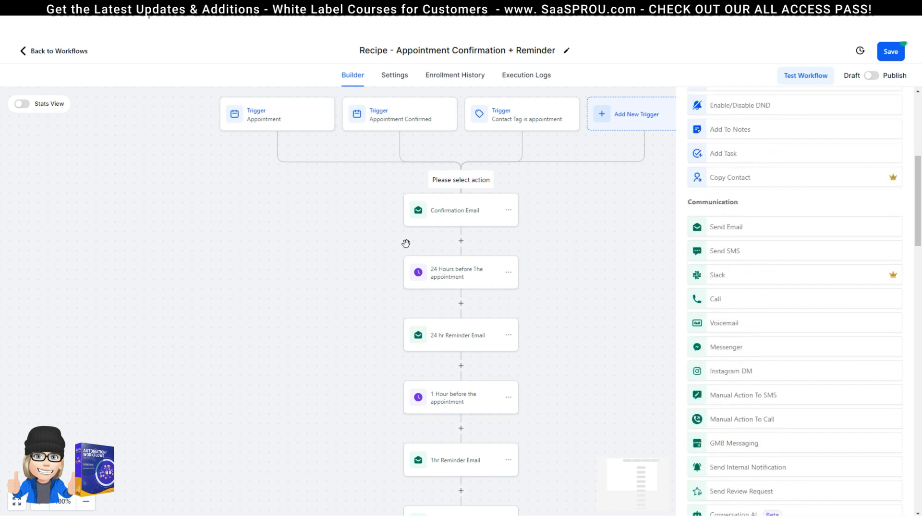
scroll(735, 235, "down", 1)
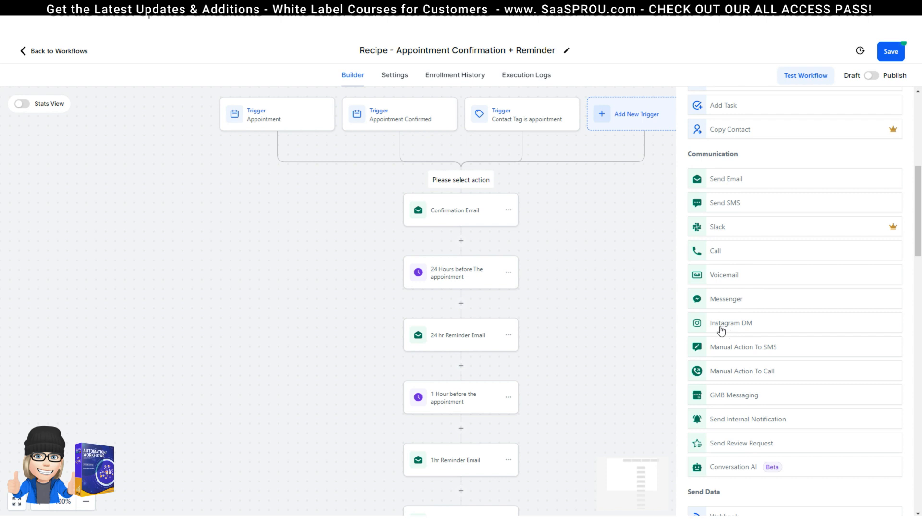
scroll(784, 325, "down", 6)
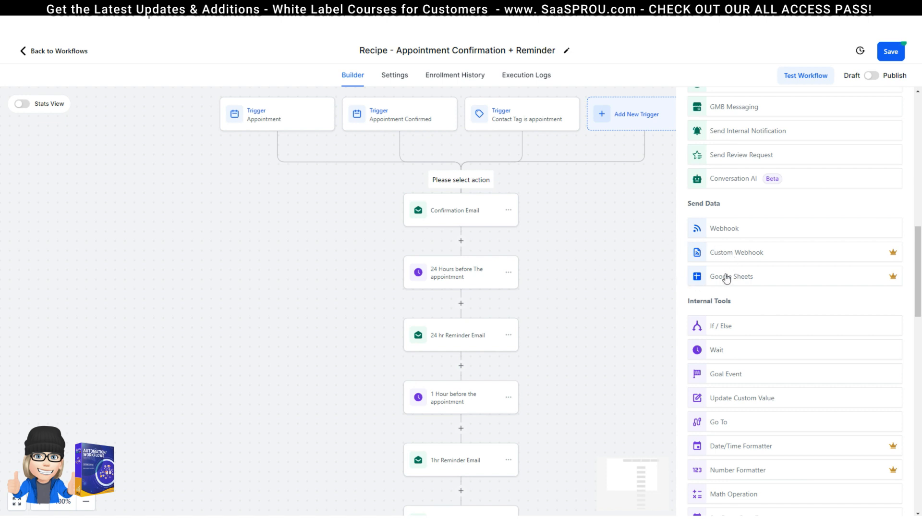
scroll(675, 313, "down", 2)
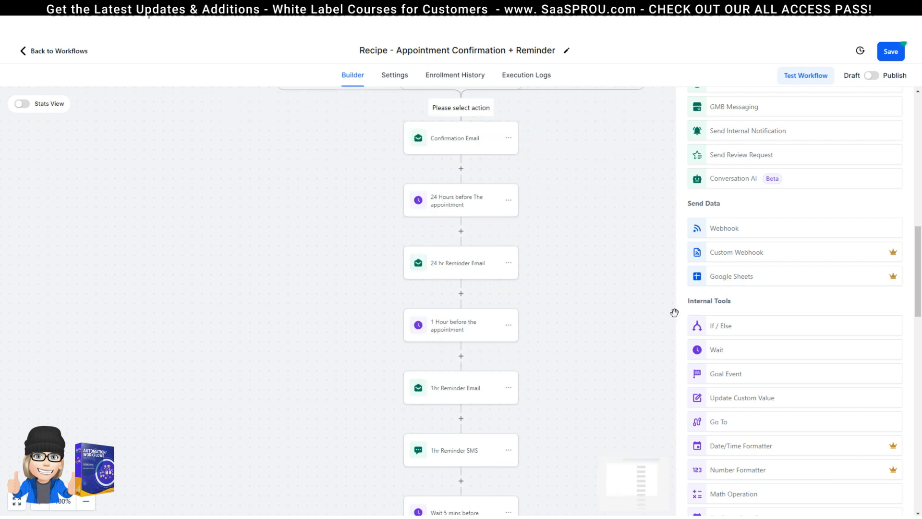
scroll(794, 318, "down", 4)
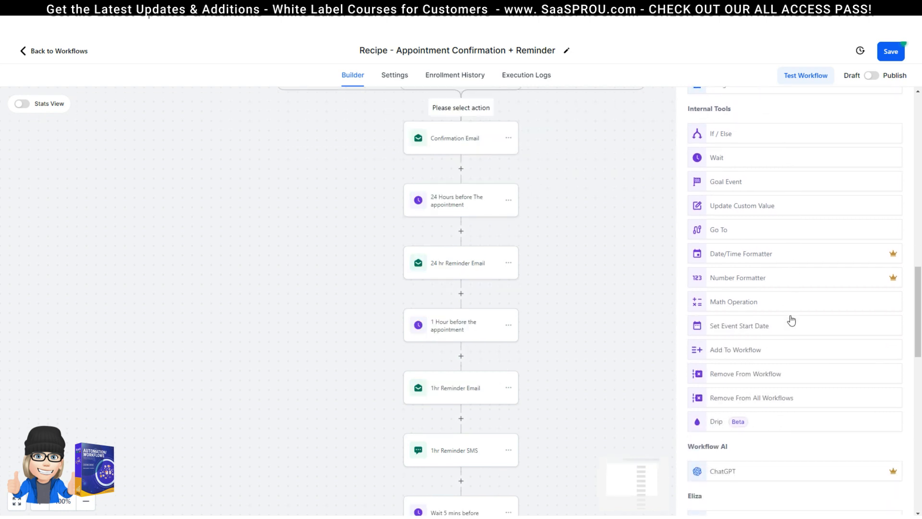
Try an Add To Workflow action after the 5 Min Reminder SMS, view the selectable workflows, and cancel the action
scroll(791, 320, "up", 1)
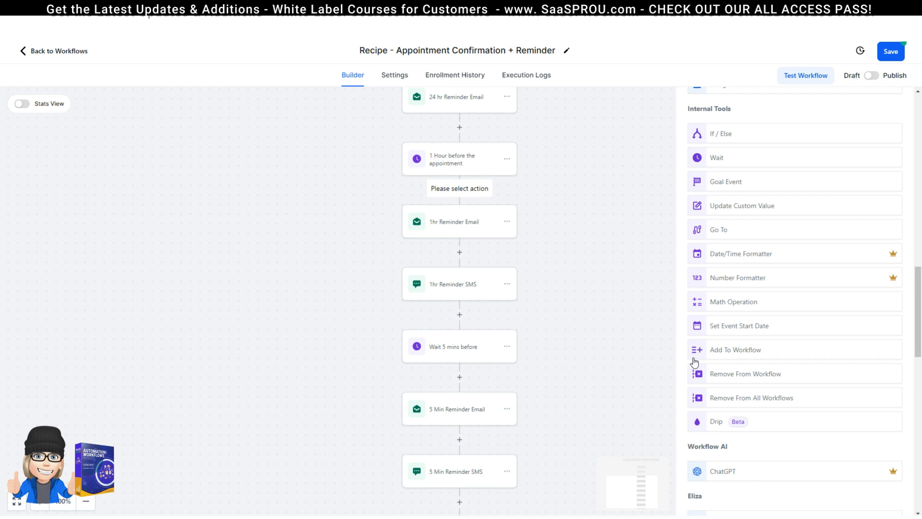
scroll(494, 345, "down", 3)
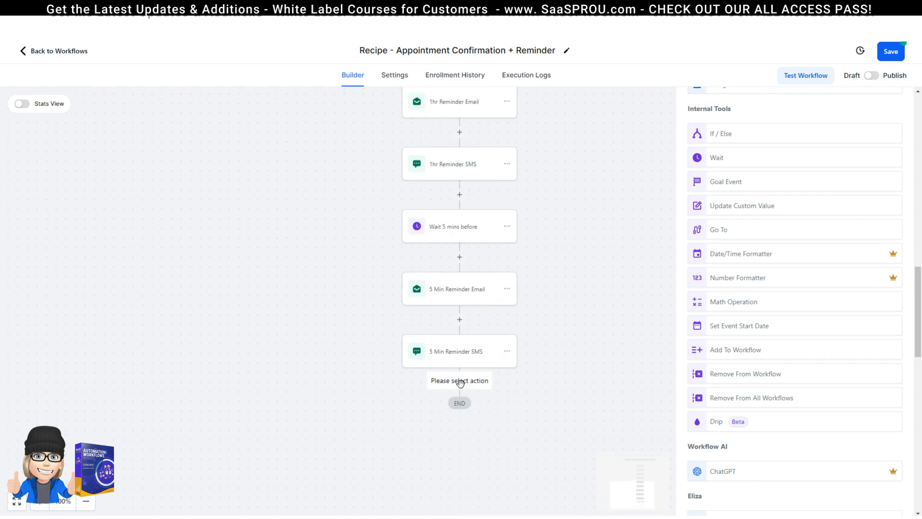
left_click(728, 351)
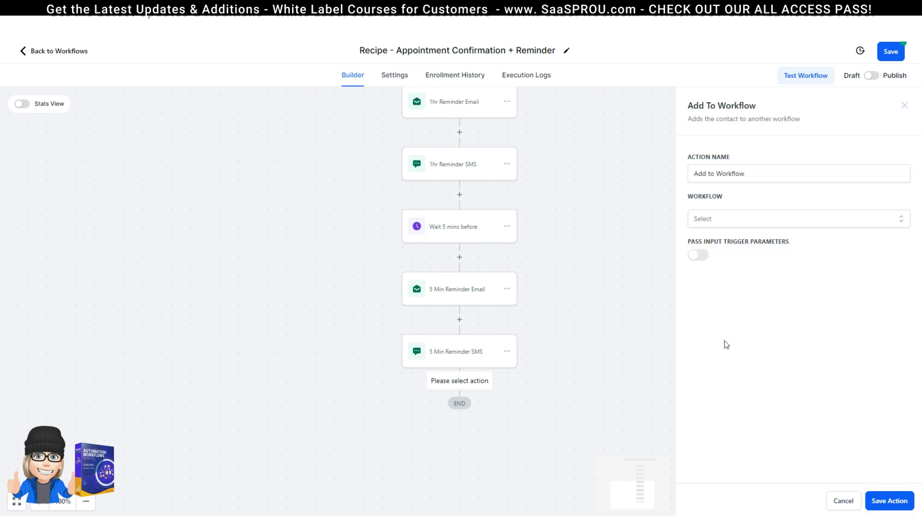
left_click(757, 217)
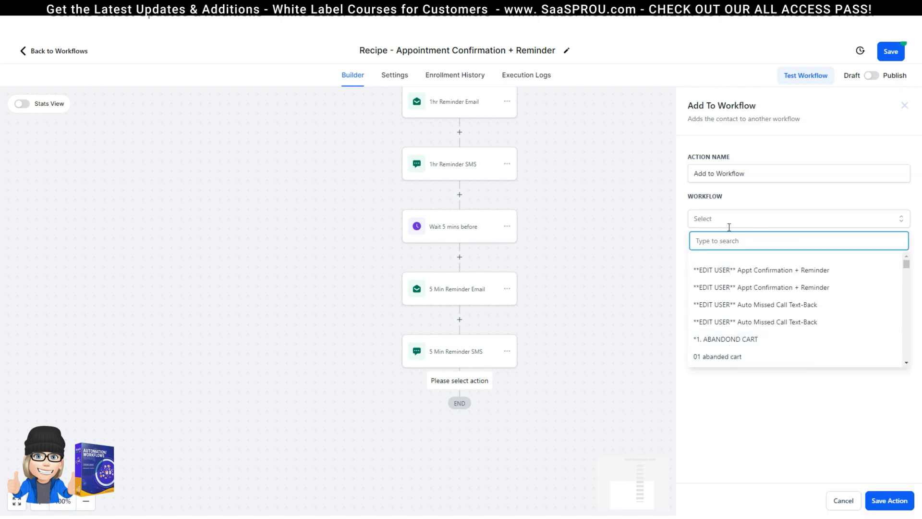
left_click(786, 105)
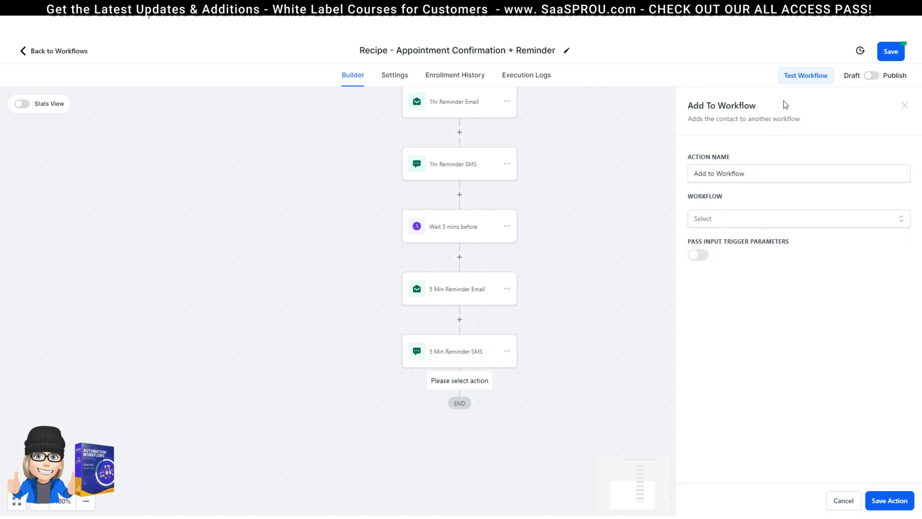
left_click(836, 502)
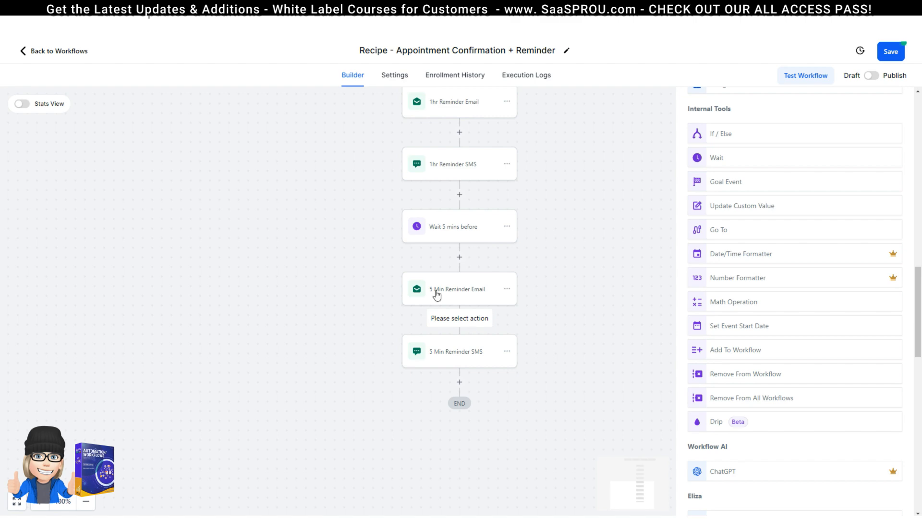
scroll(436, 295, "up", 3)
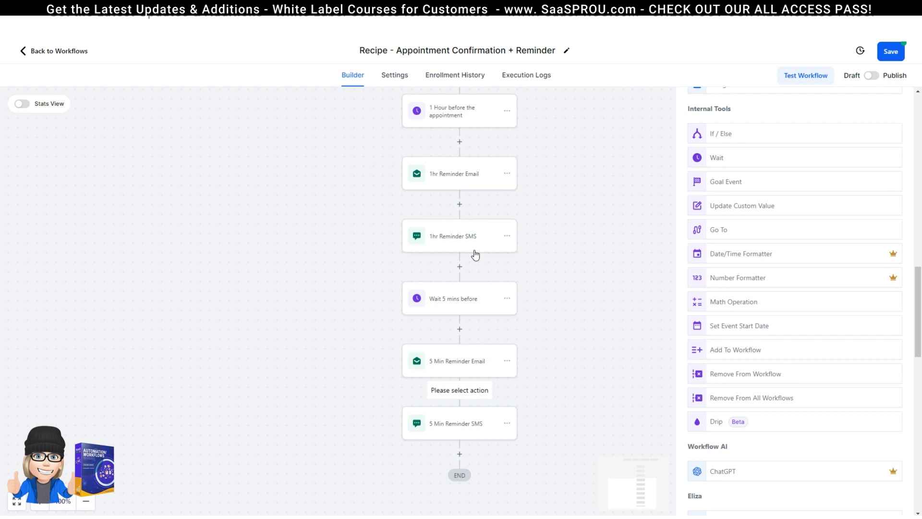
Examine the remaining insertable actions, from internal tools and Workflow AI through payments, marketing and affiliate to membership and IVR, and close the list
scroll(644, 318, "down", 3)
scroll(704, 161, "down", 8)
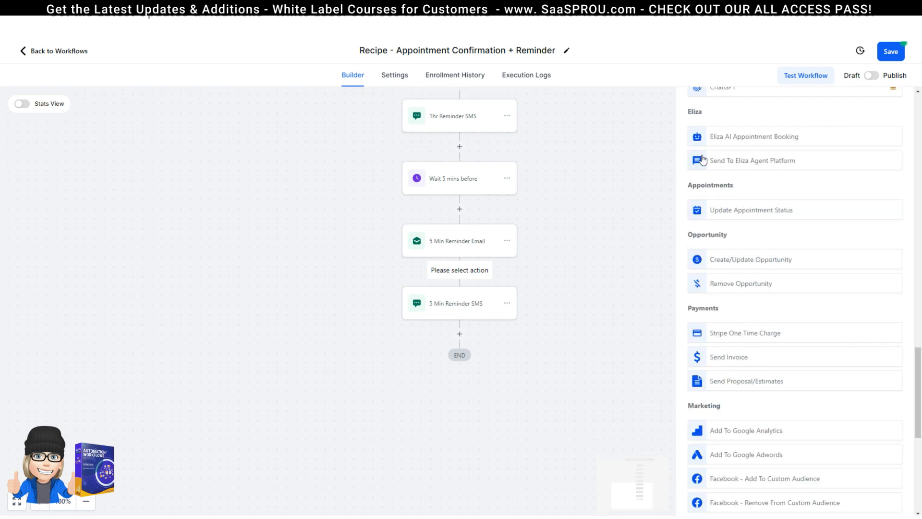
scroll(701, 154, "up", 2)
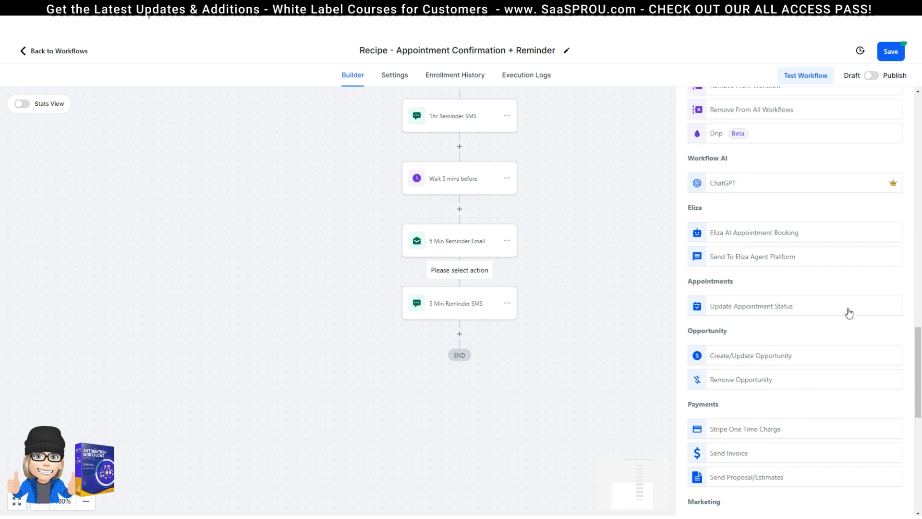
scroll(846, 313, "down", 2)
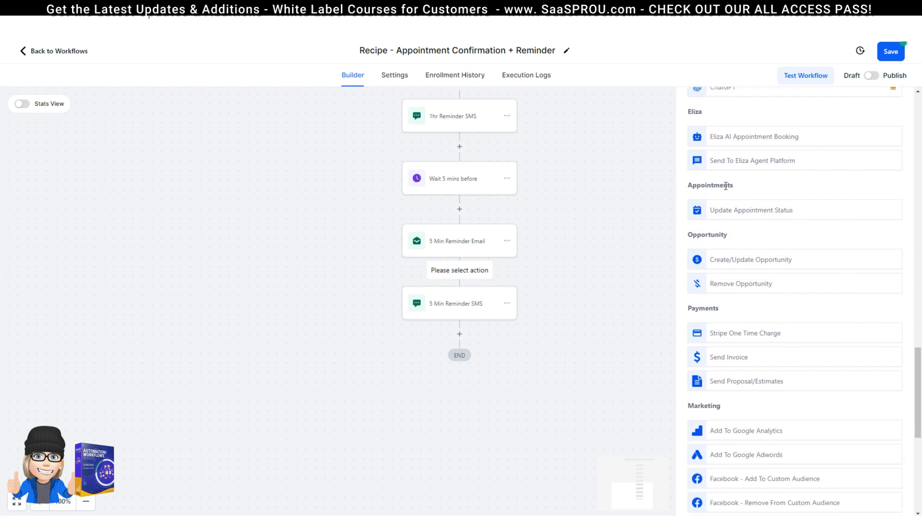
scroll(786, 311, "down", 2)
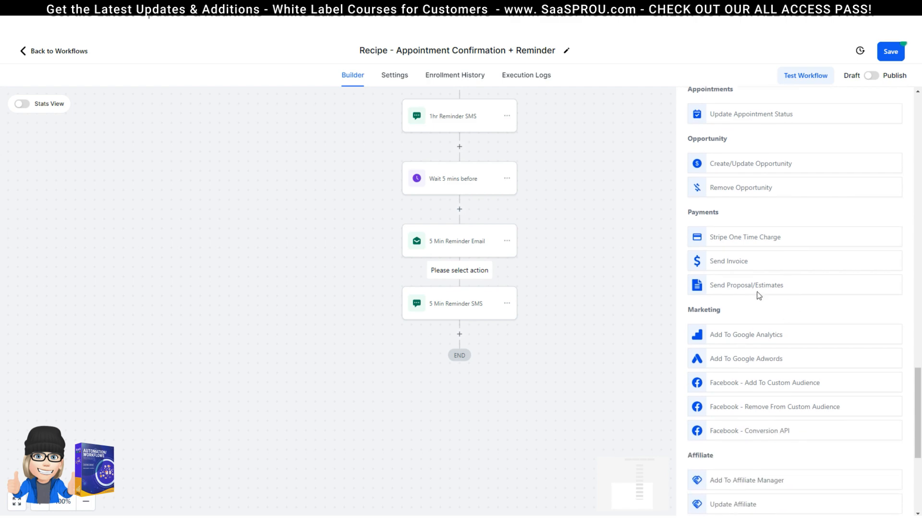
scroll(737, 369, "down", 2)
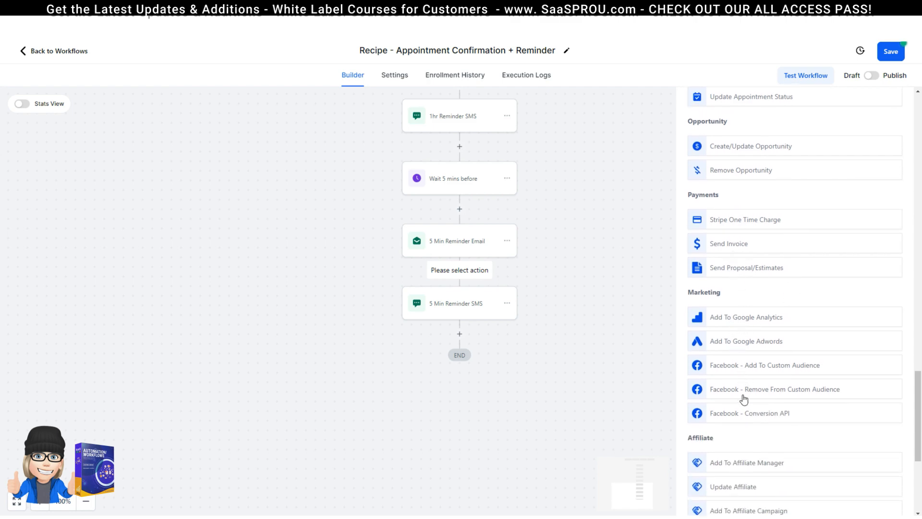
scroll(711, 337, "down", 3)
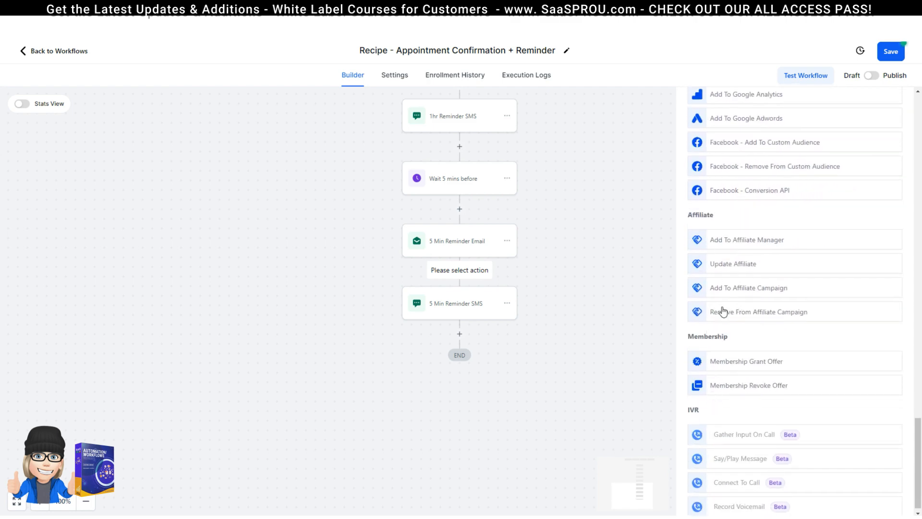
scroll(816, 337, "down", 1)
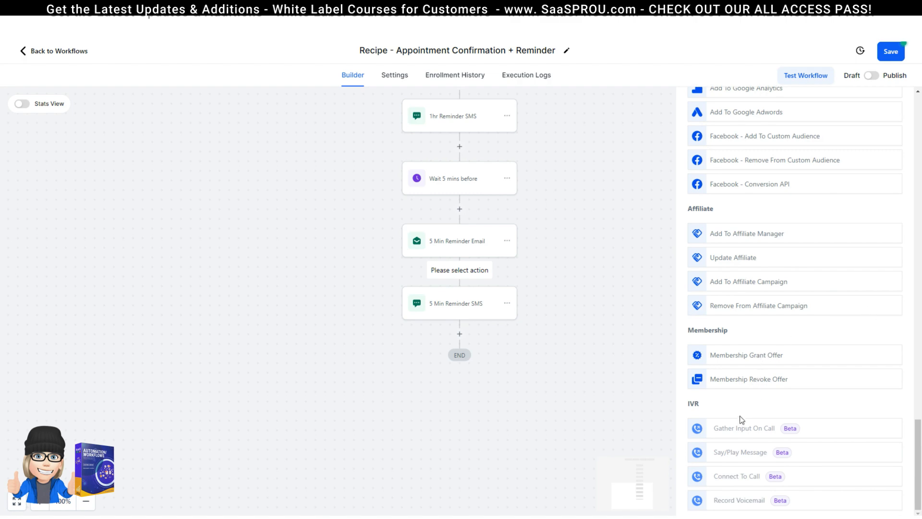
scroll(766, 332, "up", 6)
scroll(505, 245, "up", 6)
scroll(505, 248, "up", 4)
scroll(842, 219, "up", 15)
scroll(840, 220, "up", 5)
scroll(841, 219, "up", 5)
left_click(597, 286)
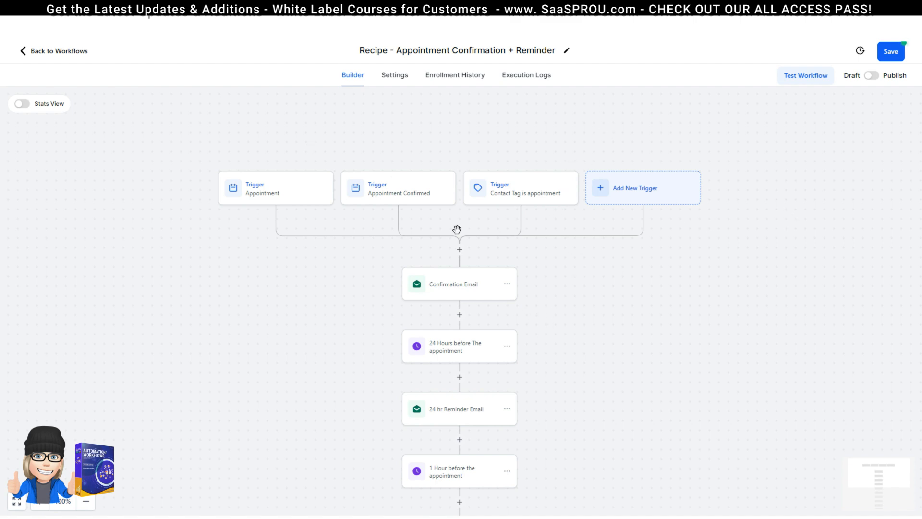
Insert a Send Internal Notification action after the Confirmation Email and save the action
left_click(460, 315)
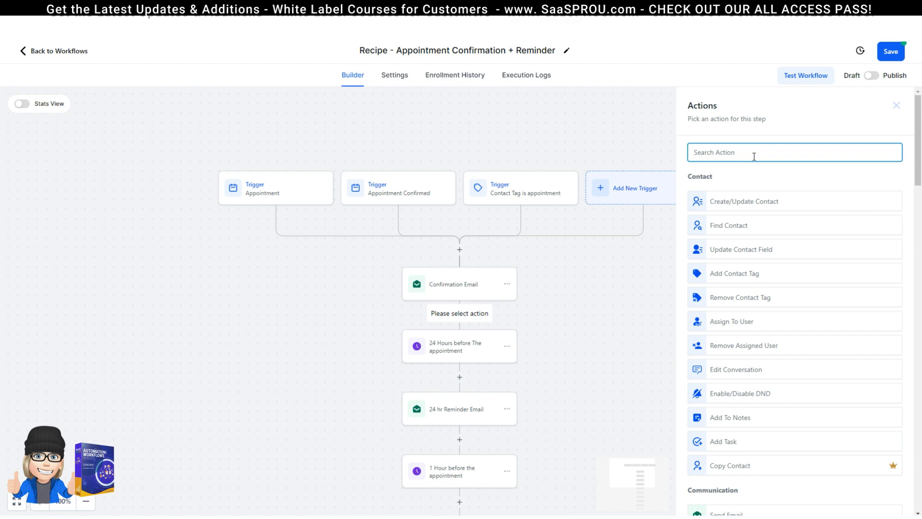
type("in")
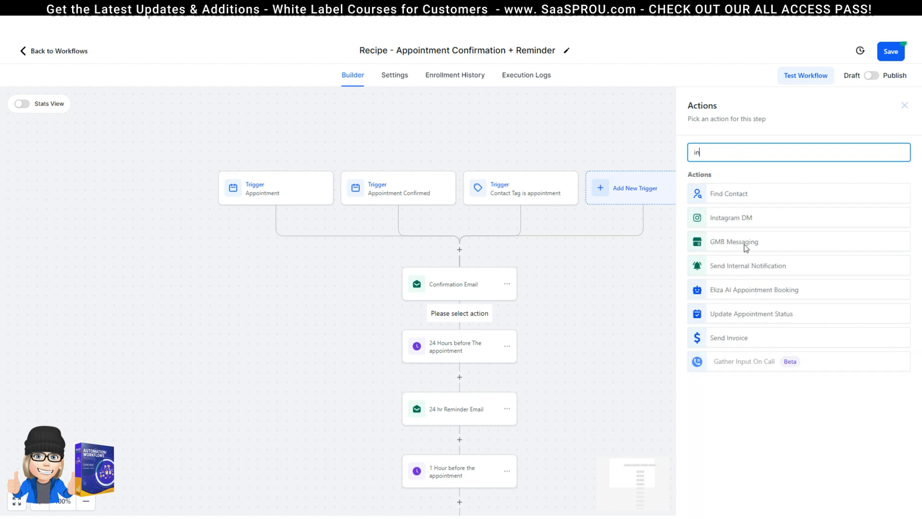
left_click(735, 270)
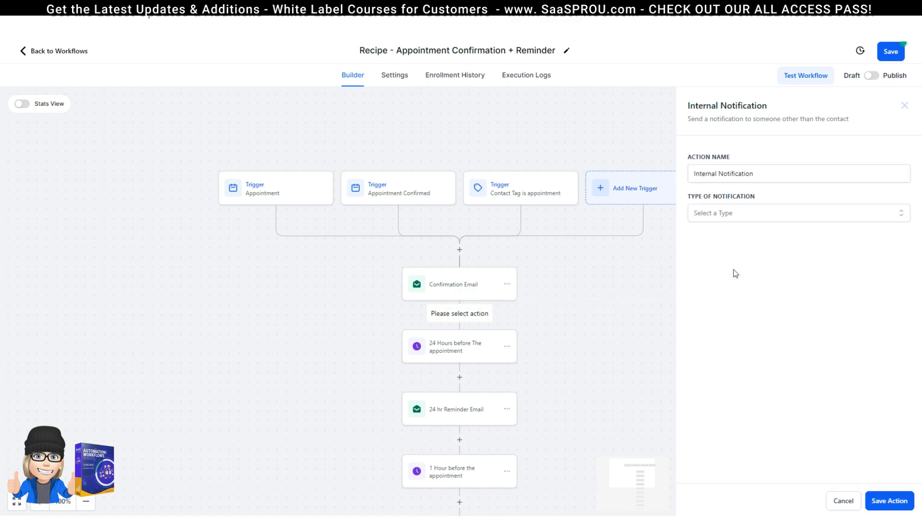
left_click(889, 499)
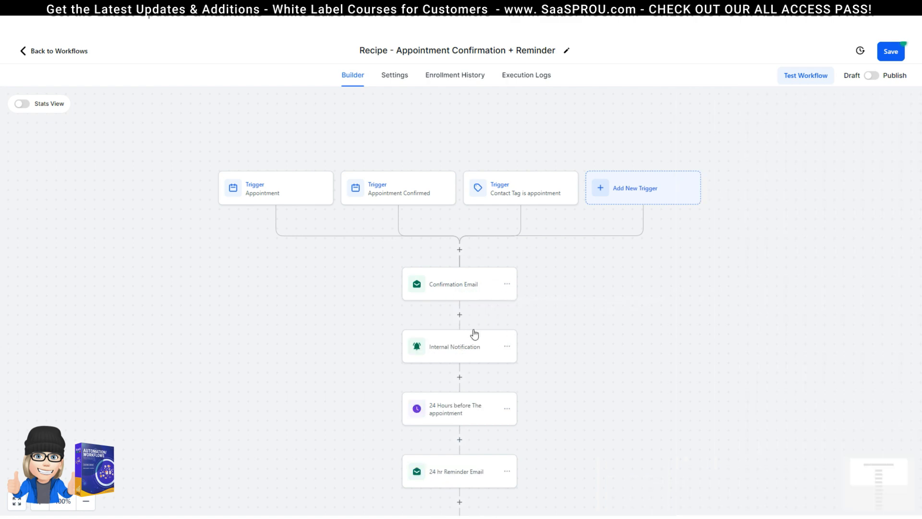
Try an SMS type addressed to a Particular User on the Internal Notification, view the selectable users, and cancel the edit
left_click(459, 353)
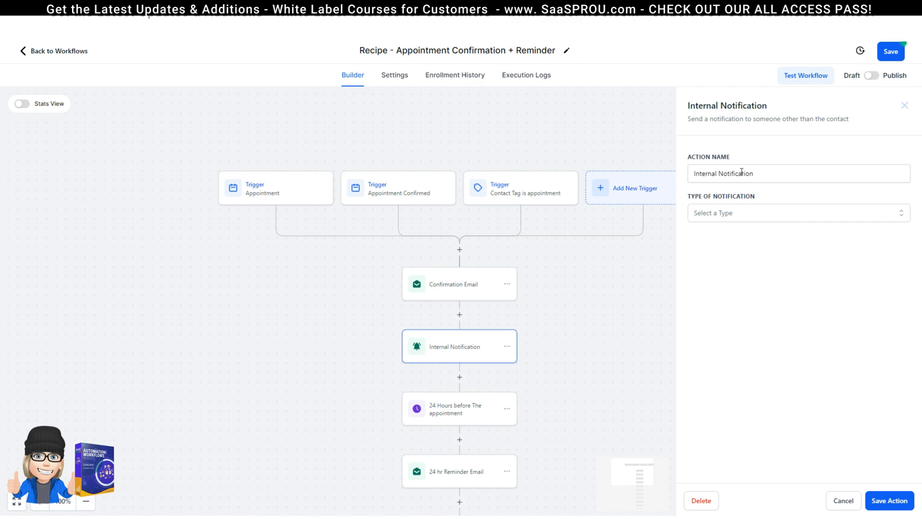
left_click(756, 213)
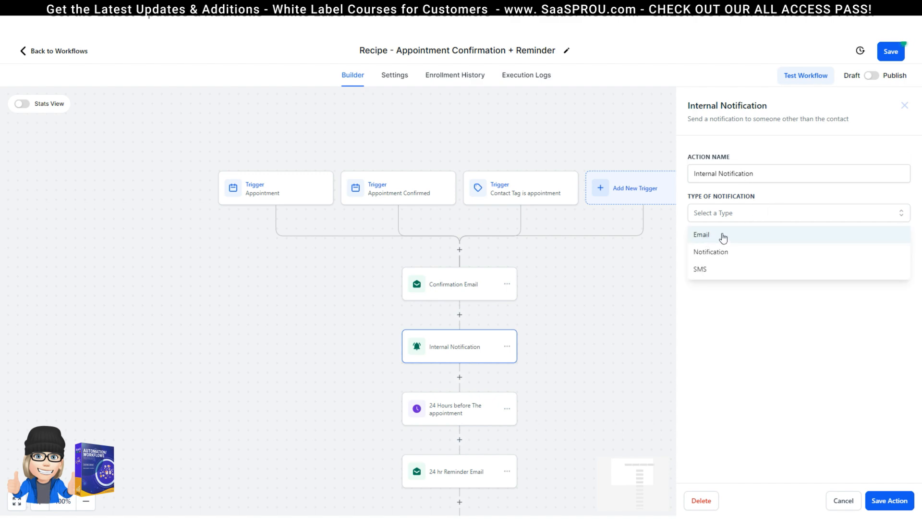
left_click(713, 275)
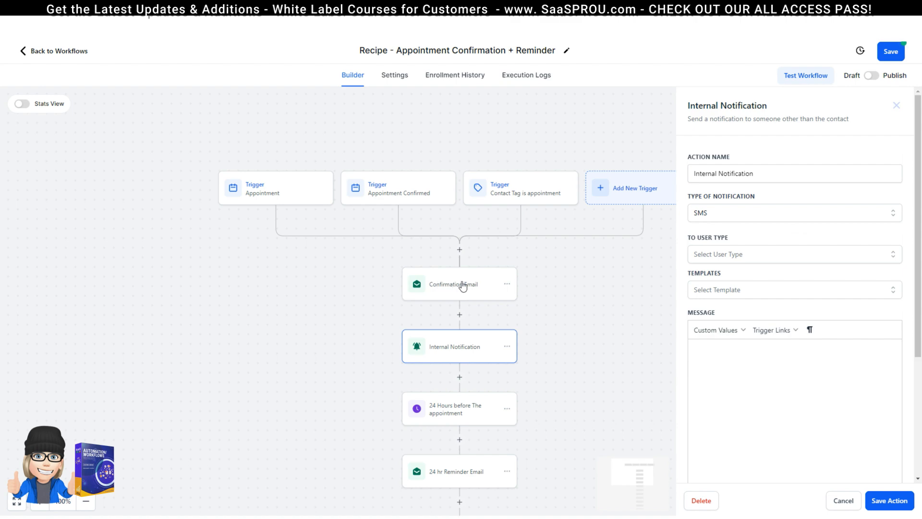
left_click(742, 258)
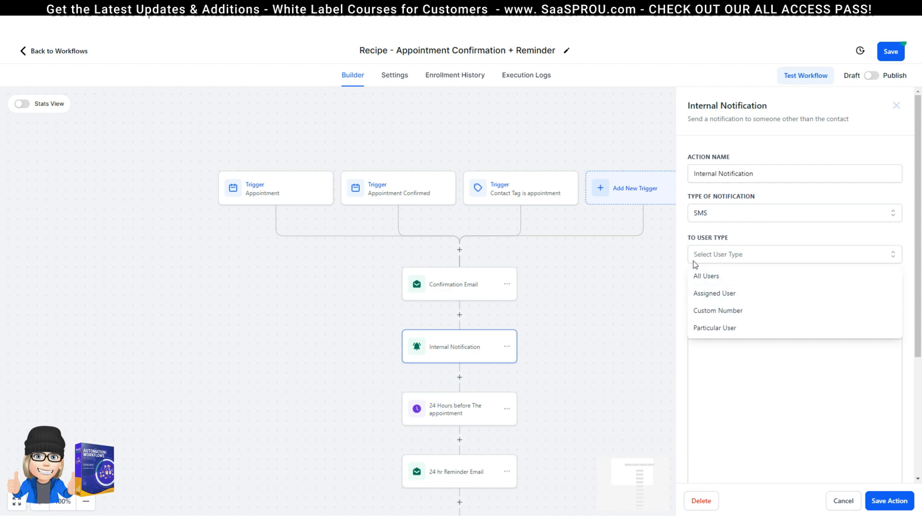
left_click(714, 327)
left_click(768, 293)
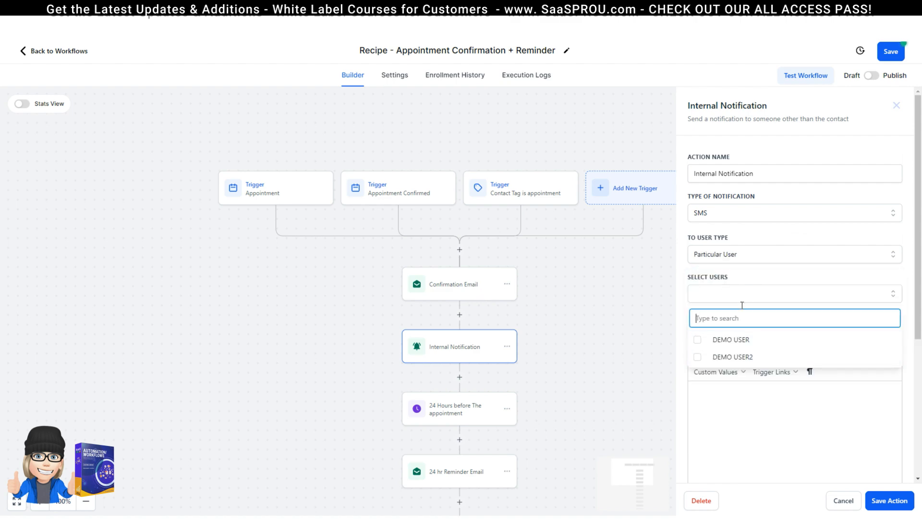
left_click(770, 274)
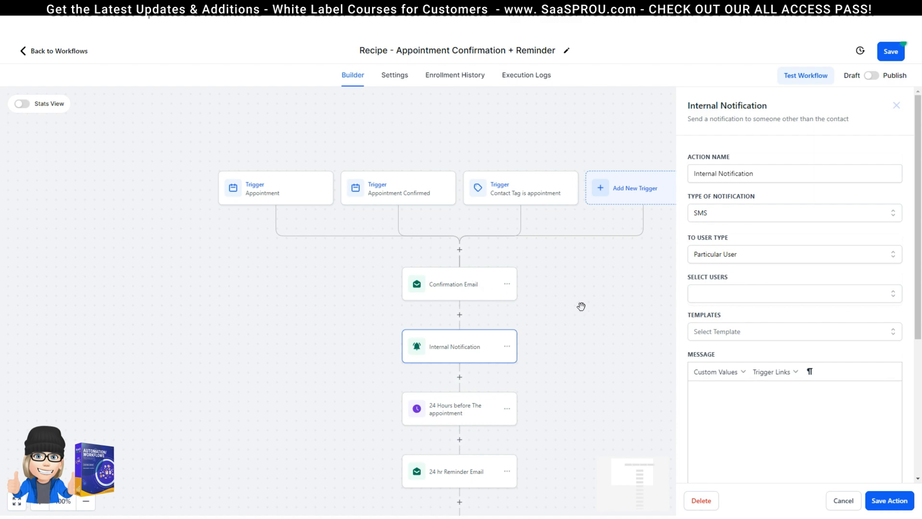
left_click(840, 507)
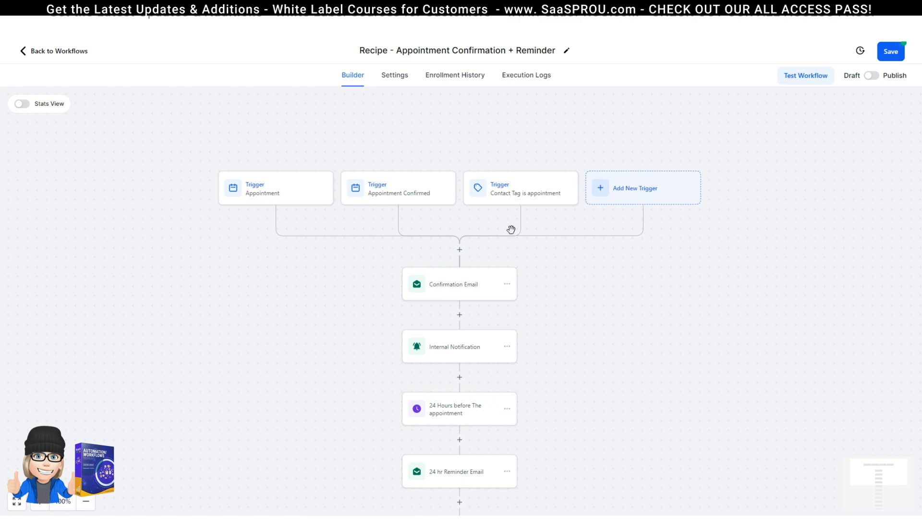
Try a Create/Update Opportunity action before the Confirmation Email with pipeline 01 SALES and stage New Leads
left_click(460, 250)
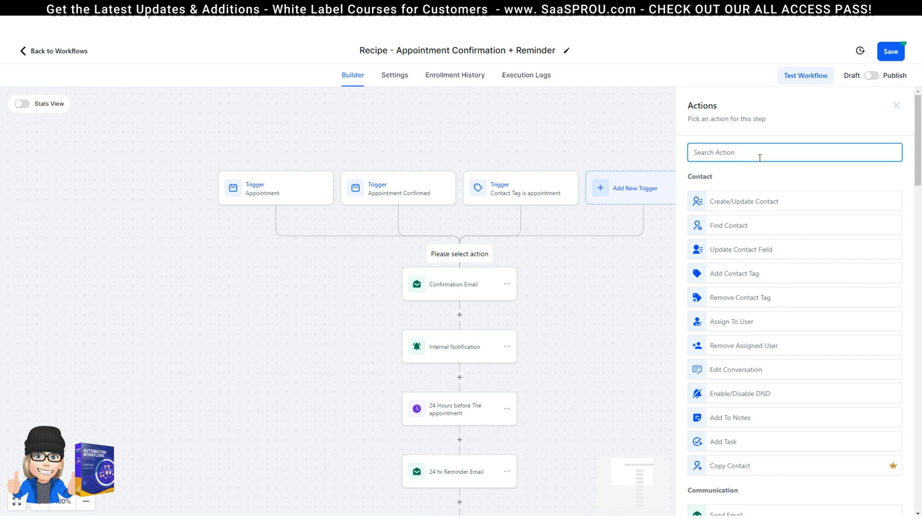
type("op")
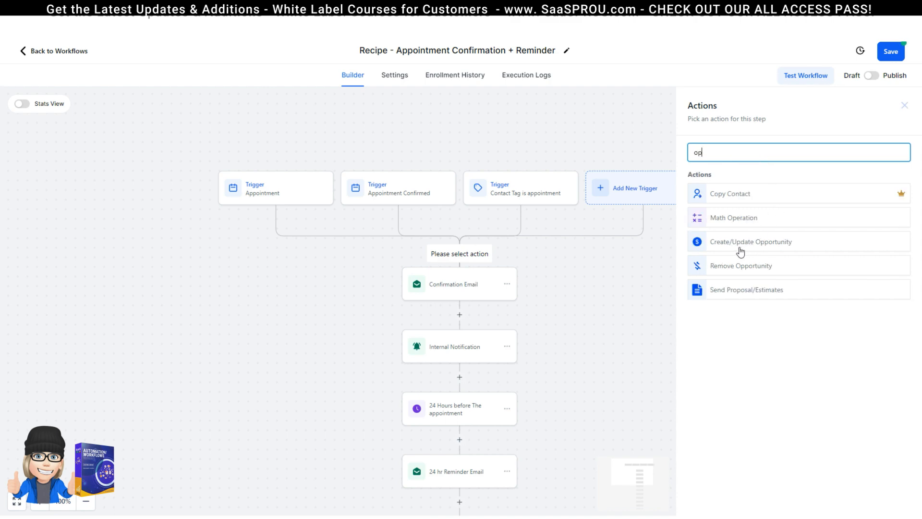
left_click(722, 243)
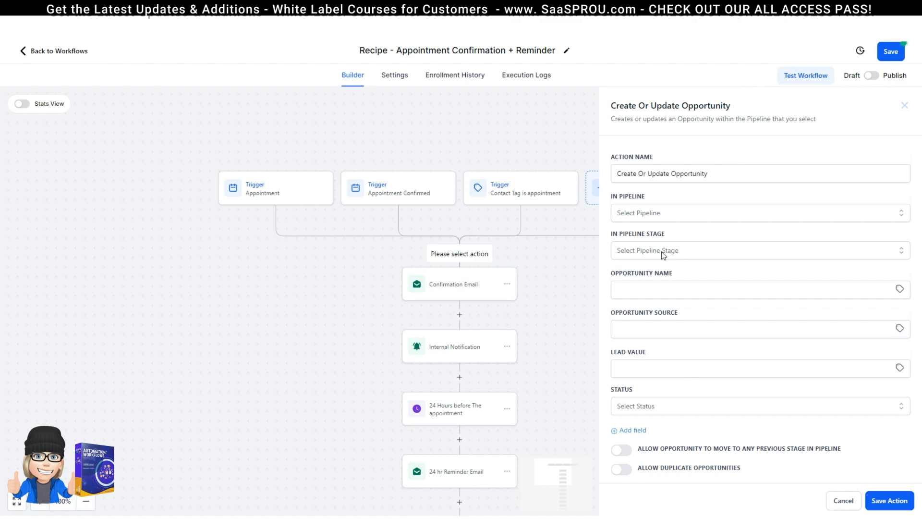
left_click(649, 216)
left_click(644, 258)
left_click(645, 258)
left_click(641, 292)
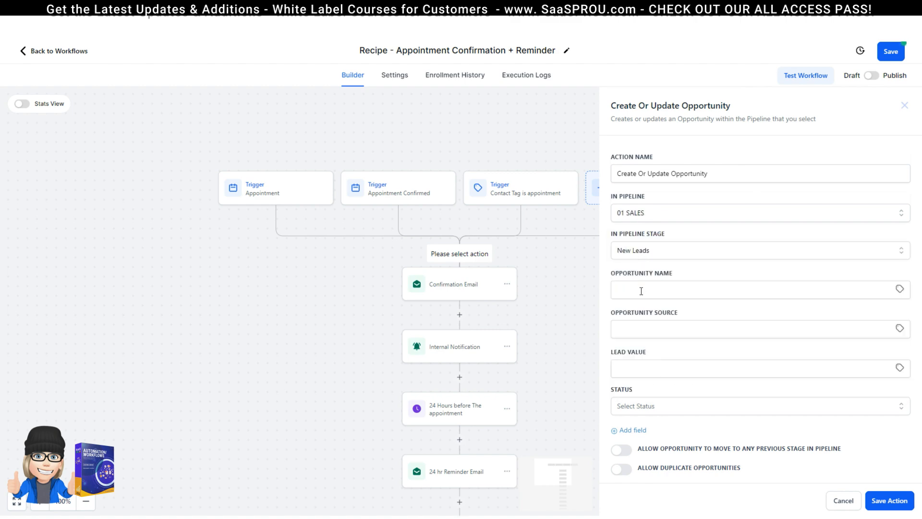
Try the status open for the opportunity, view the other status options, and cancel the action
left_click(642, 289)
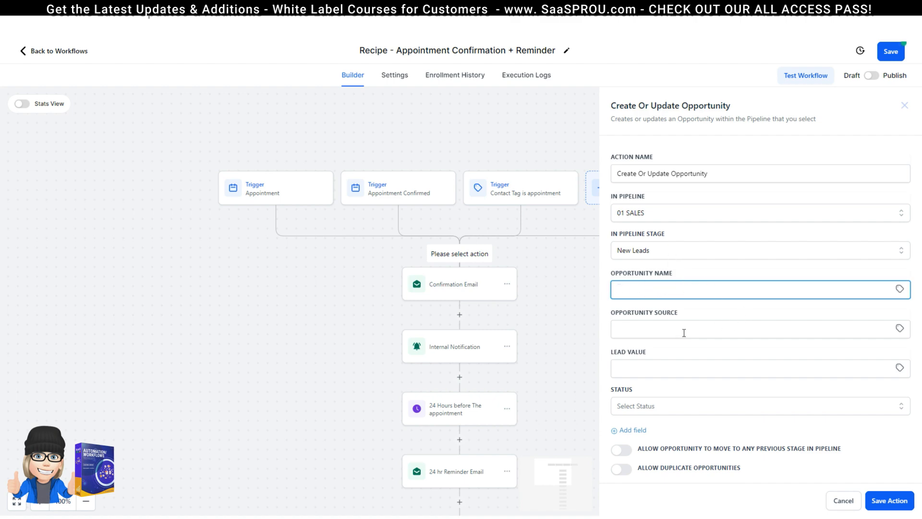
left_click(648, 329)
left_click(635, 407)
left_click(631, 430)
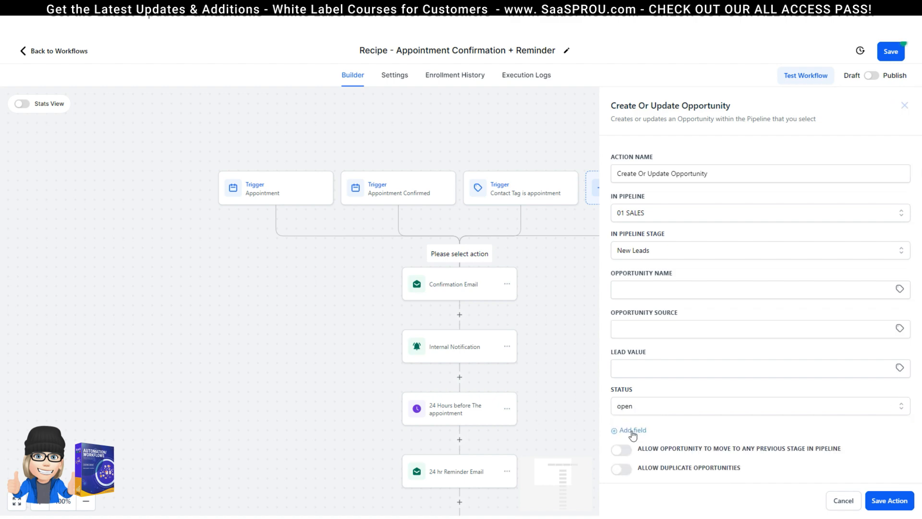
left_click(633, 405)
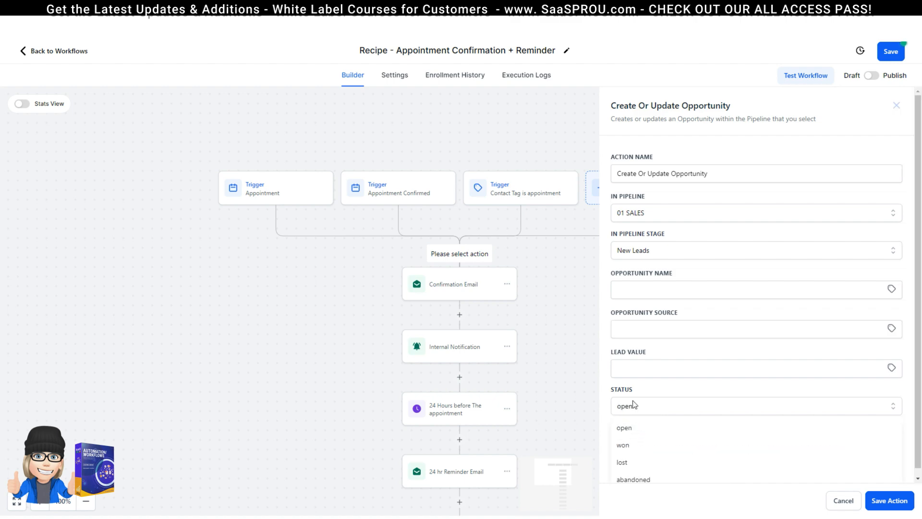
left_click(644, 427)
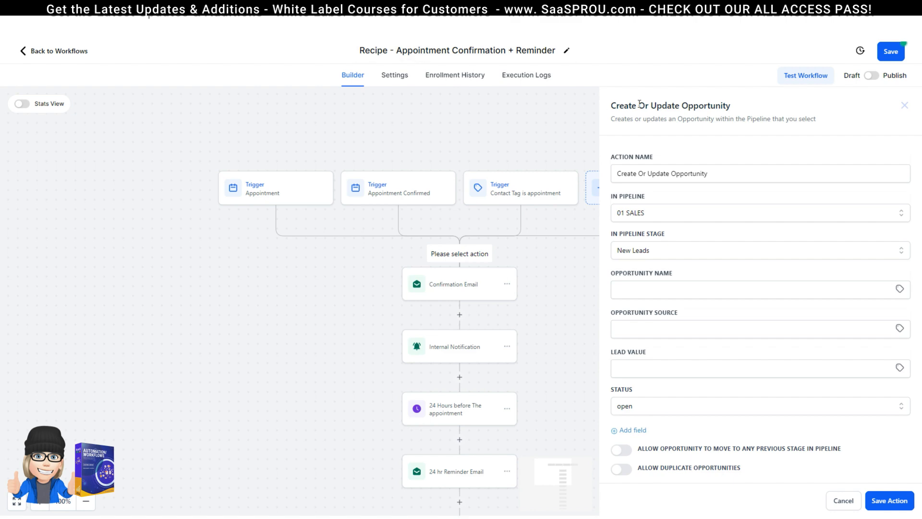
left_click(849, 502)
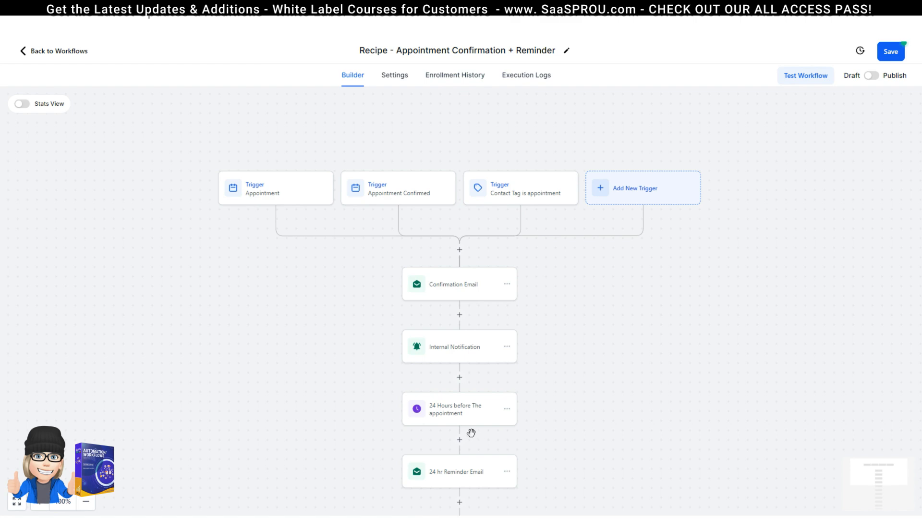
Switch the workflow from draft to published, save it and return to the workflow list
scroll(555, 92, "down", 2)
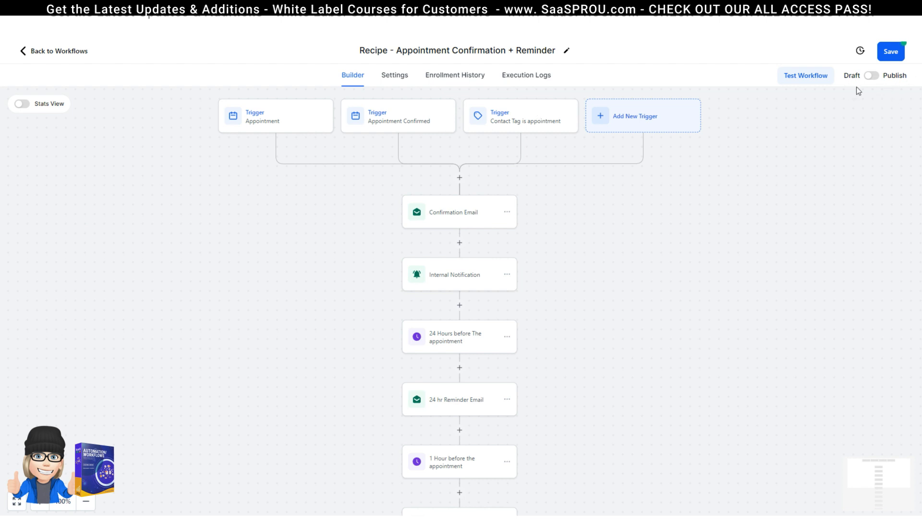
left_click(869, 77)
left_click(895, 54)
left_click(76, 57)
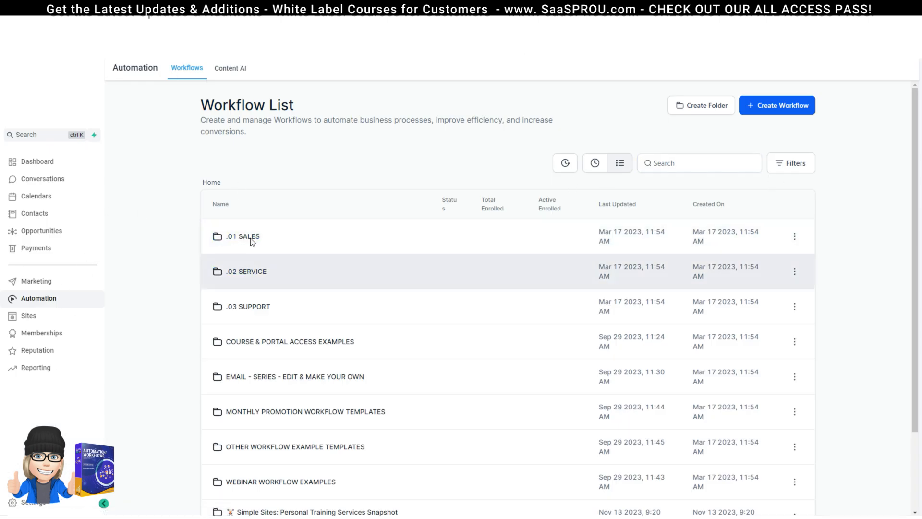
Look over the search field and the folders in the workflow list
left_click(693, 166)
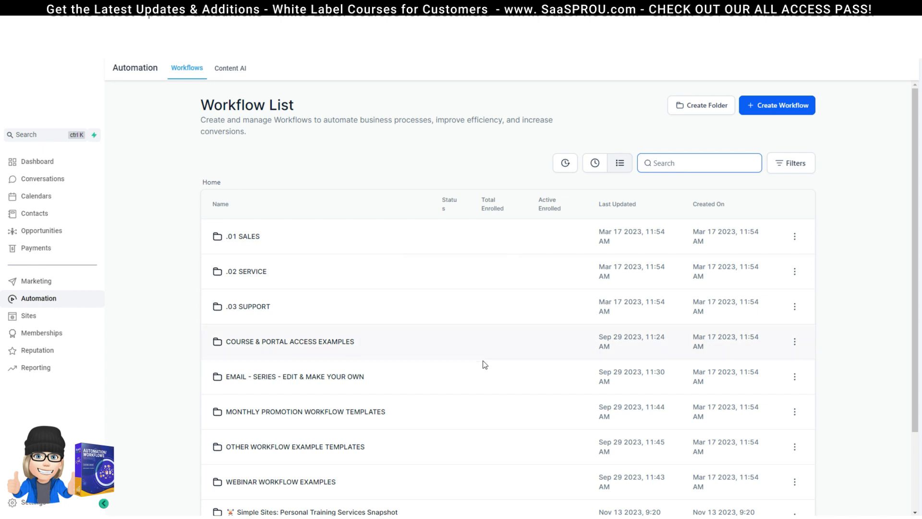
scroll(481, 363, "down", 1)
left_click(247, 260)
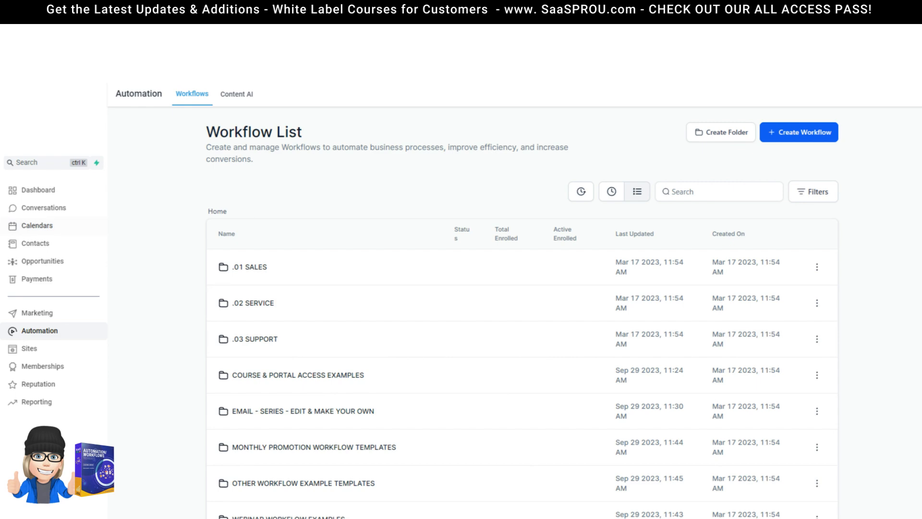
Open the test contact's record from the contact list and collapse its Contact details section
left_click(35, 244)
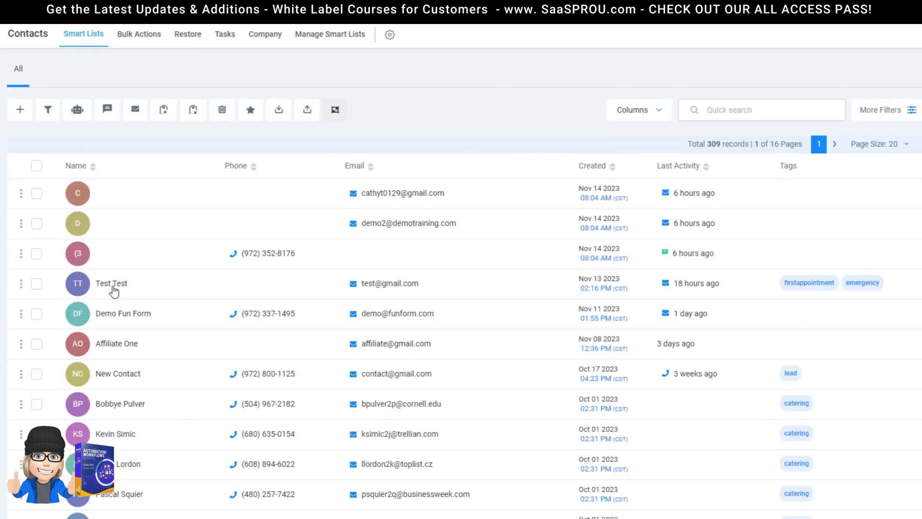
left_click(112, 284)
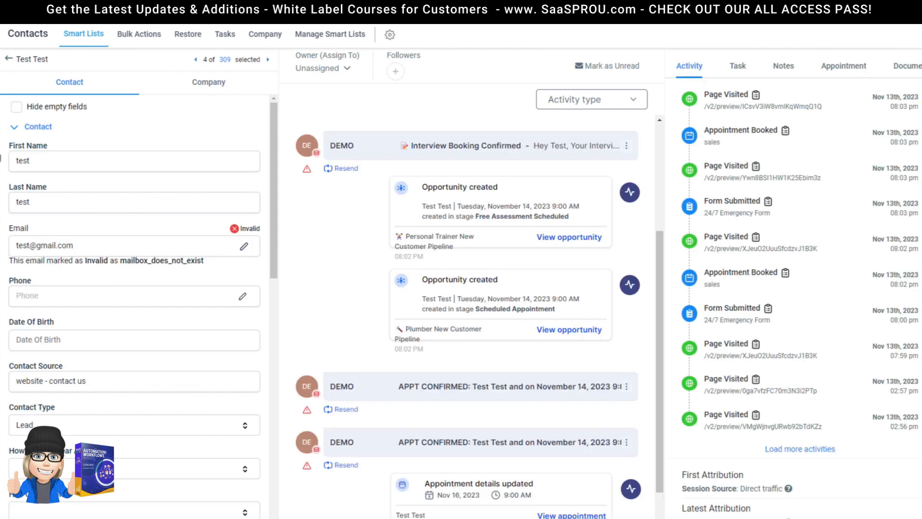
left_click(13, 127)
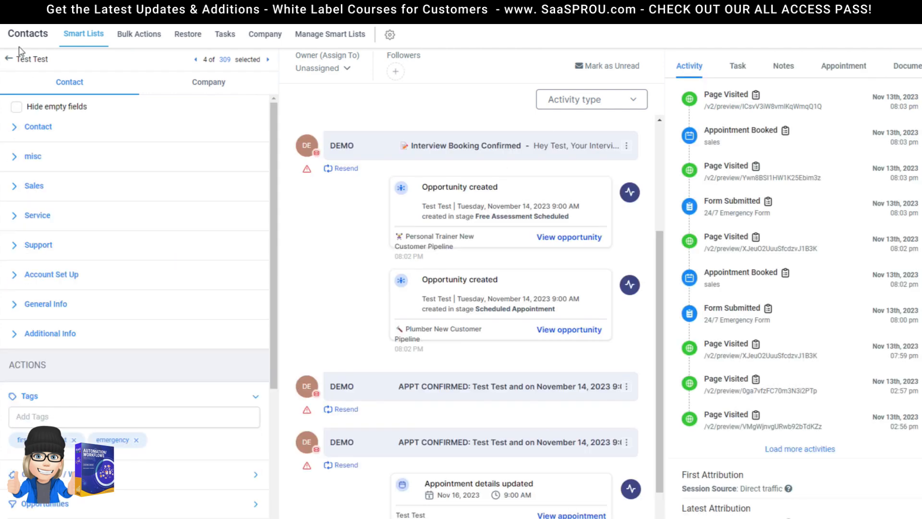
Expand the contact's Campaigns / Workflows section and open the form for adding a campaign or workflow
scroll(17, 114, "down", 5)
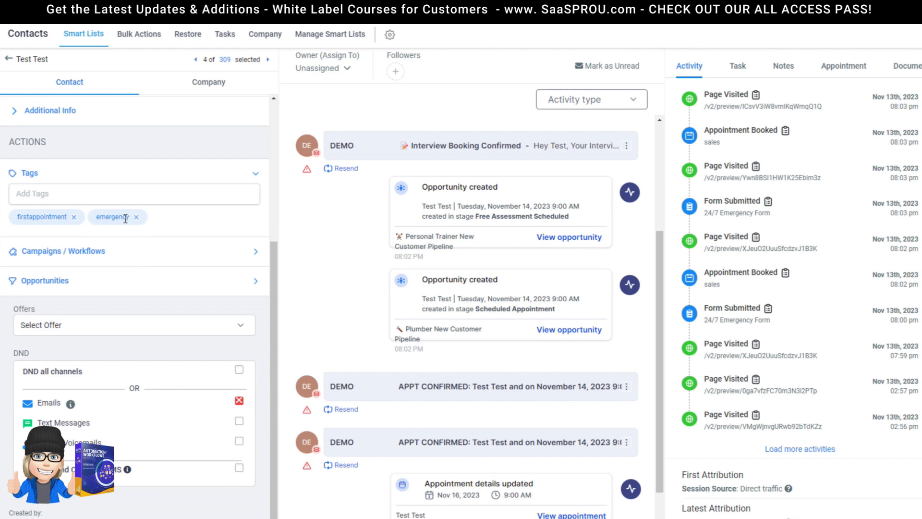
left_click(63, 252)
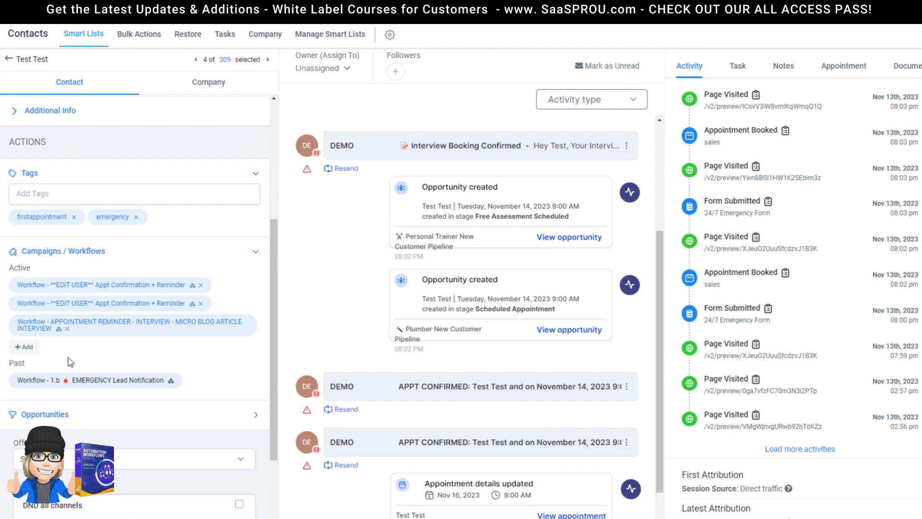
left_click(26, 347)
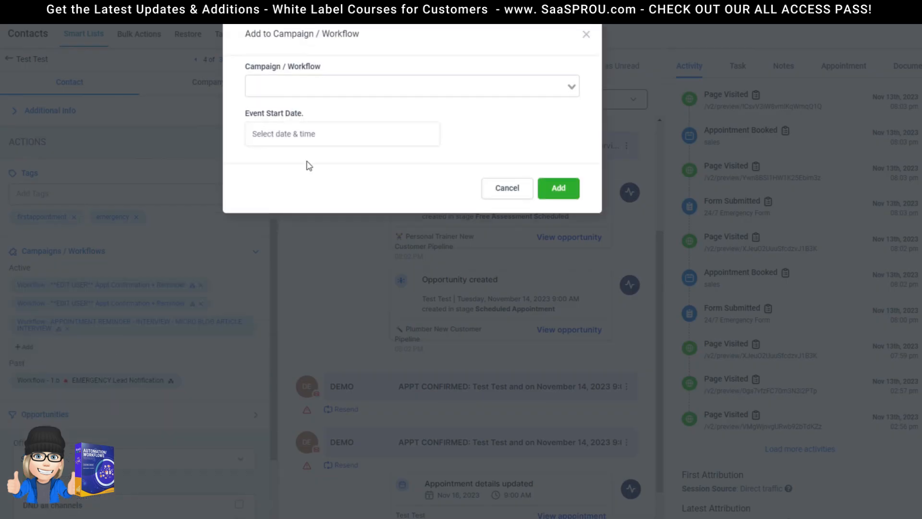
Look over the available workflows and the event start date picker in the Add to Campaign / Workflow form
left_click(354, 86)
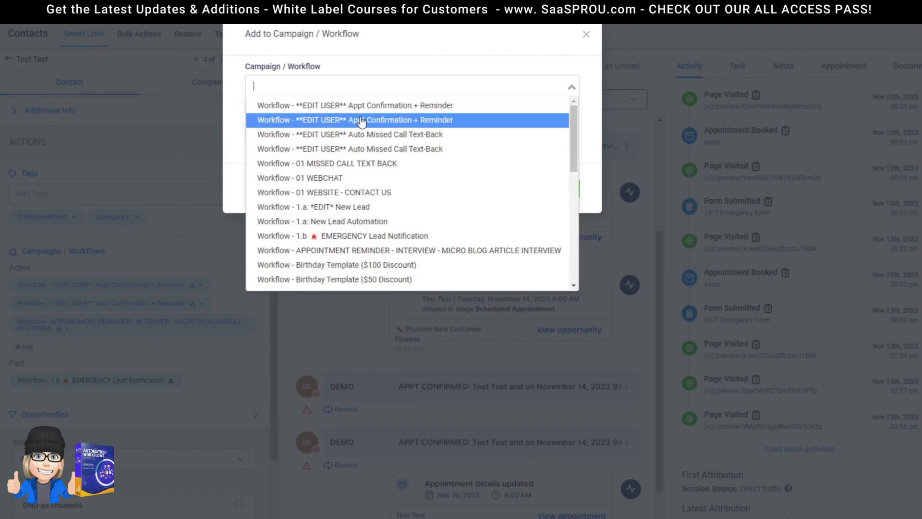
left_click(378, 64)
left_click(316, 134)
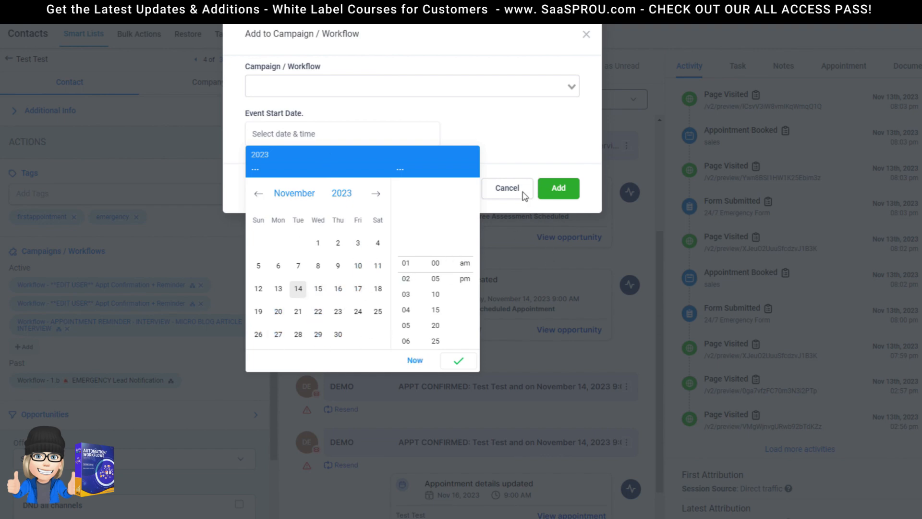
left_click(519, 150)
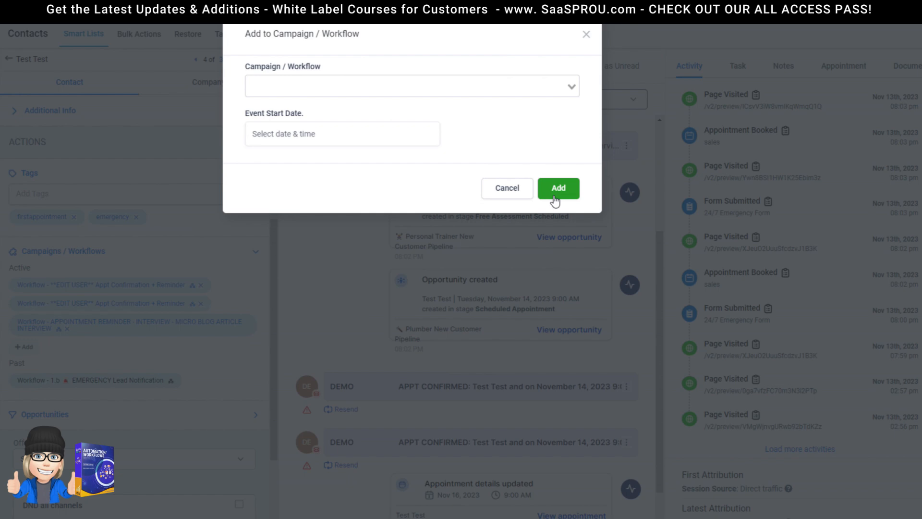
Add the contact to the 1.b EMERGENCY Lead Notification workflow with an event start date of Nov 15, 2023 2:30 PM
left_click(325, 94)
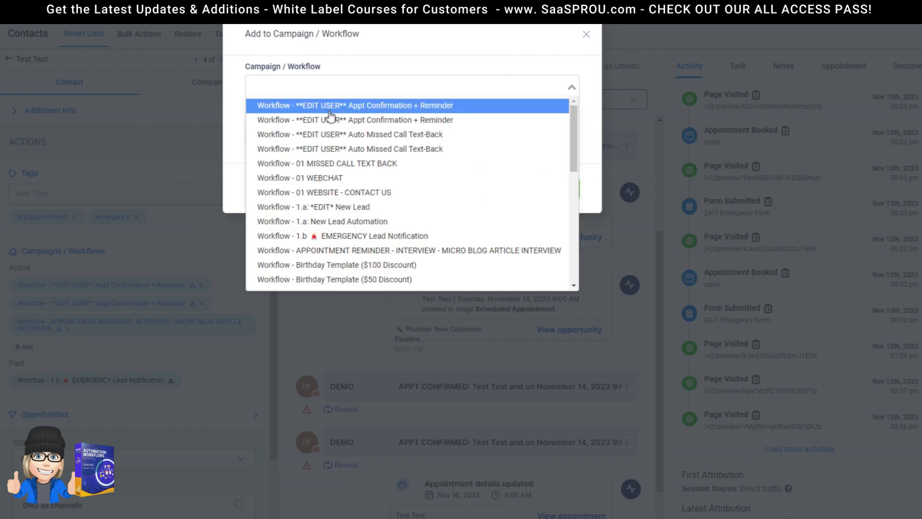
left_click(337, 236)
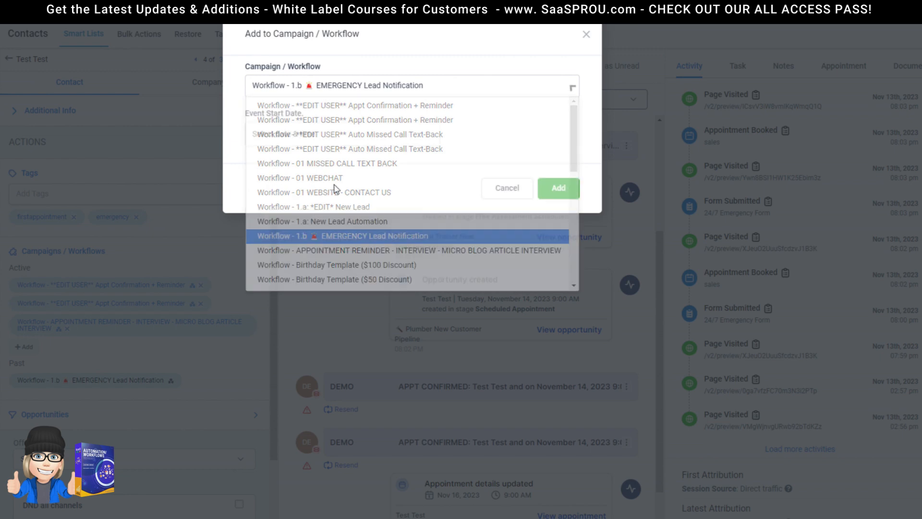
left_click(345, 139)
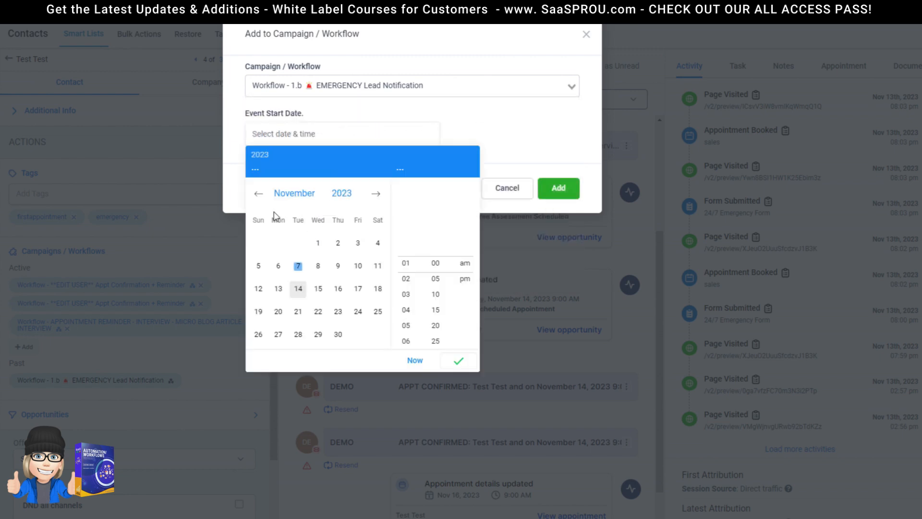
left_click(318, 288)
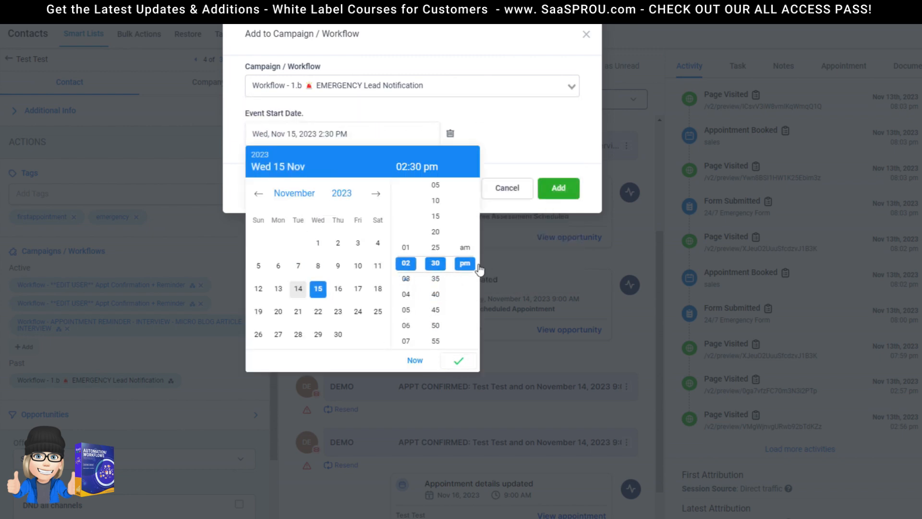
left_click(458, 362)
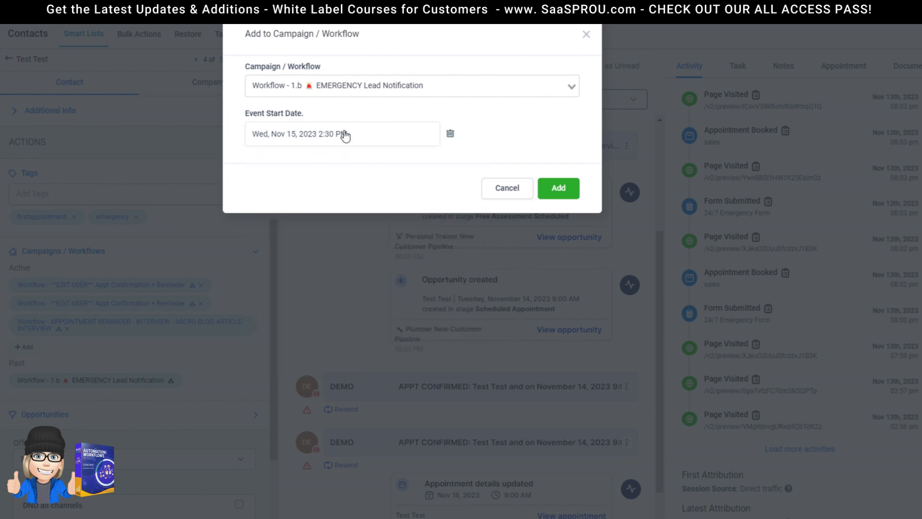
left_click(560, 189)
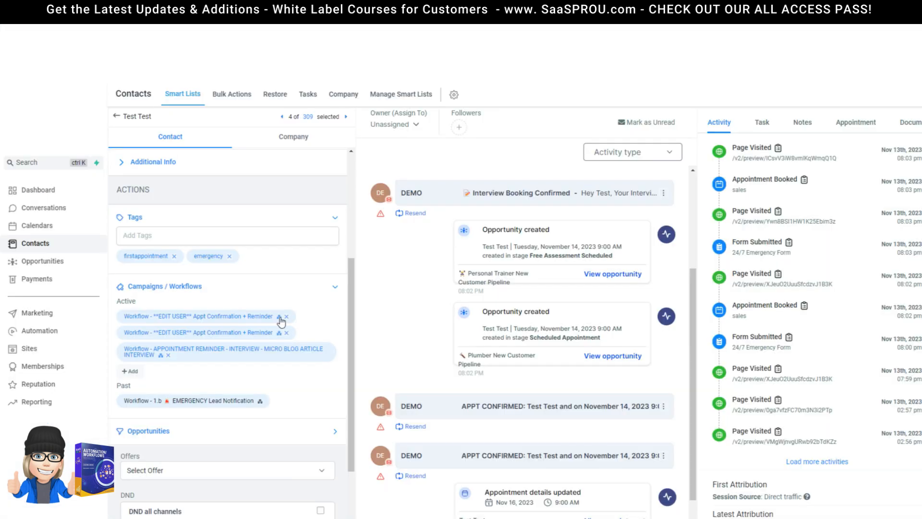
Open the Appt Confirmation + Reminder workflow from the contact and view the contact statistics for its 24-hour wait step in the builder
left_click(314, 207)
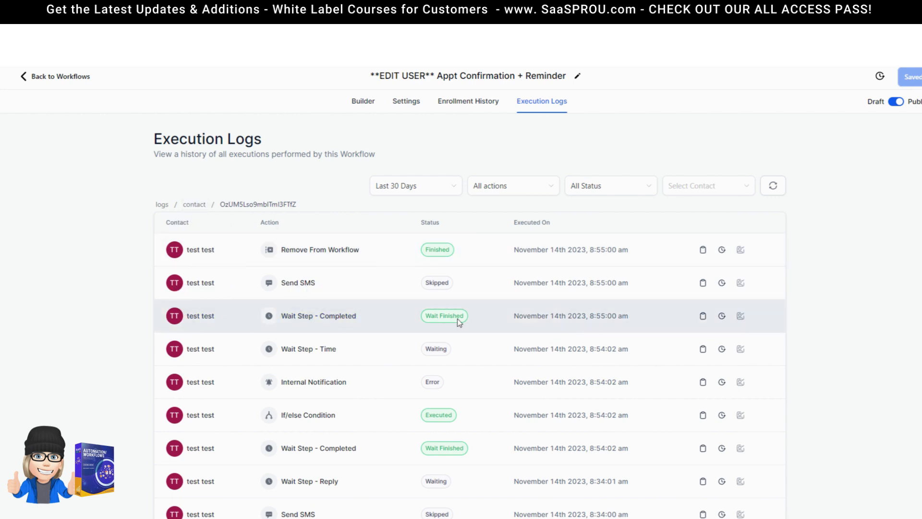
left_click(363, 105)
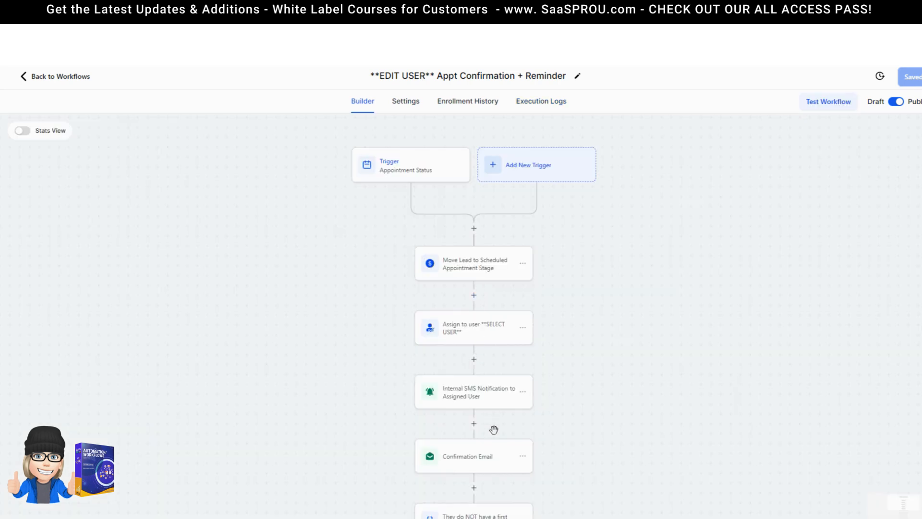
scroll(492, 428, "down", 5)
scroll(494, 436, "down", 5)
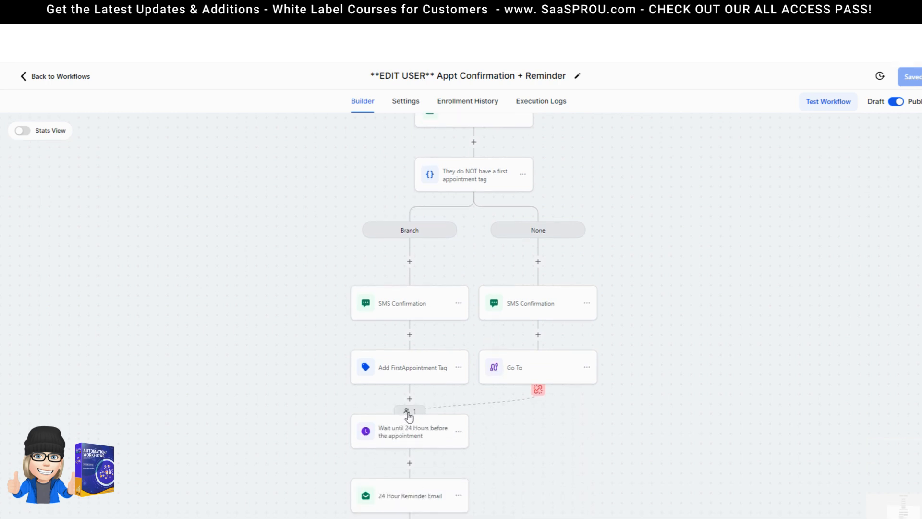
key("ctrl+plus")
key("ctrl+plus")
key("ctrl+plus")
key("ctrl+plus")
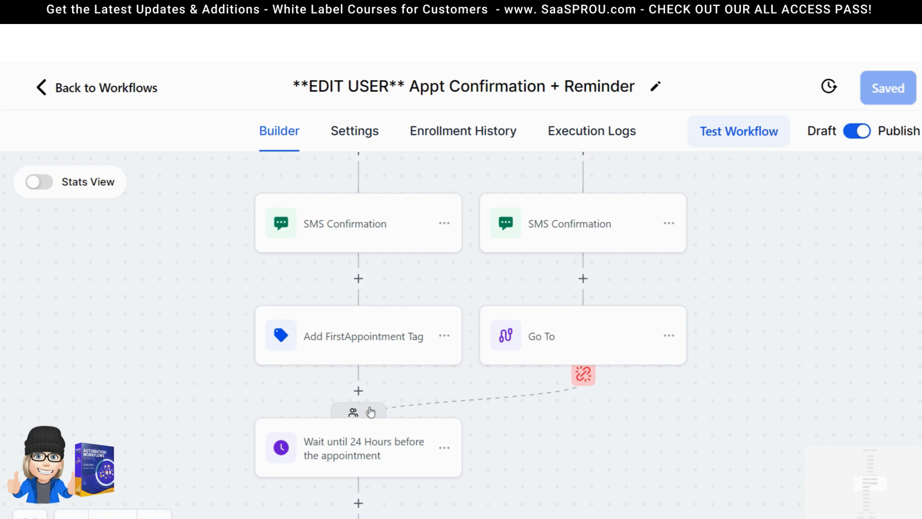
left_click(354, 412)
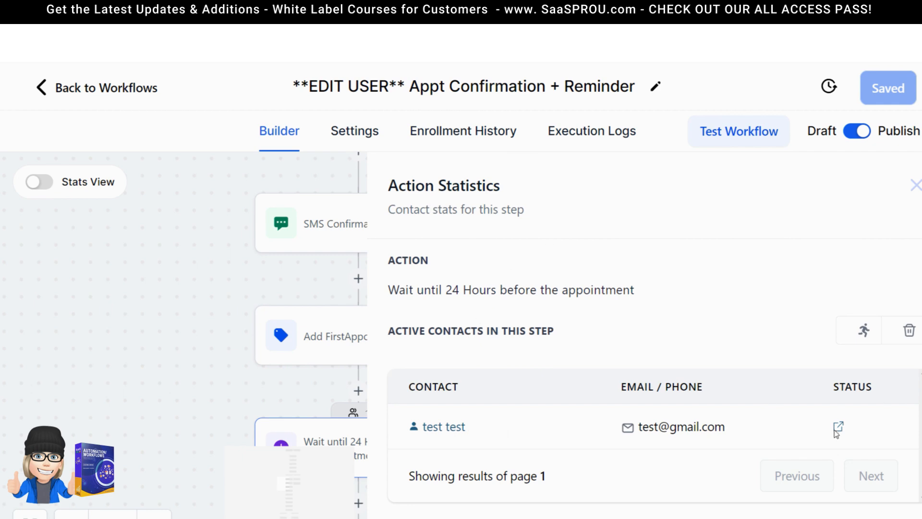
Inspect the wait step's options for moving contacts forward and removing all contacts from the workflow, dismissing each without applying it
key("ctrl+minus")
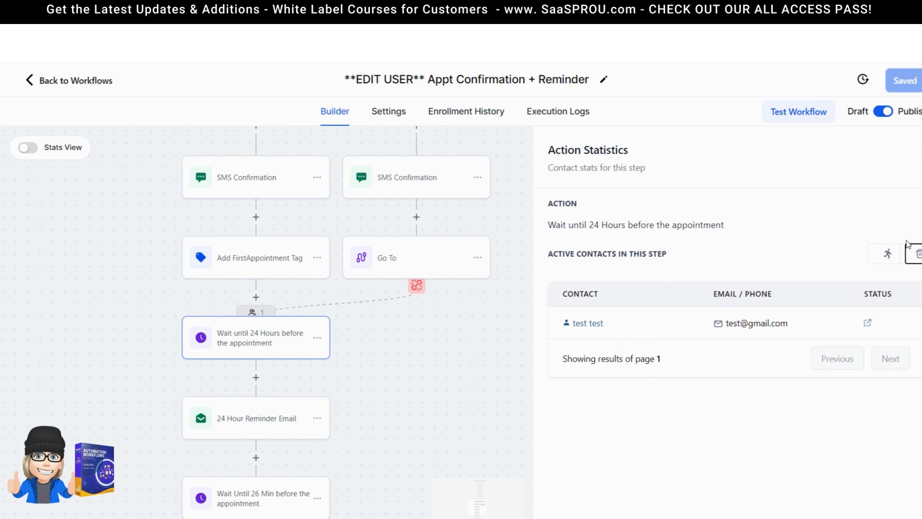
left_click(887, 257)
left_click(614, 269)
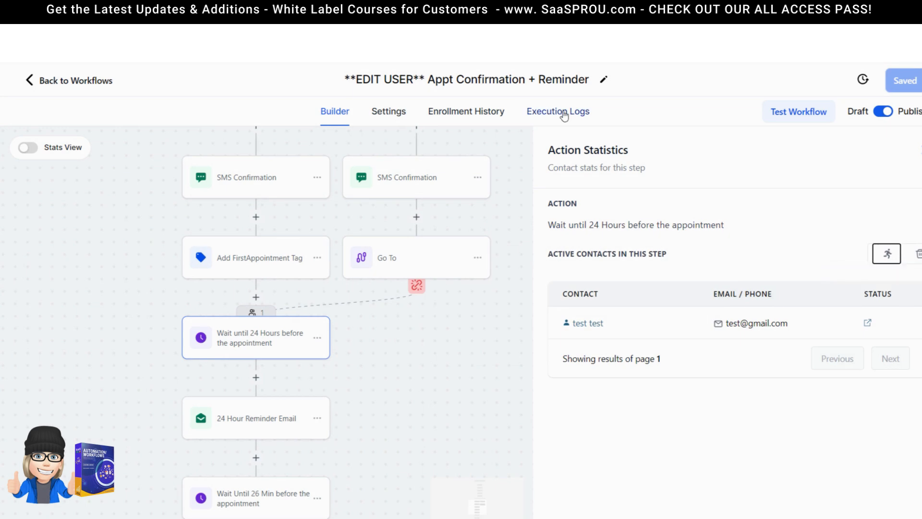
left_click(918, 255)
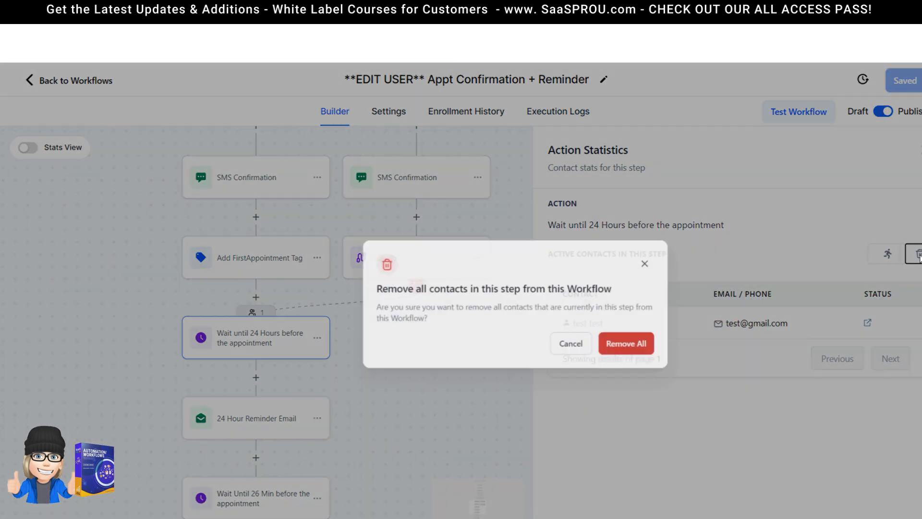
left_click_drag(364, 293, 580, 298)
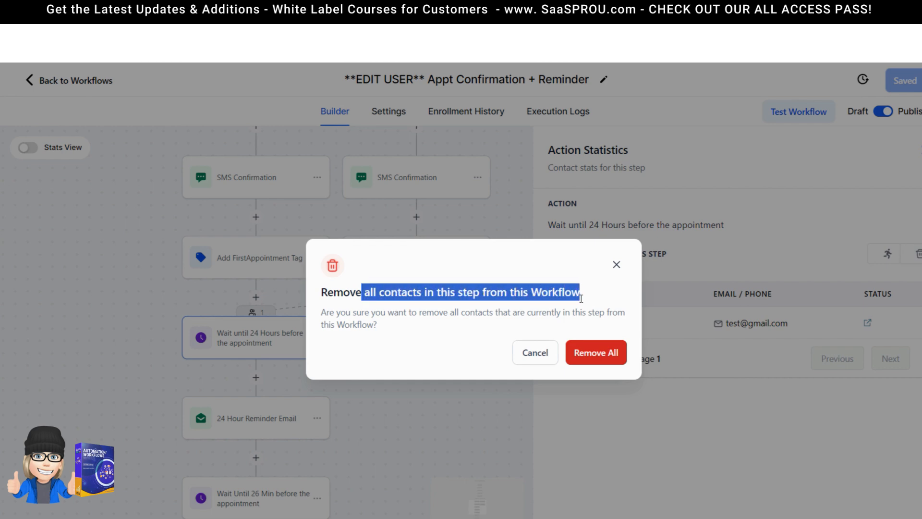
left_click(616, 264)
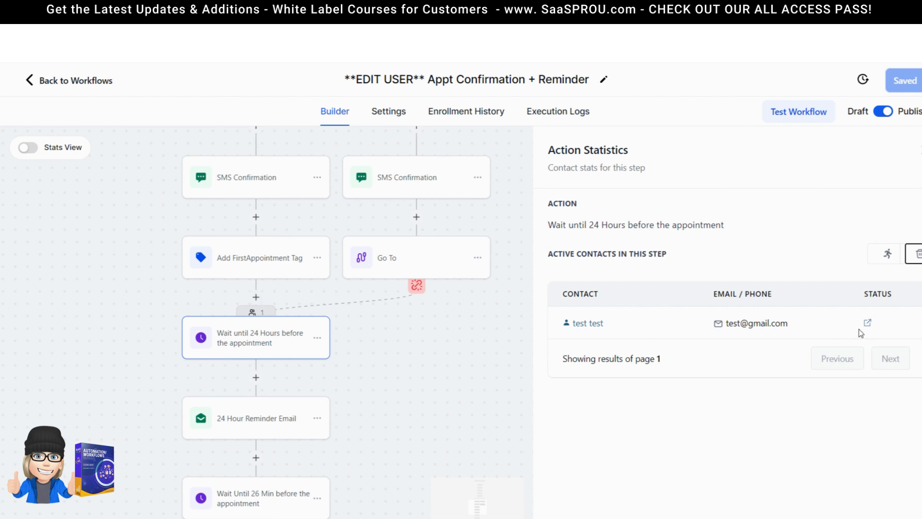
Read the confirmation for forcing all contacts to the next step and dismiss it without moving them
left_click(888, 256)
left_click(887, 256)
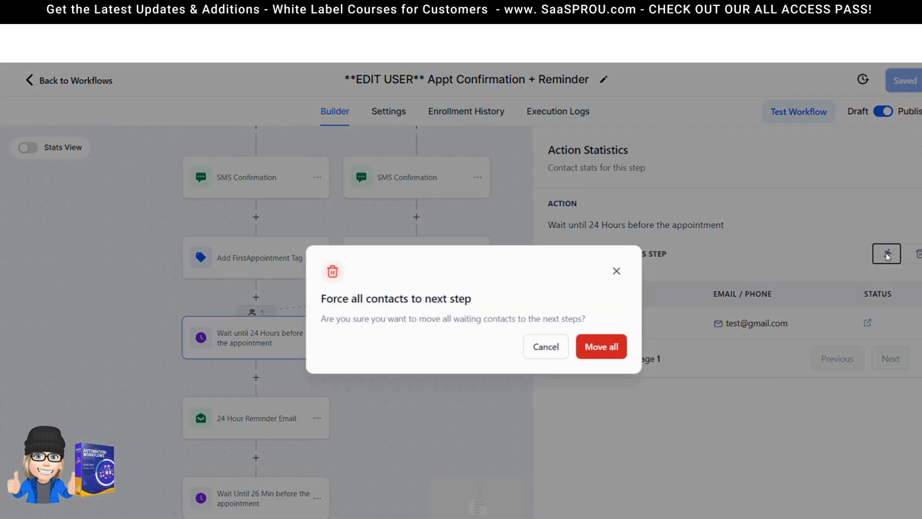
left_click(616, 270)
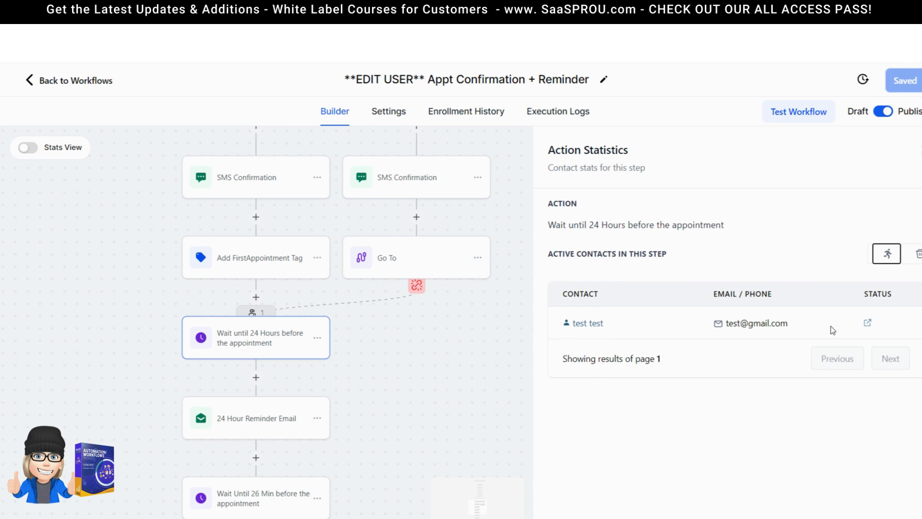
Open the waiting contact's execution log from the wait step and inspect the event details of the Wait Step - Time entry
left_click(868, 327)
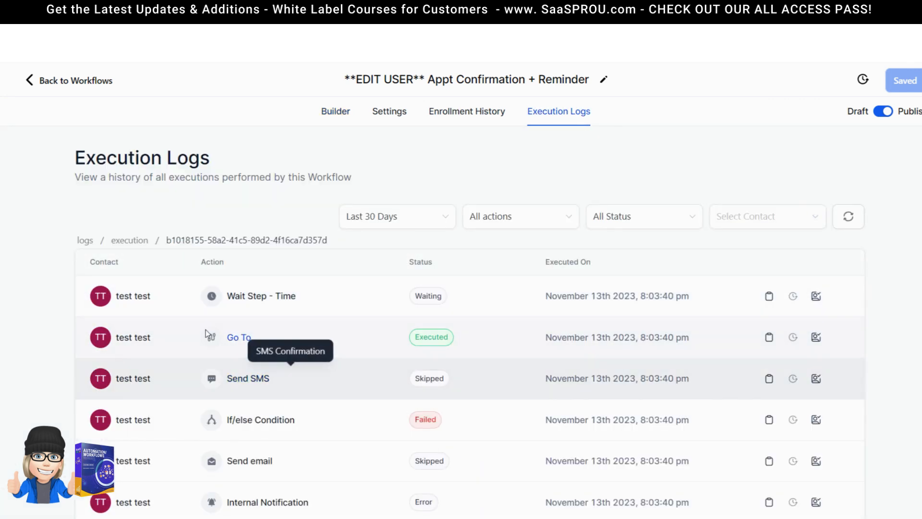
scroll(215, 432, "down", 1)
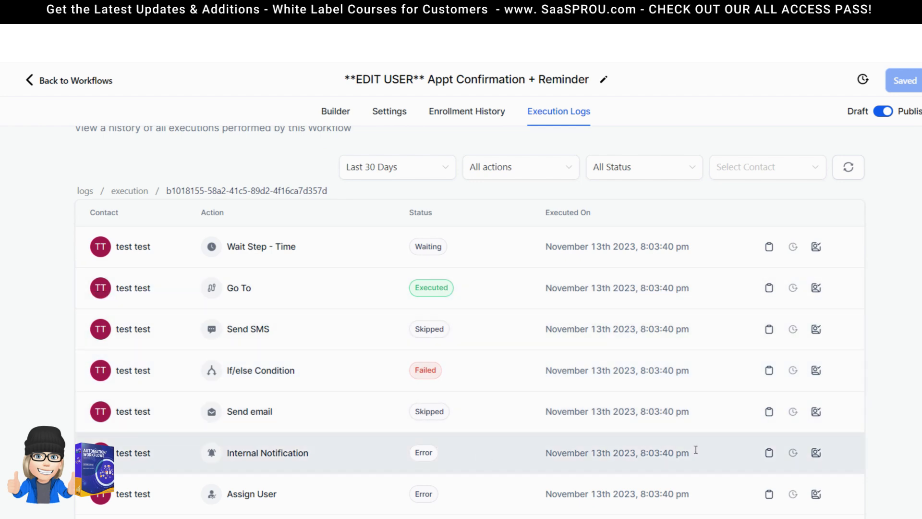
scroll(816, 370, "up", 1)
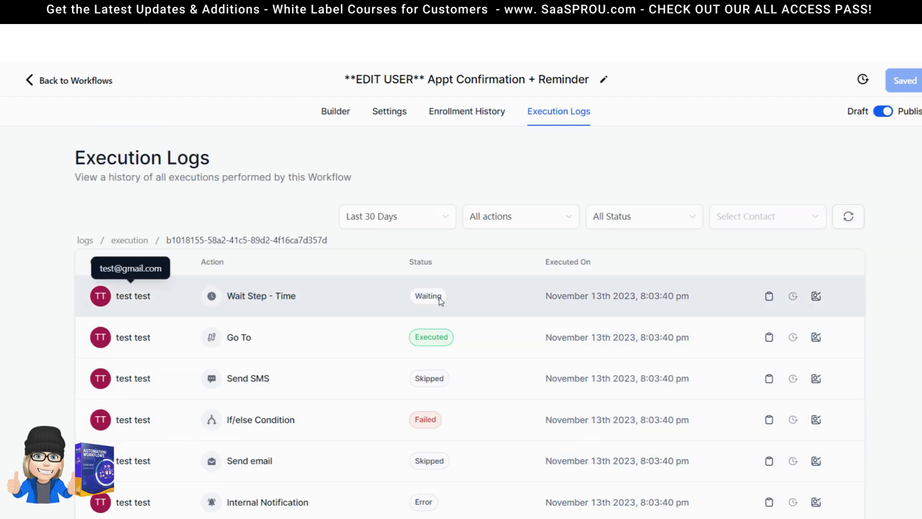
left_click(768, 296)
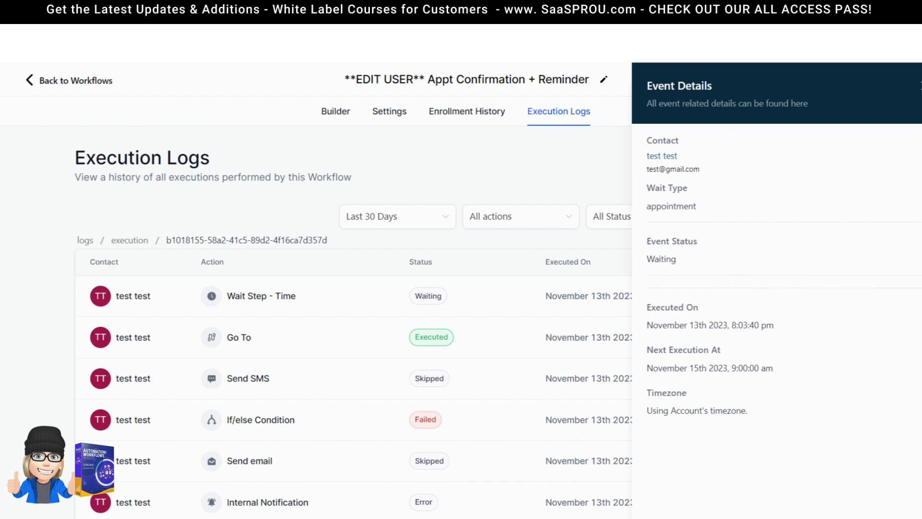
left_click(921, 86)
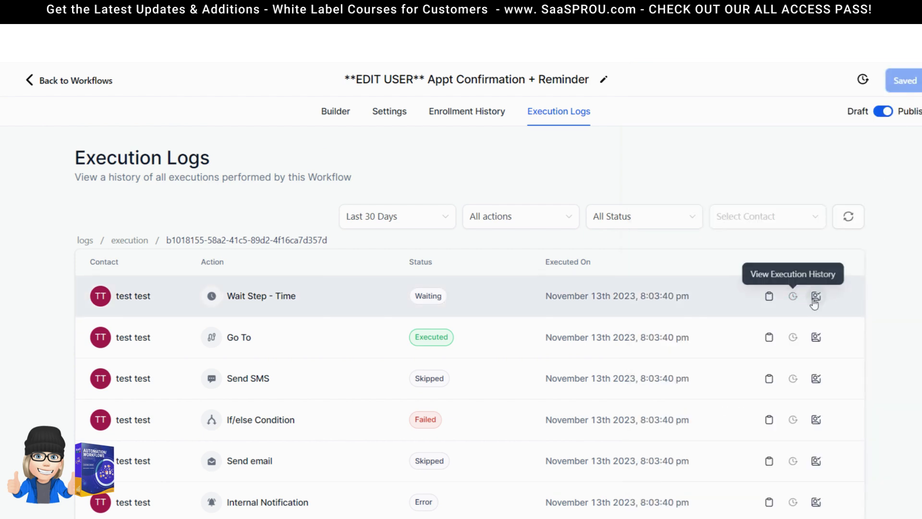
View the contact's full execution logs for this workflow and its enrollment history
left_click(816, 296)
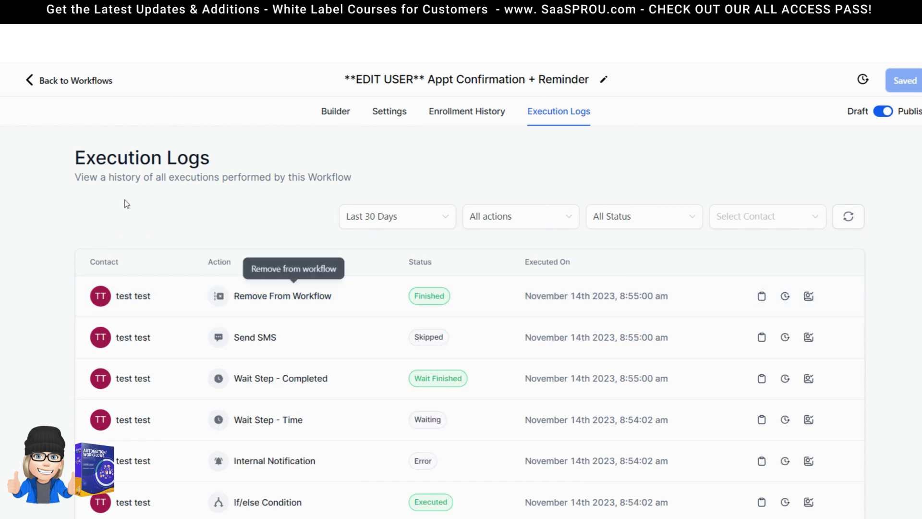
left_click(464, 114)
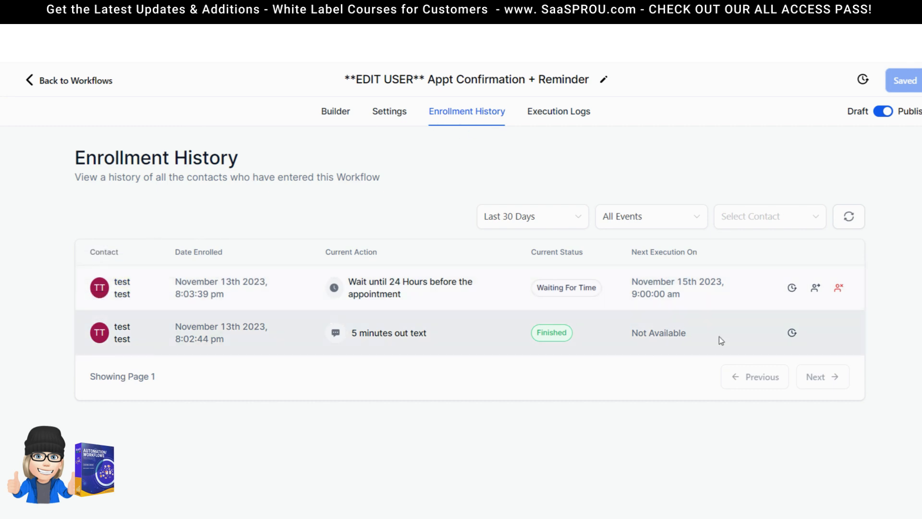
Return to the workflow list and reopen the test contact's record from the contact list
left_click(48, 82)
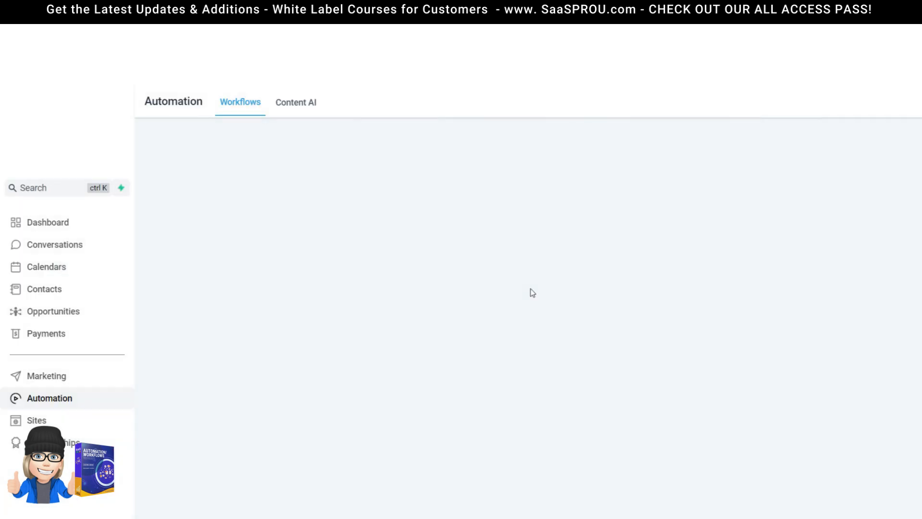
key("ctrl+minus")
key("ctrl+minus")
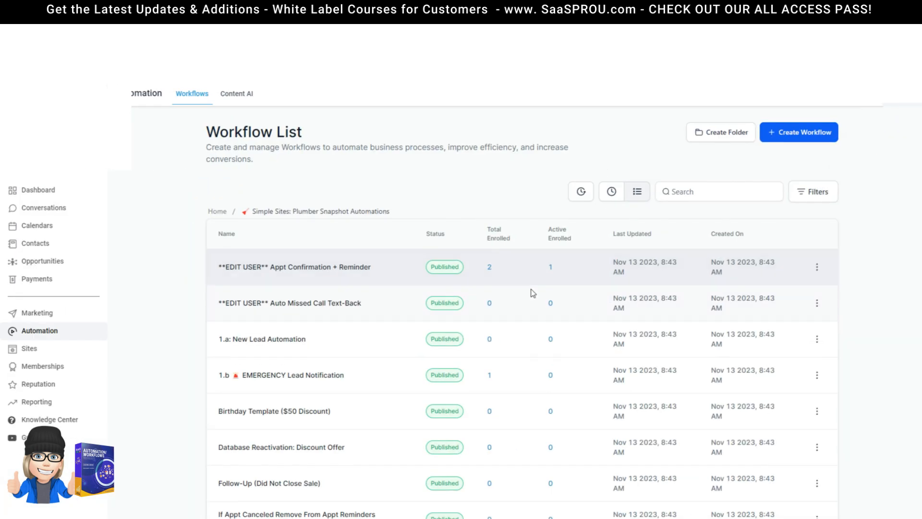
left_click(45, 247)
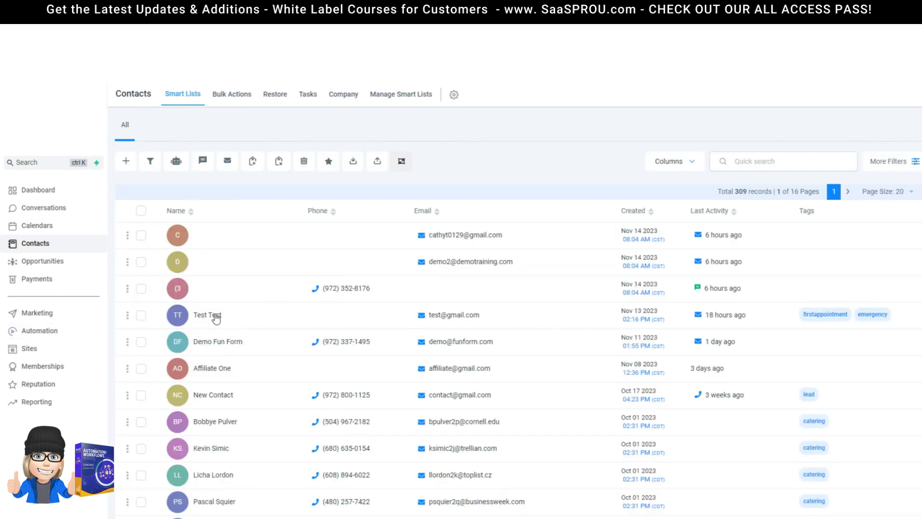
left_click(216, 317)
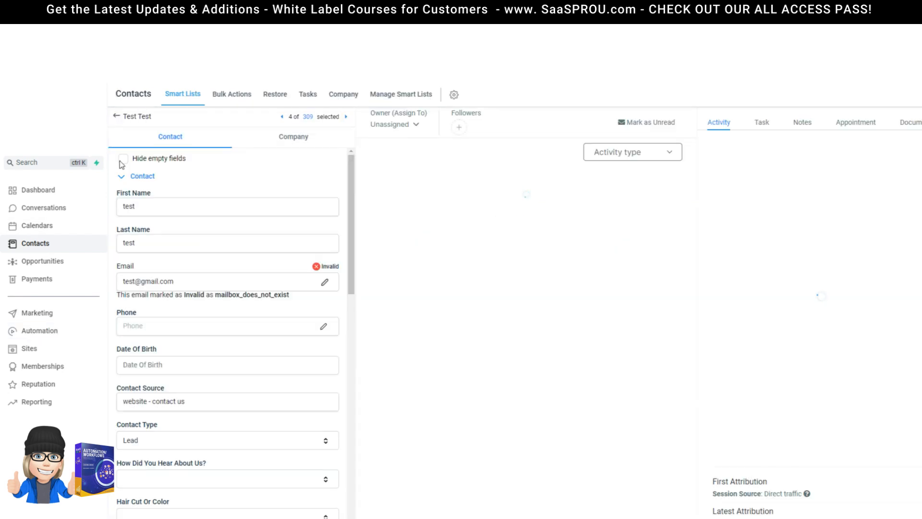
Remove the test contact from one of its two active **EDIT USER** Appt Confirmation + Reminder workflow enrollments
left_click(122, 179)
scroll(237, 411, "down", 5)
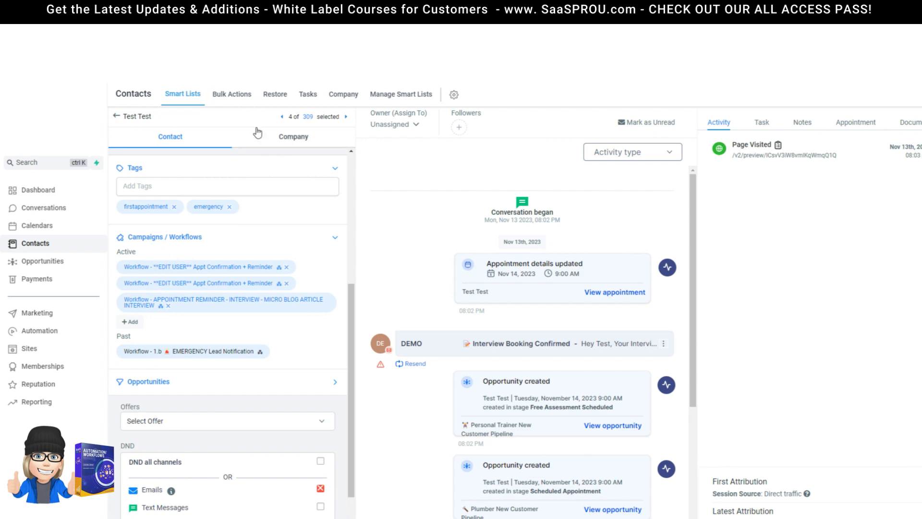
left_click(287, 268)
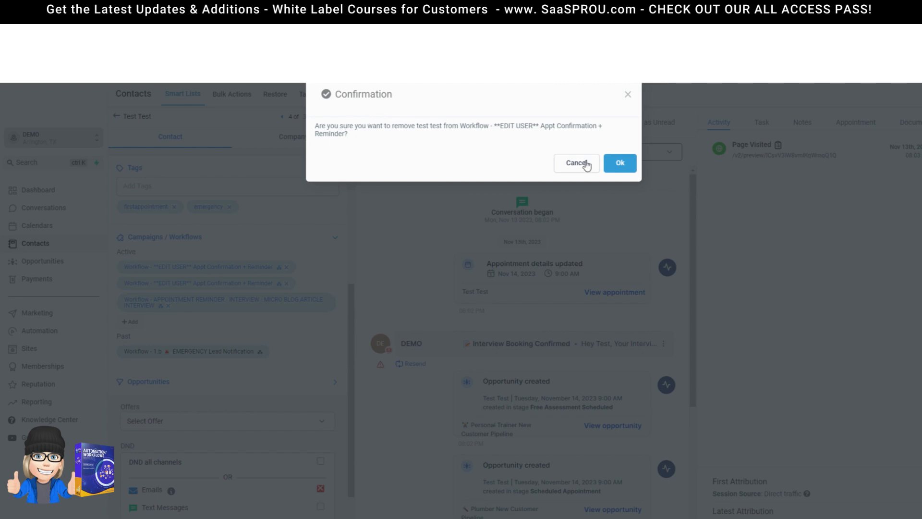
left_click(624, 164)
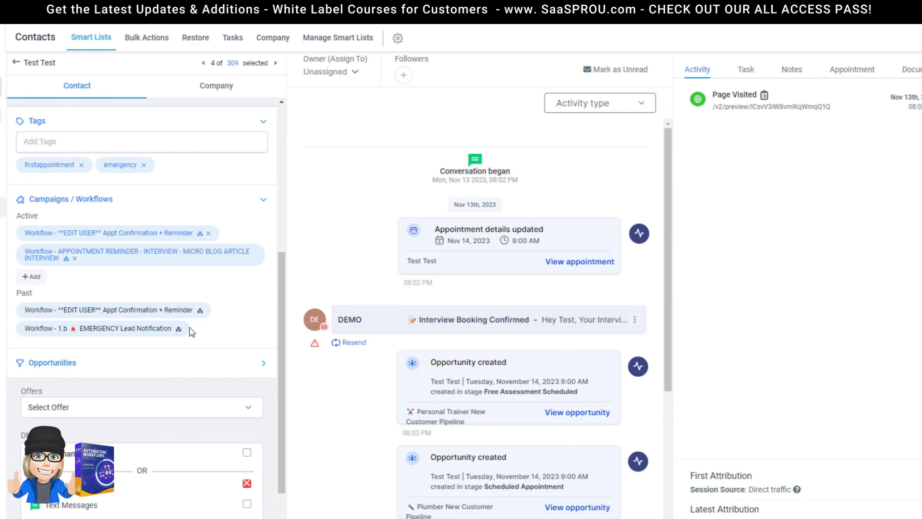
Open the contact's past Appt Confirmation + Reminder workflow, view its execution logs and return to the workflow list
left_click(201, 311)
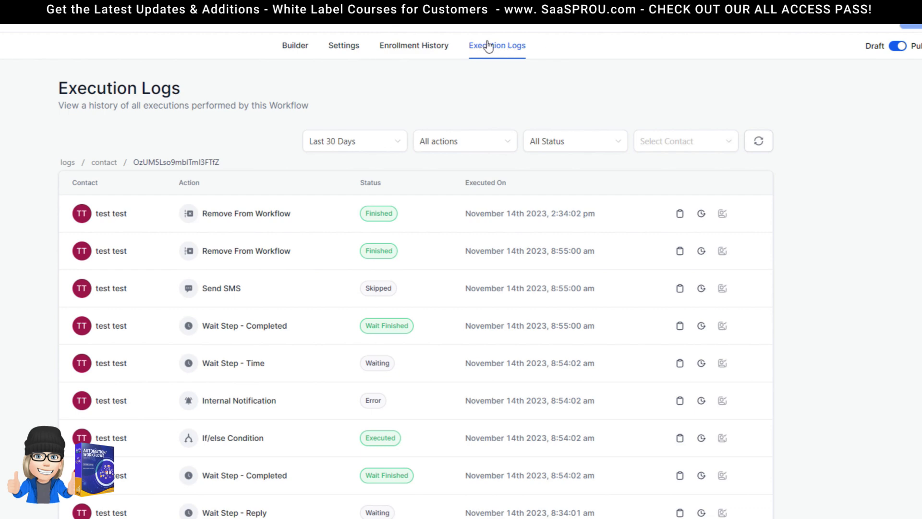
scroll(427, 336, "down", 2)
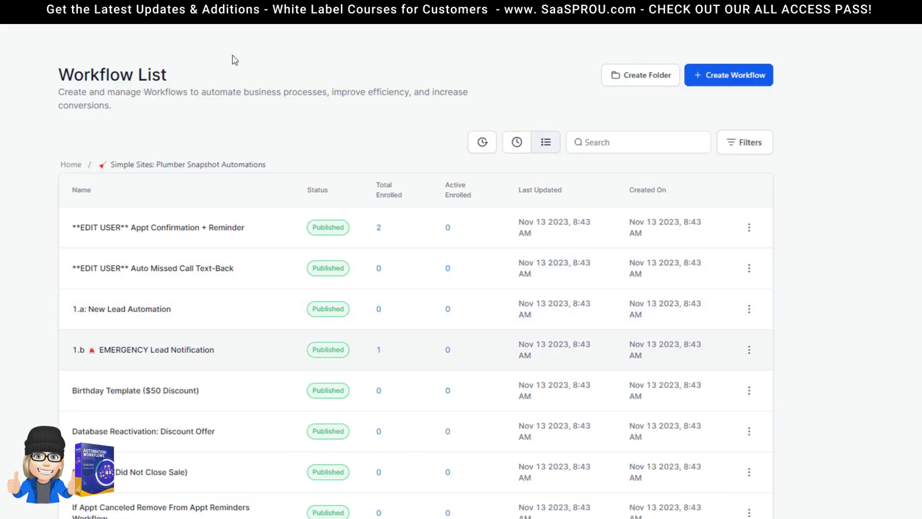
left_click(87, 42)
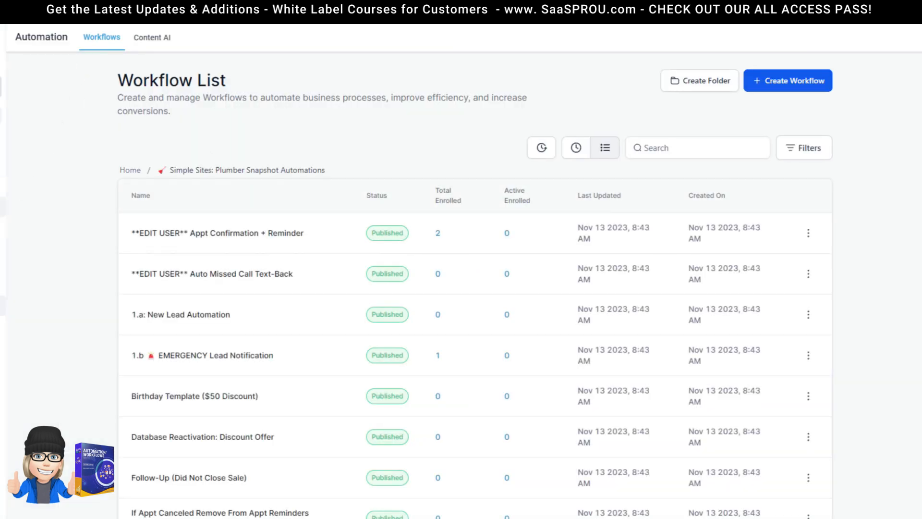
Reopen the test contact from the contact list and review its active and past workflows
left_click(2, 207)
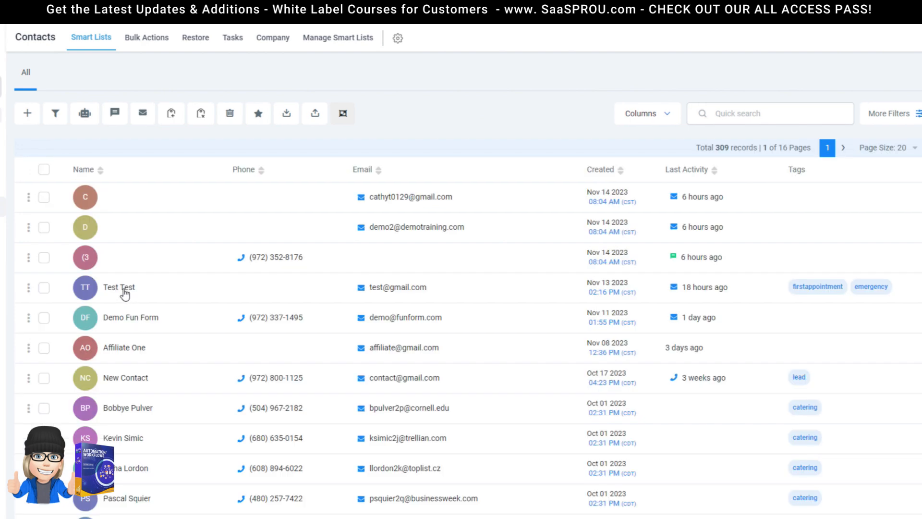
left_click(125, 292)
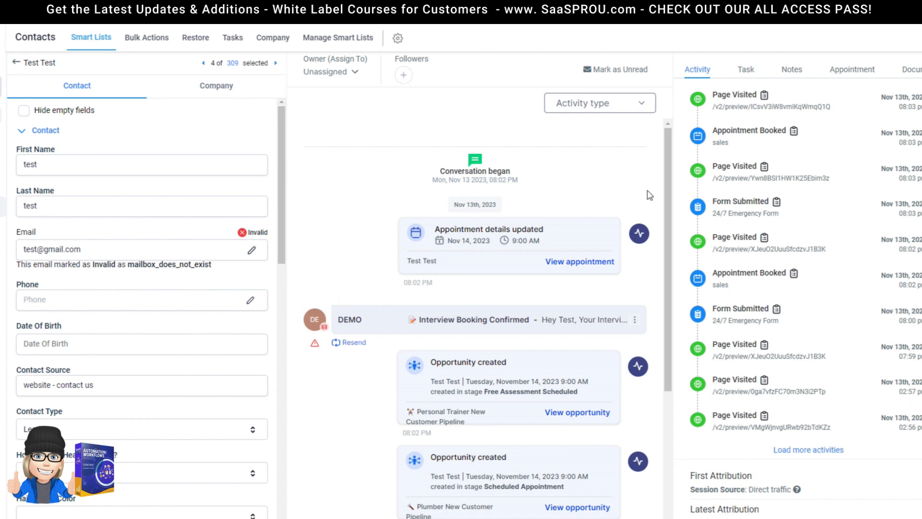
scroll(84, 425, "down", 5)
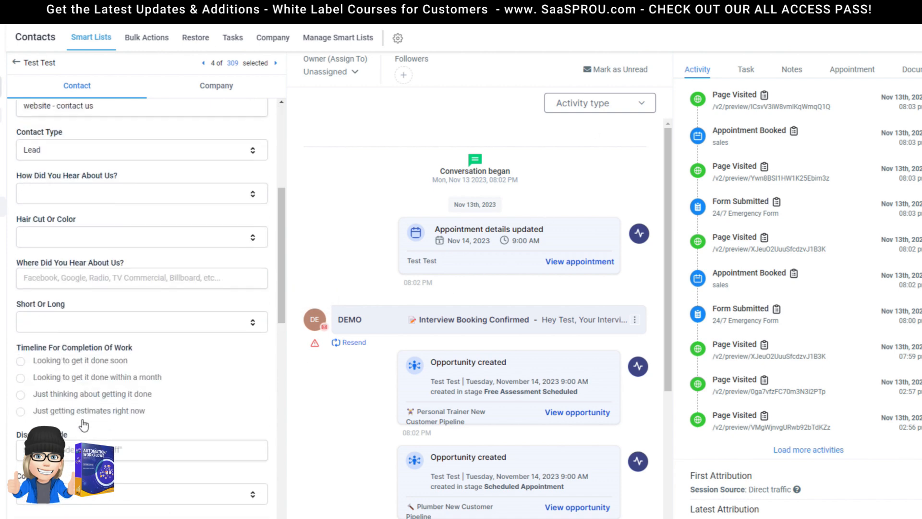
scroll(84, 425, "down", 10)
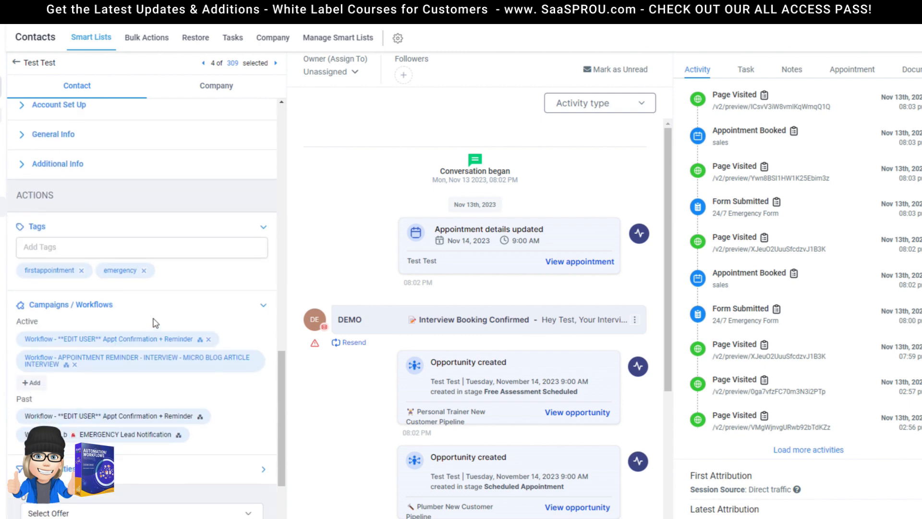
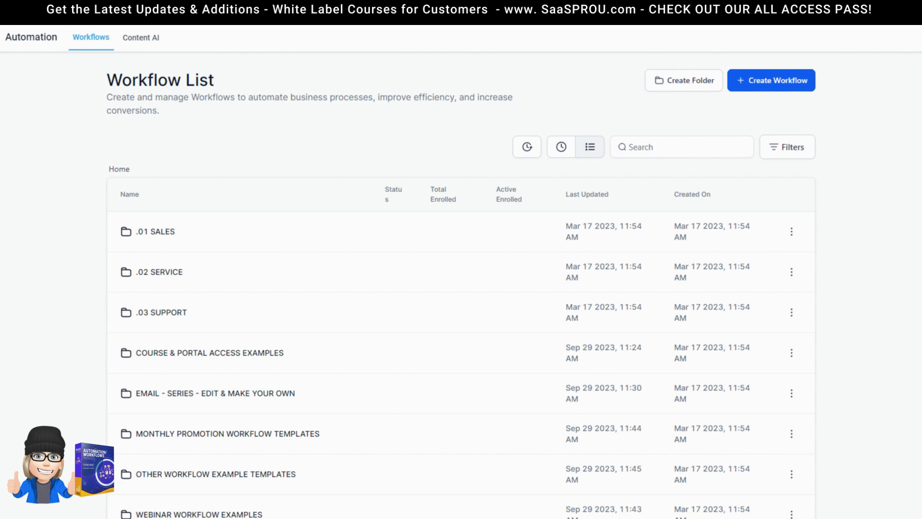
Open the *1. ABANDOND CART workflow in the .01 SALES folder, review its wait and email sequence, and return to the workflow list
left_click(158, 231)
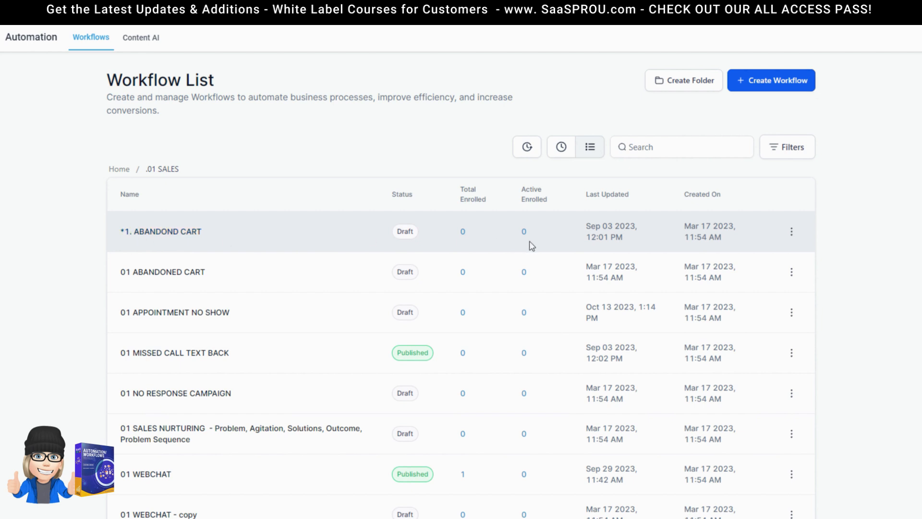
scroll(176, 226, "down", 1)
left_click(169, 178)
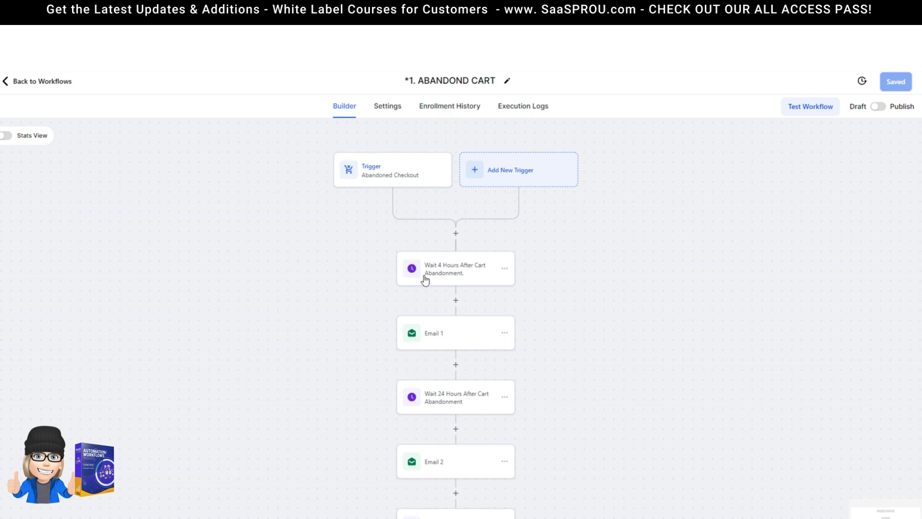
scroll(377, 299, "down", 1)
scroll(376, 300, "down", 1)
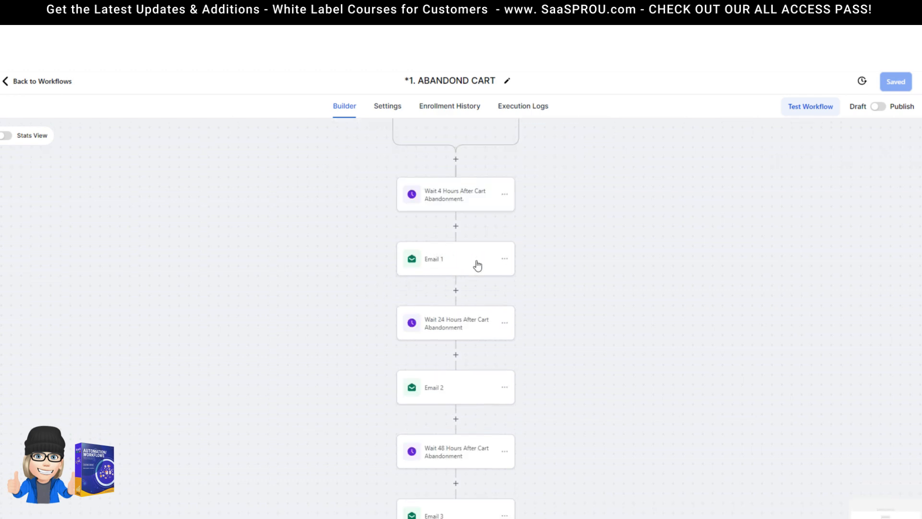
scroll(439, 395, "down", 3)
scroll(438, 396, "up", 4)
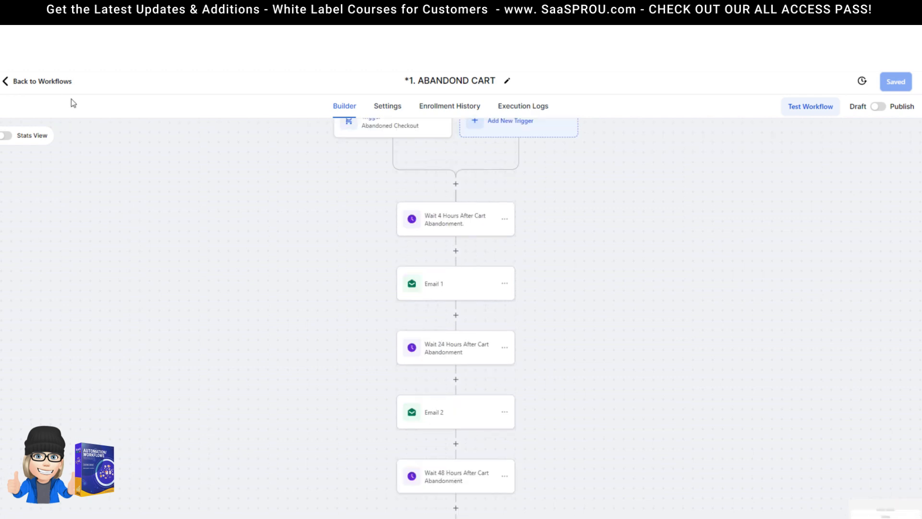
left_click(37, 82)
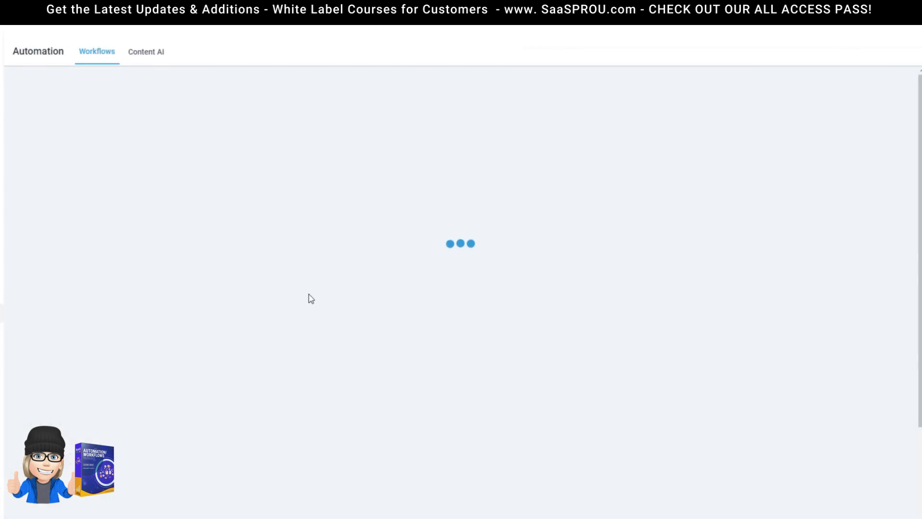
Review the triggers and actions of the 01 NO RESPONSE CAMPAIGN workflow, then go back to the sales folder
scroll(258, 360, "down", 1)
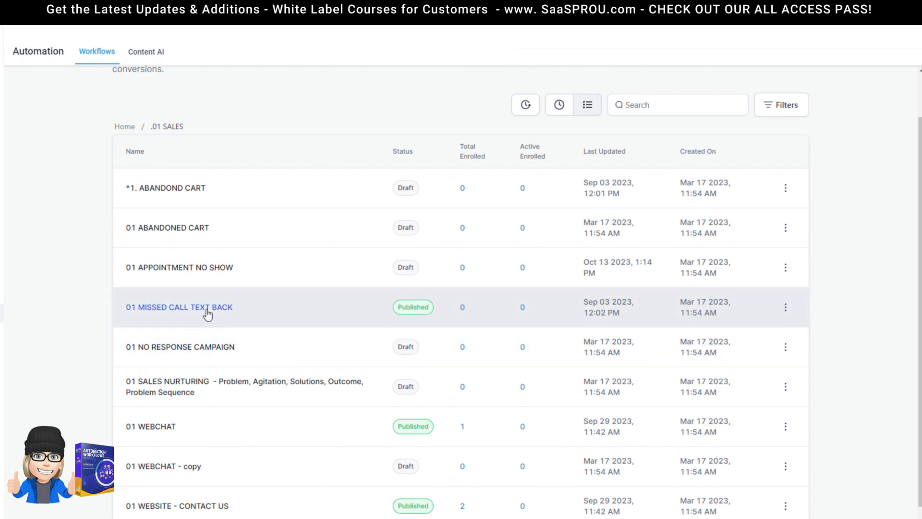
left_click(201, 350)
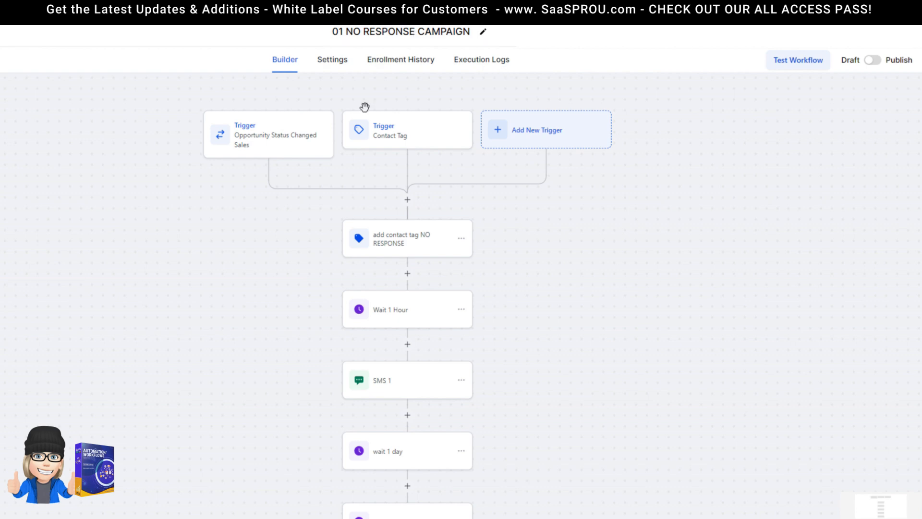
scroll(401, 452, "down", 5)
scroll(406, 459, "up", 3)
scroll(406, 460, "up", 6)
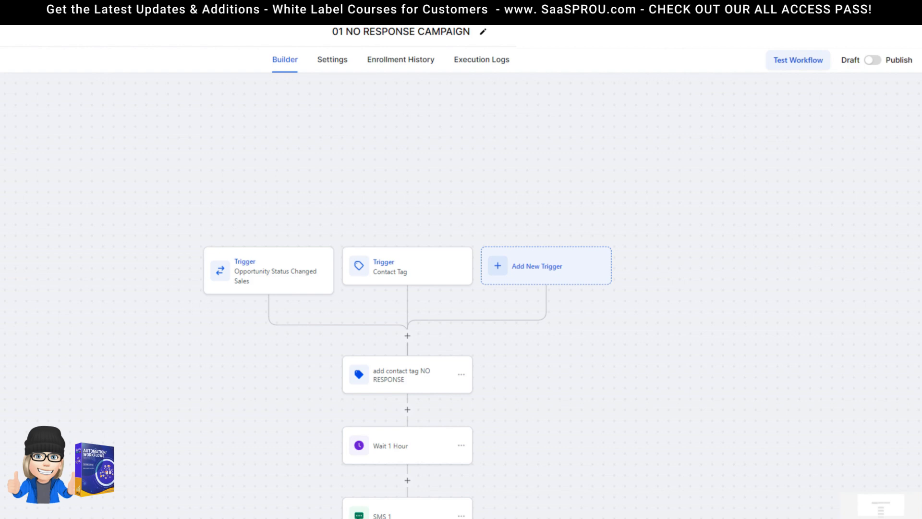
left_click(35, 30)
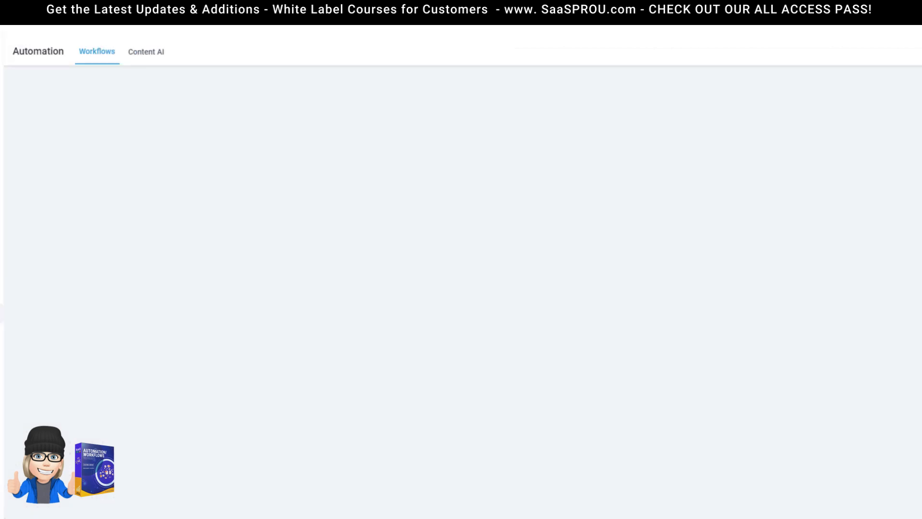
Open the 01 WEBSITE - CONTACT US workflow and review its actions down to the Note step
scroll(227, 346, "down", 2)
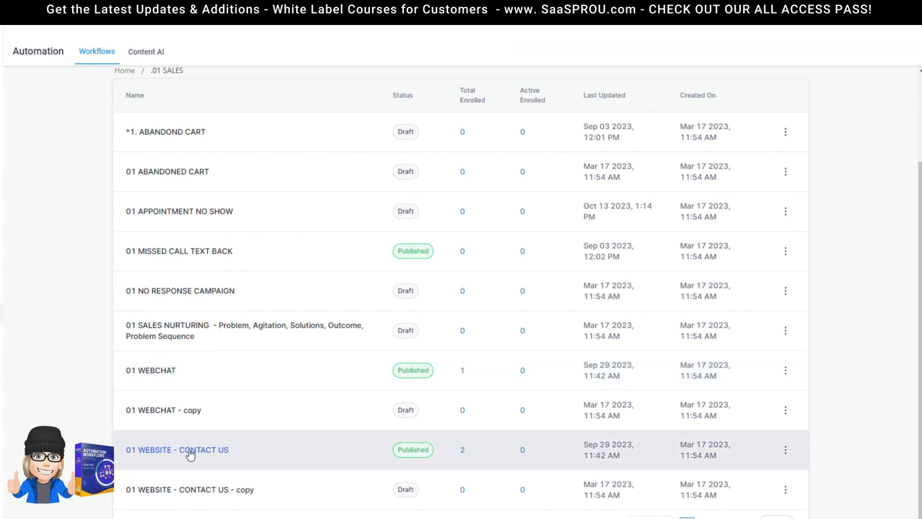
left_click(194, 453)
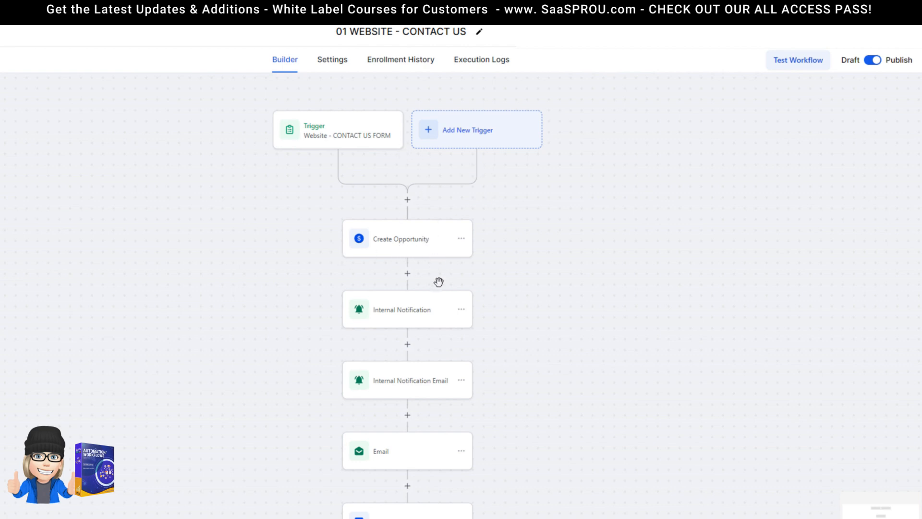
scroll(439, 319, "down", 1)
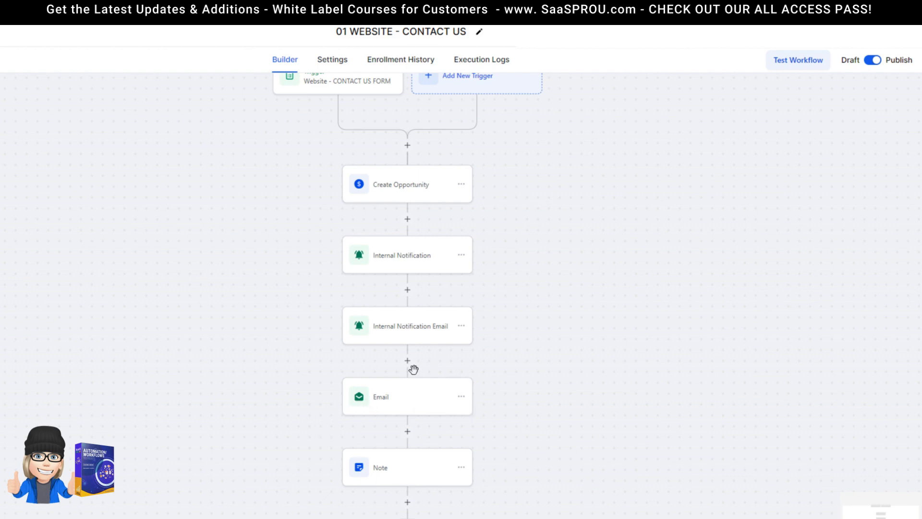
left_click(401, 473)
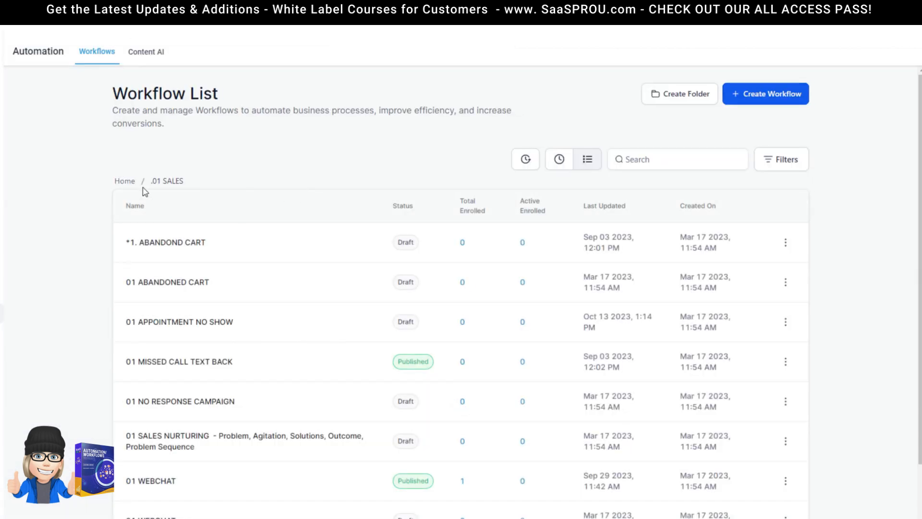
Browse the .02 SERVICE folder from the workflow home and open the New Account Set Up workflow
left_click(128, 183)
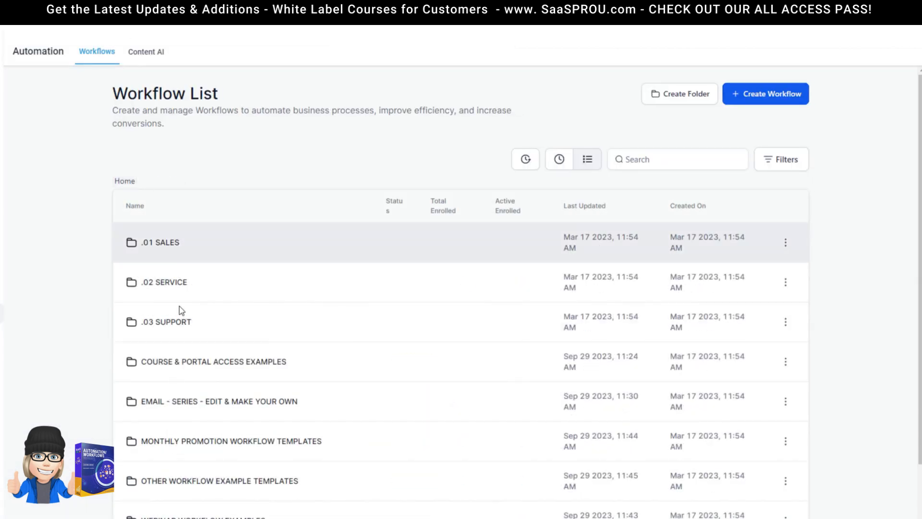
left_click(164, 287)
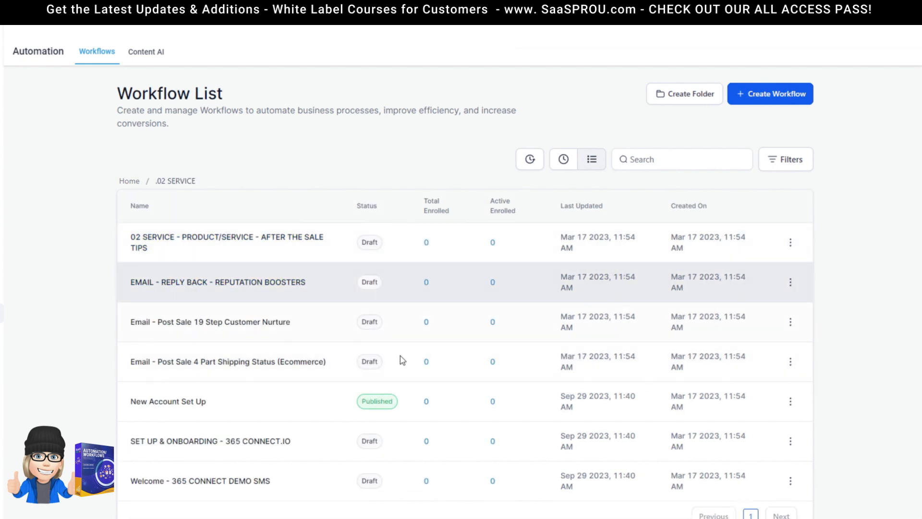
left_click(197, 403)
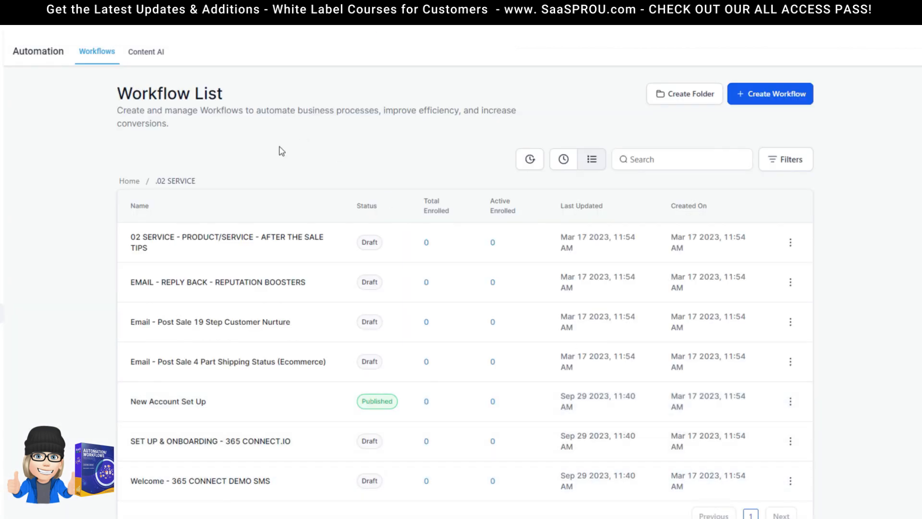
View the Access - Course workflow in the COURSE & PORTAL ACCESS EXAMPLES folder and leave its builder
left_click(133, 185)
scroll(207, 264, "down", 3)
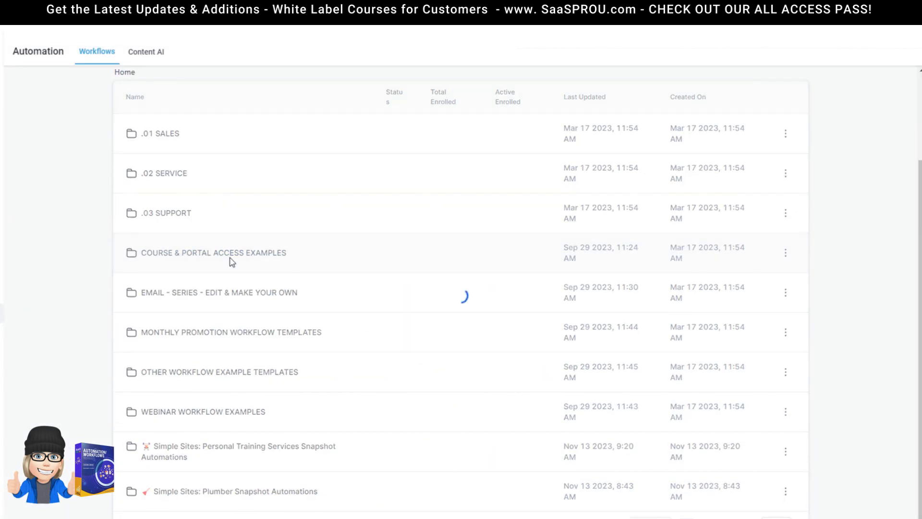
left_click(230, 261)
left_click(148, 234)
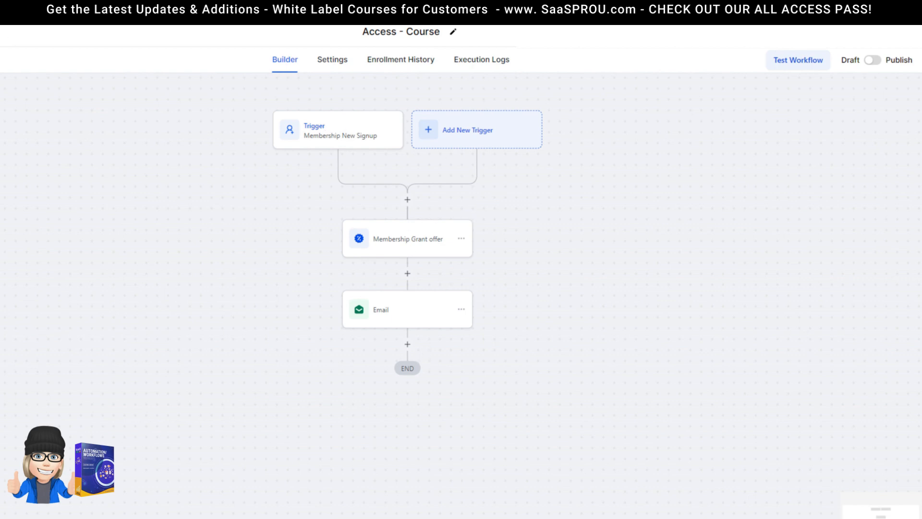
left_click(41, 31)
Open the St. Patrick's Day example in the MONTHLY PROMOTION WORKFLOW TEMPLATES folder and inspect its event start time action
left_click(134, 182)
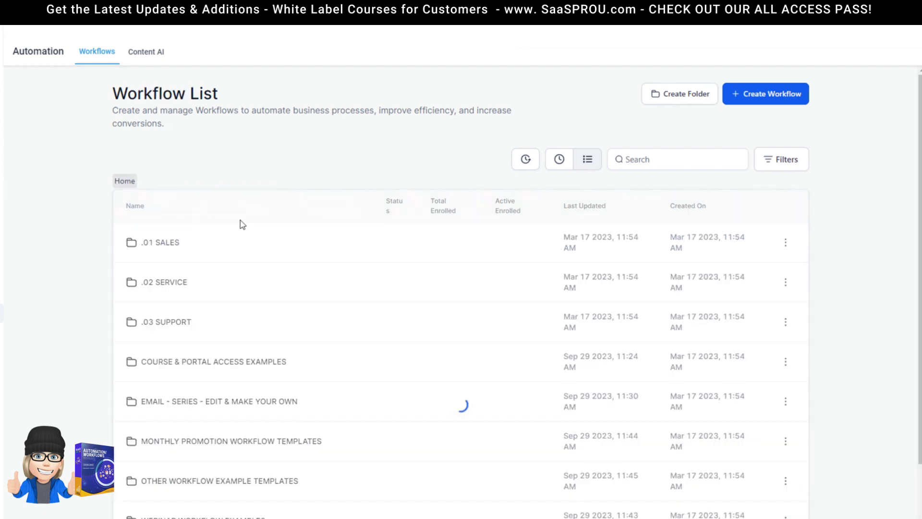
scroll(274, 267, "down", 2)
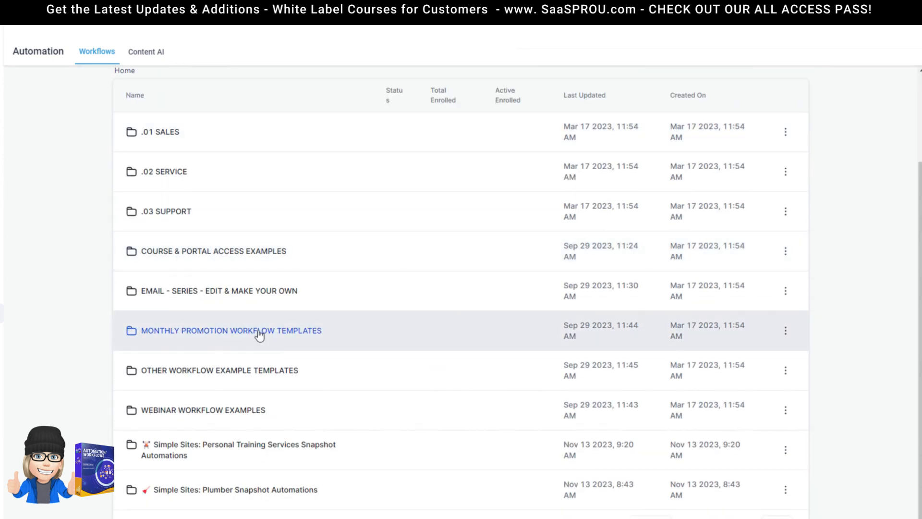
left_click(240, 332)
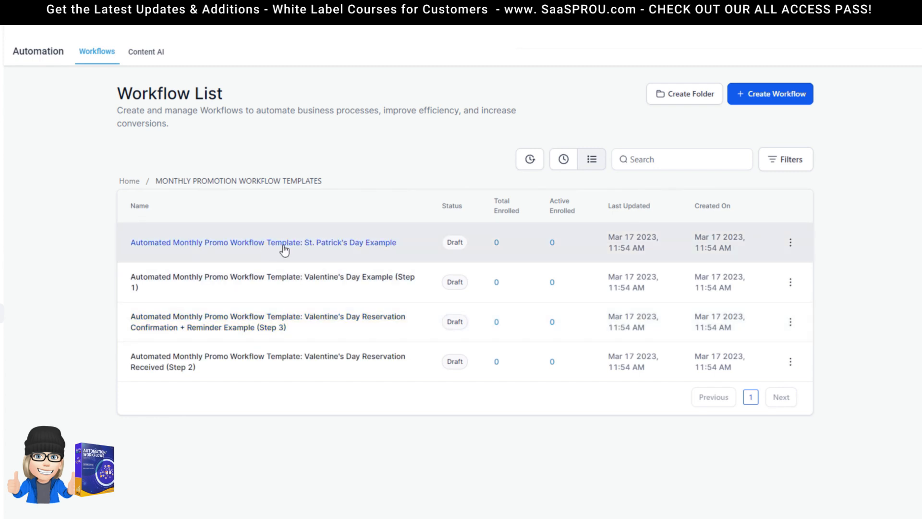
left_click(285, 247)
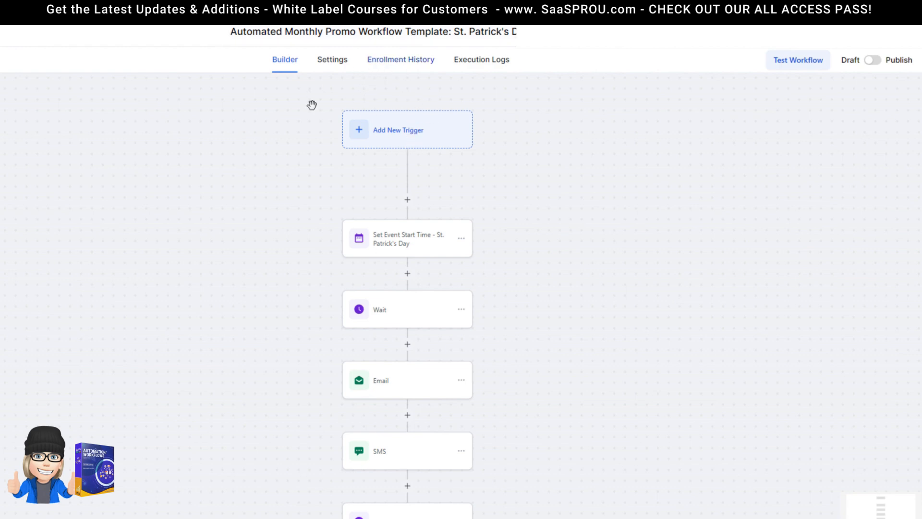
scroll(411, 320, "down", 2)
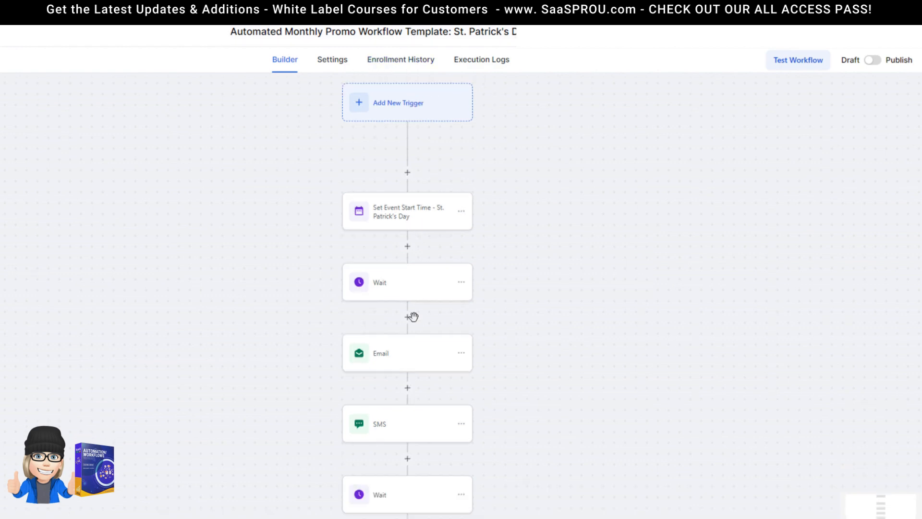
left_click(413, 185)
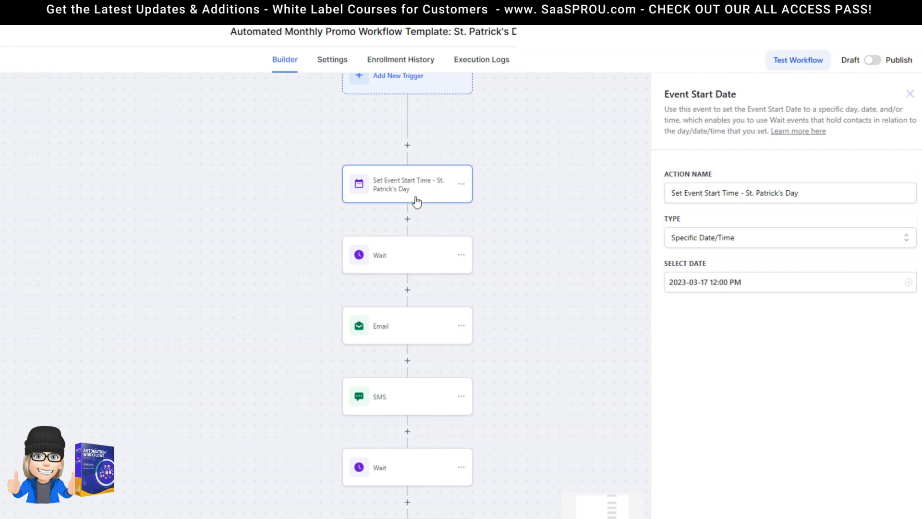
Review the remaining St. Patrick's Day workflow actions, inspect the final Set Event Start Time action, and leave the builder
left_click(909, 95)
scroll(357, 419, "down", 10)
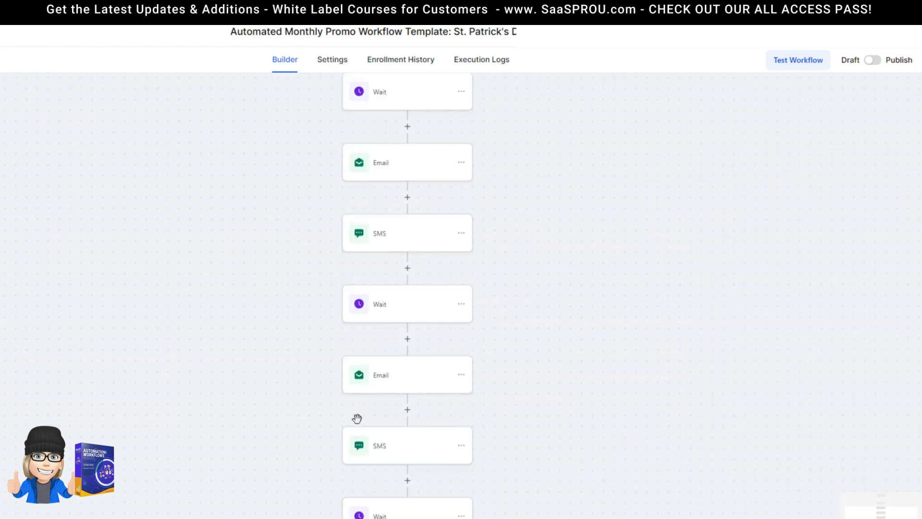
scroll(357, 420, "down", 3)
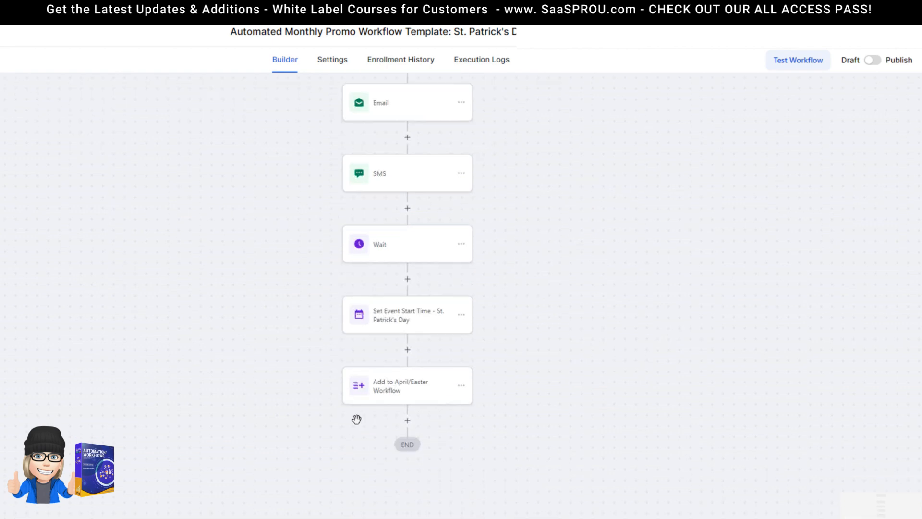
left_click(418, 324)
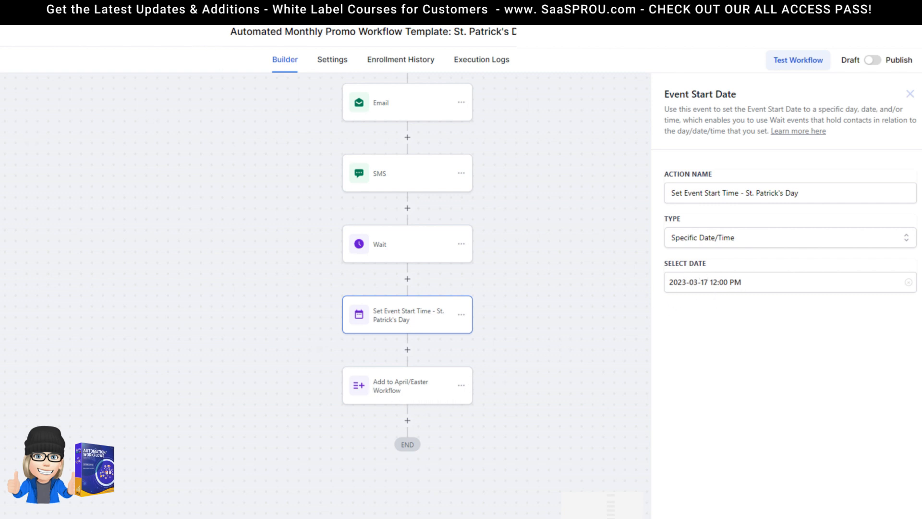
left_click(34, 34)
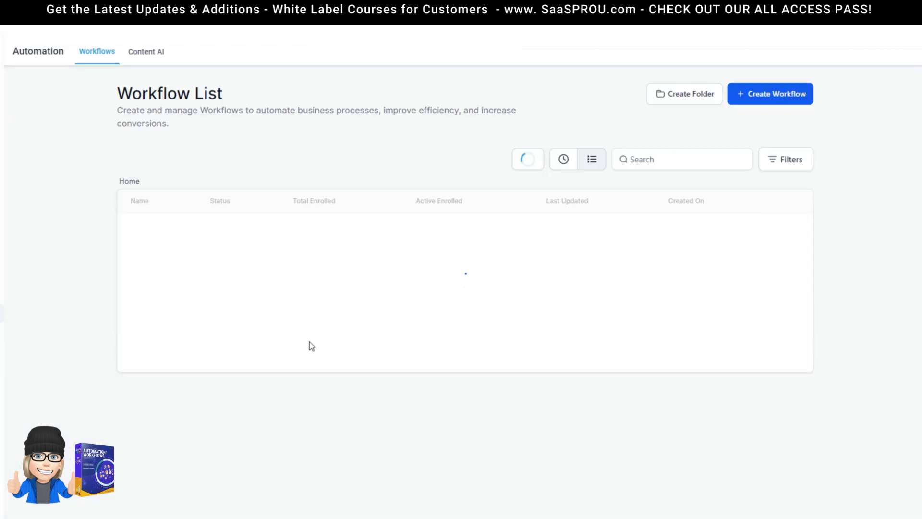
Return to the workflow home and open the WEBINAR WORKFLOW EXAMPLES folder to view its workflows
left_click(134, 181)
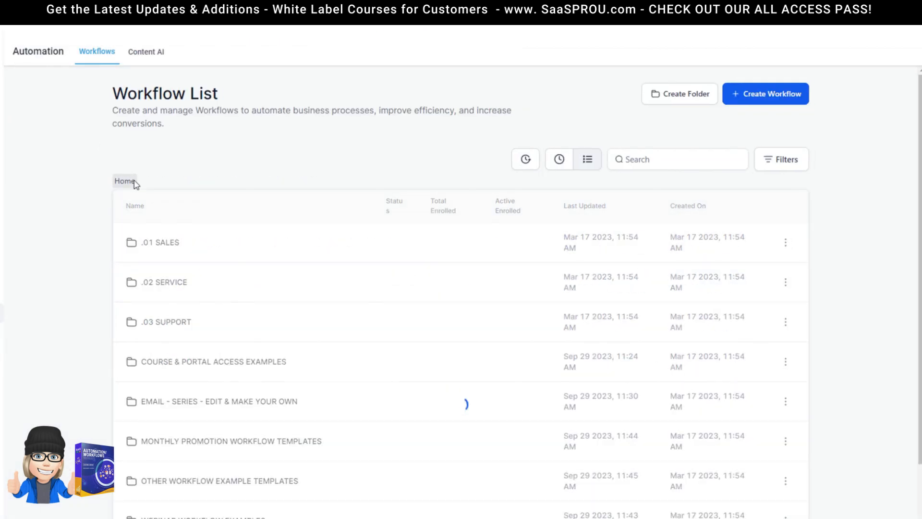
scroll(274, 482, "down", 3)
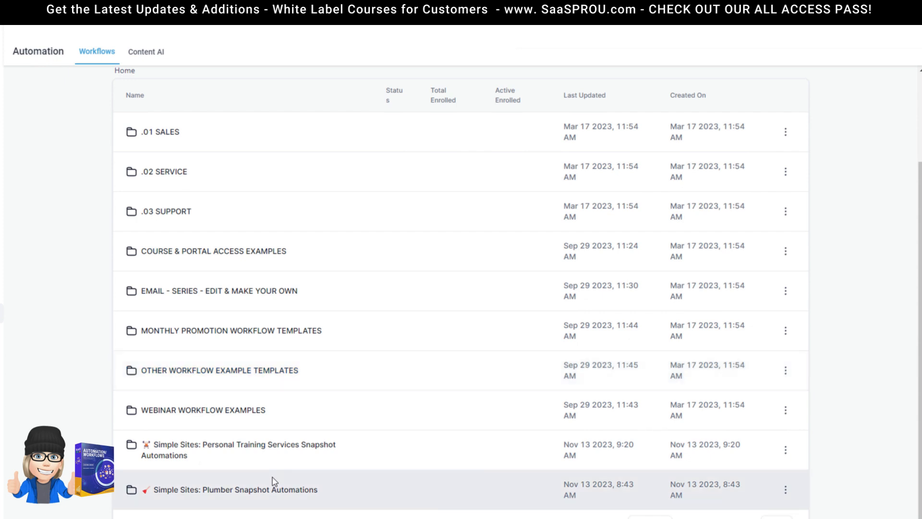
left_click(233, 417)
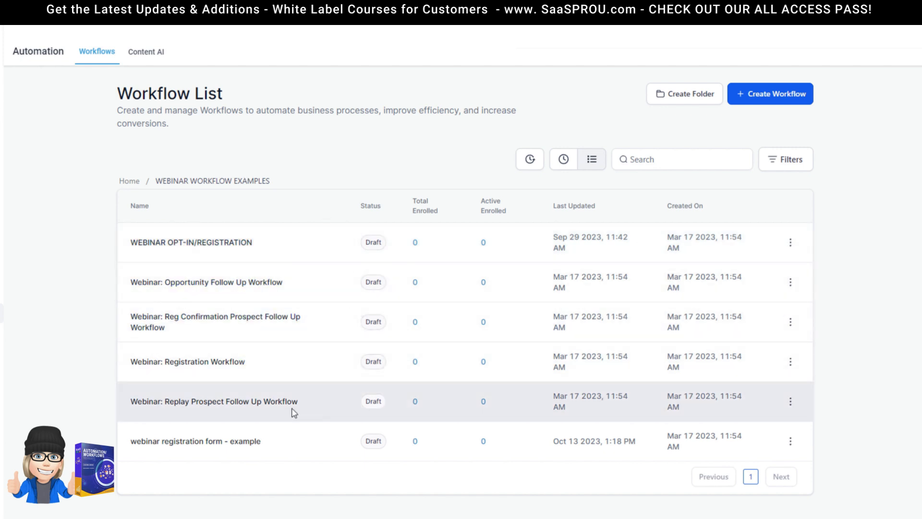
Go back to the workflow home, open the 52 WEEKLY NEW LETTER workflow, and review its sequence of emails and waits
left_click(126, 180)
scroll(312, 407, "down", 2)
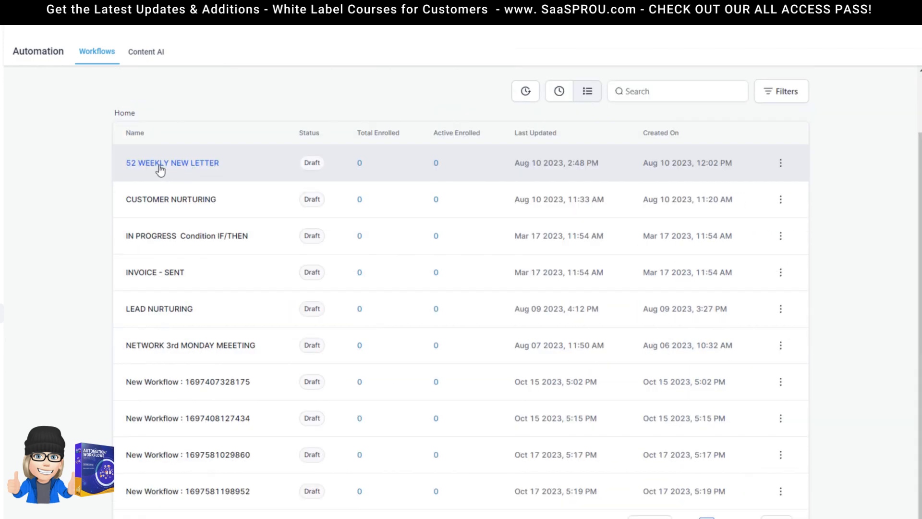
left_click(160, 166)
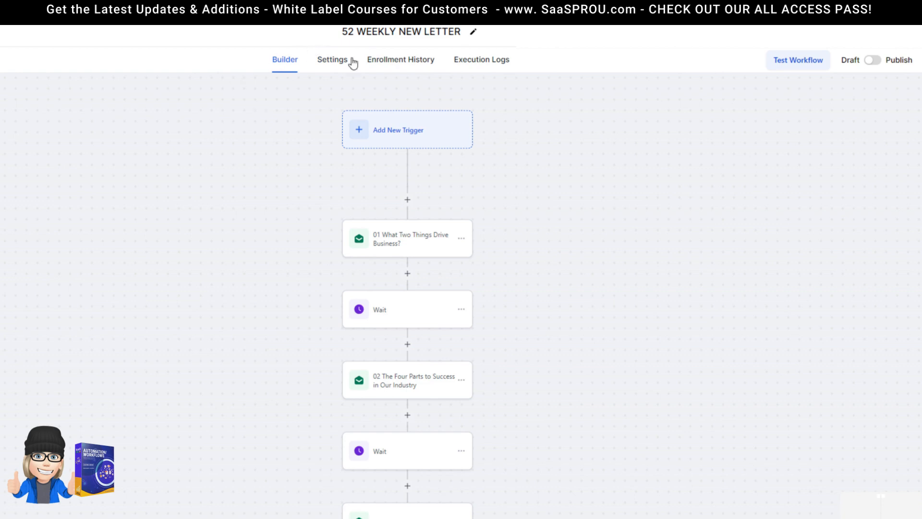
scroll(389, 234, "down", 2)
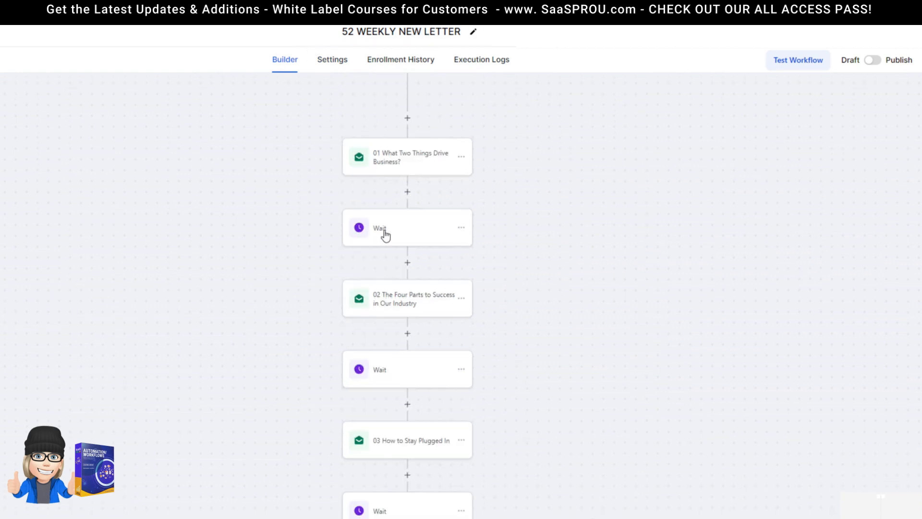
scroll(386, 234, "down", 8)
scroll(381, 233, "down", 13)
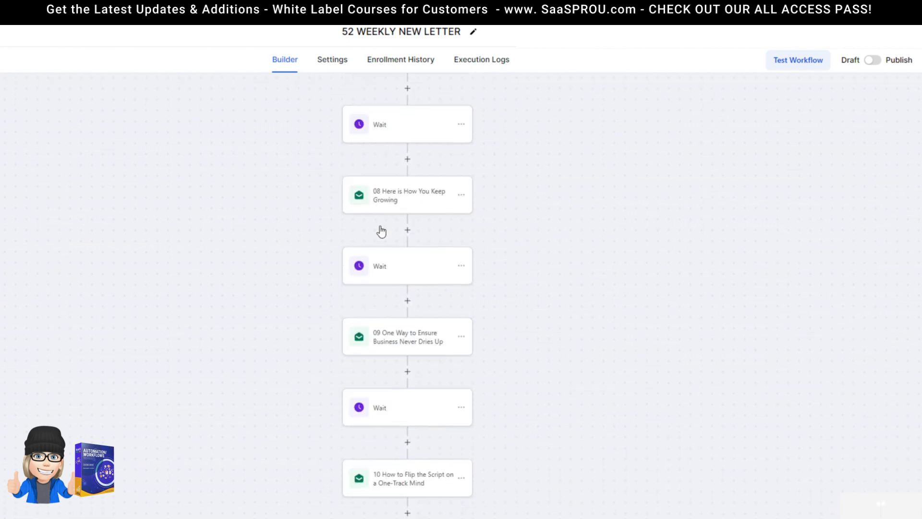
scroll(385, 181, "up", 6)
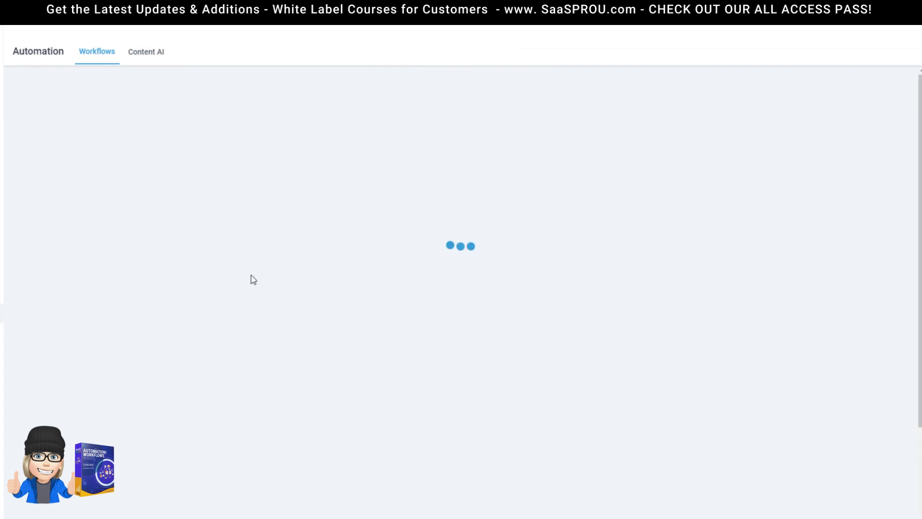
Look through the account's draft and published workflows up to page 4 of the workflow list
scroll(408, 414, "down", 2)
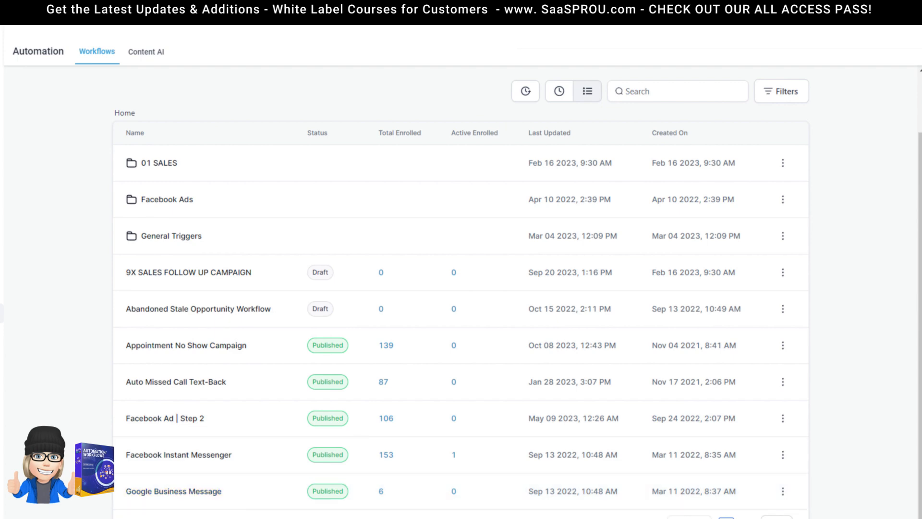
left_click(776, 518)
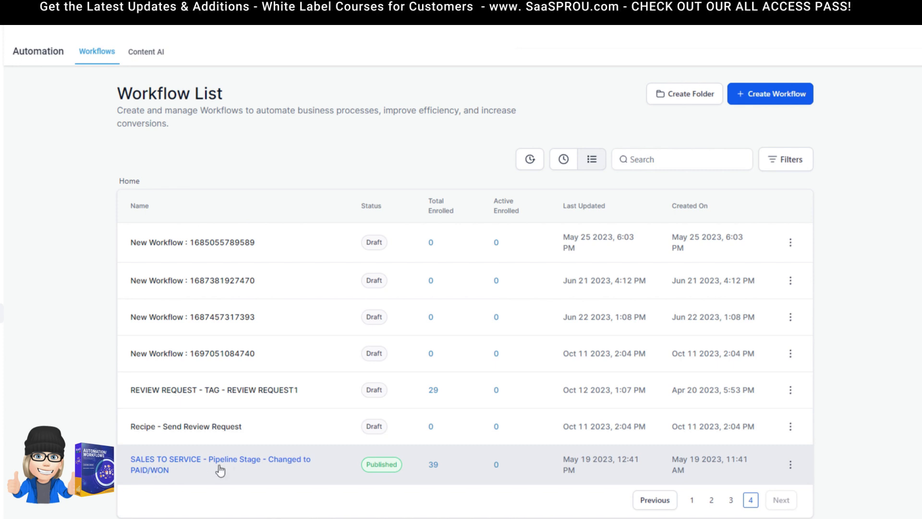
Return to the main workflow list and look over the template folders, from .01 SALES to the Simple Sites snapshot automations
left_click(96, 54)
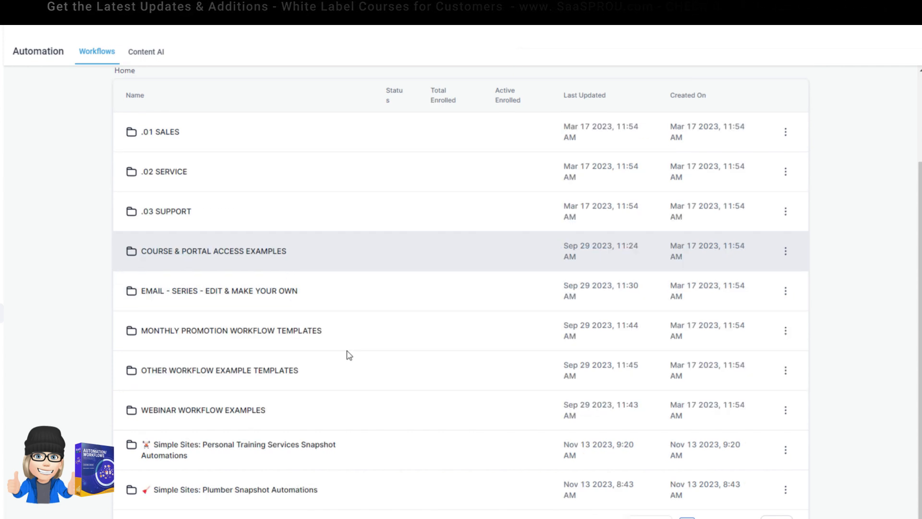
scroll(347, 353, "up", 3)
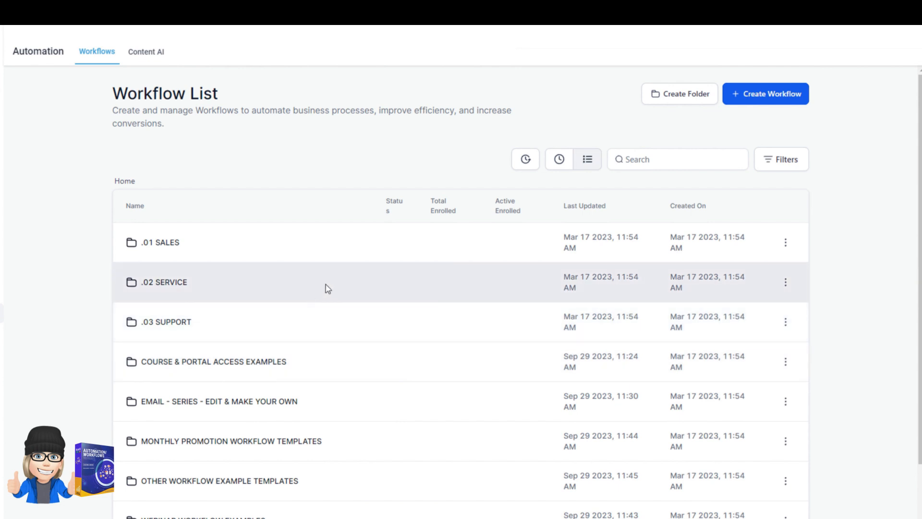
scroll(307, 281, "down", 2)
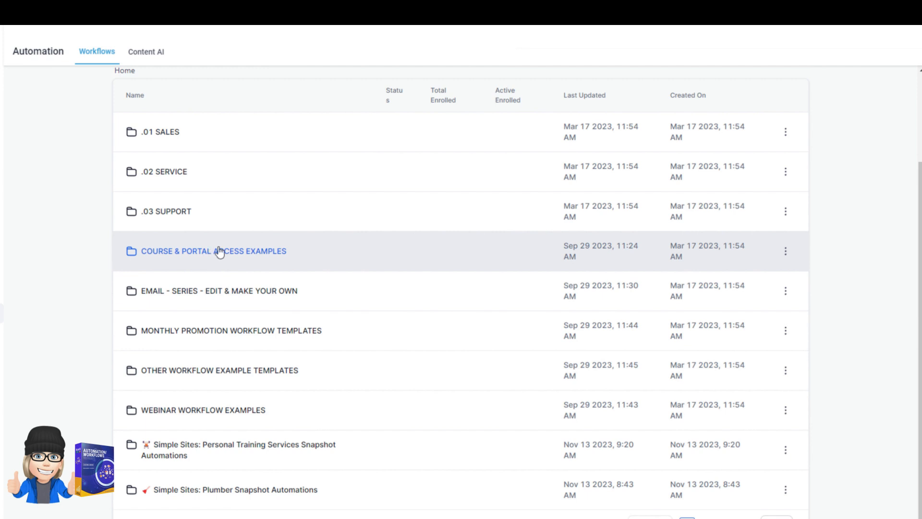